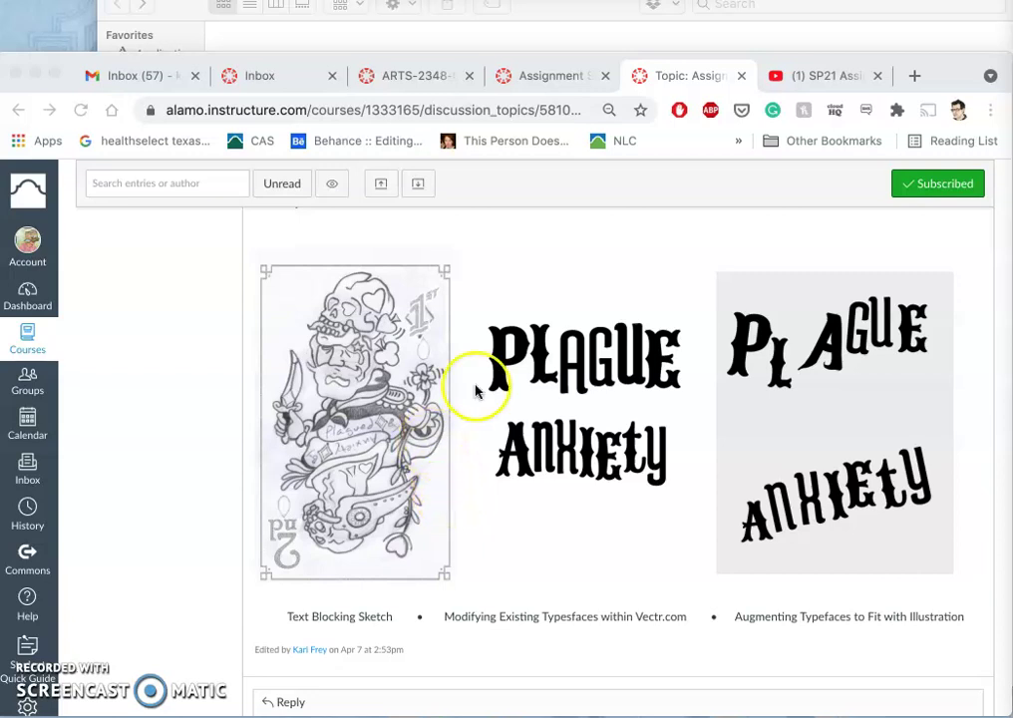
Scroll the Canvas discussion post to review the PLAGUE ANXIETY lettering examples.
scroll(529, 470, "up", 1)
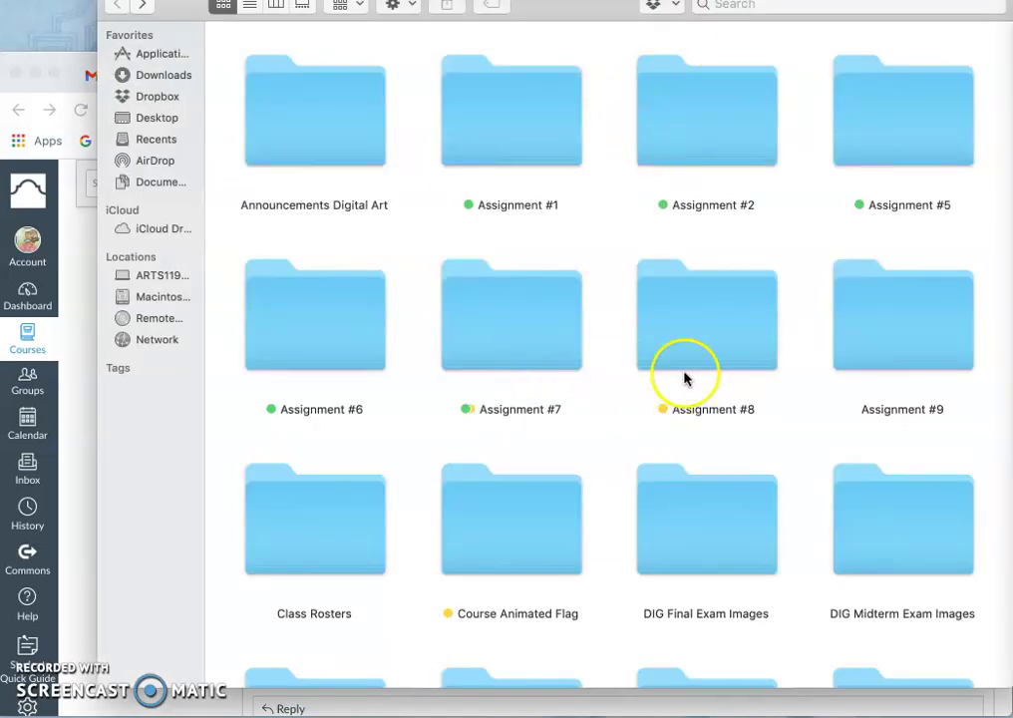
Open the Assignment #8 folder from the course folders window.
left_click(710, 367)
double_click(707, 359)
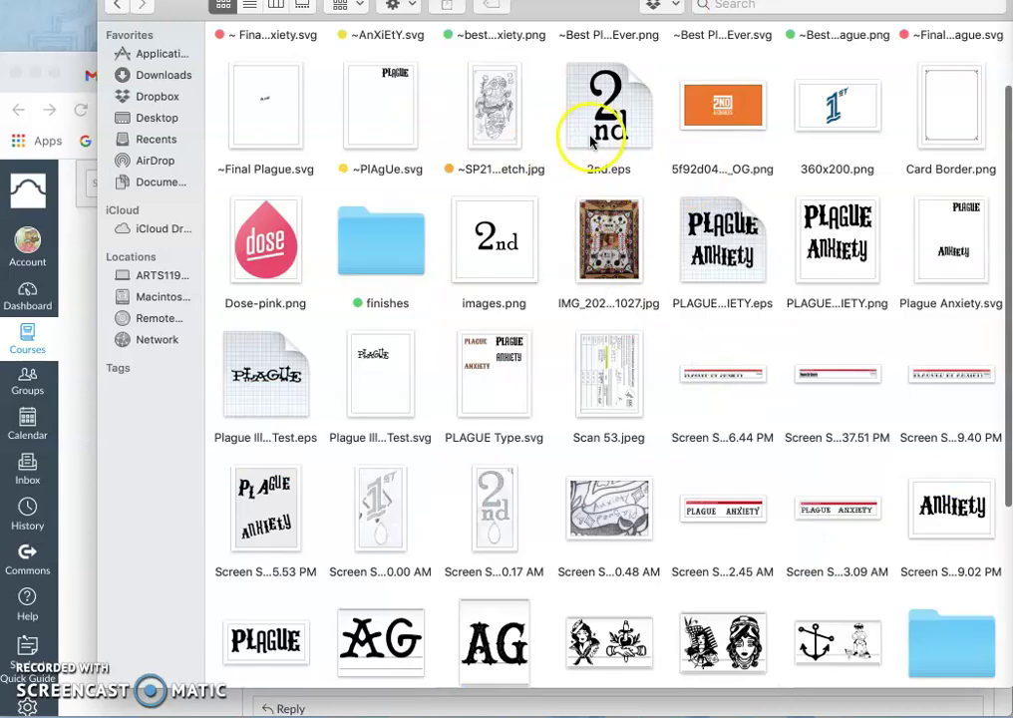
scroll(599, 184, "up", 3)
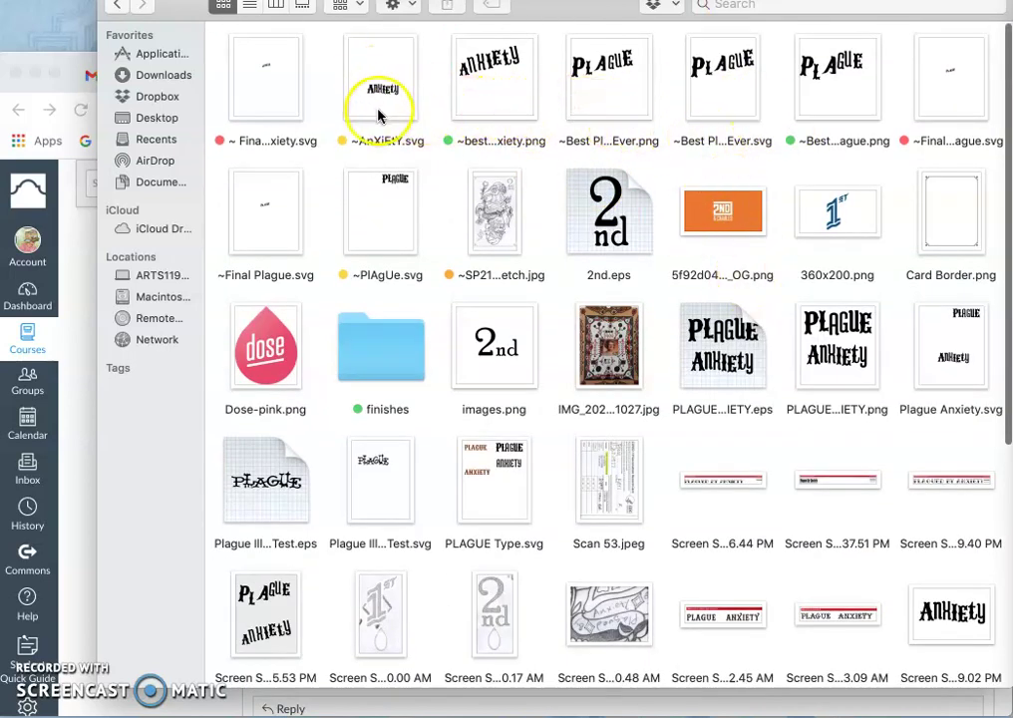
Force quit Illustrator after dropping ~AnXiEtY.svg on it, then call up the file's options.
left_click(380, 114)
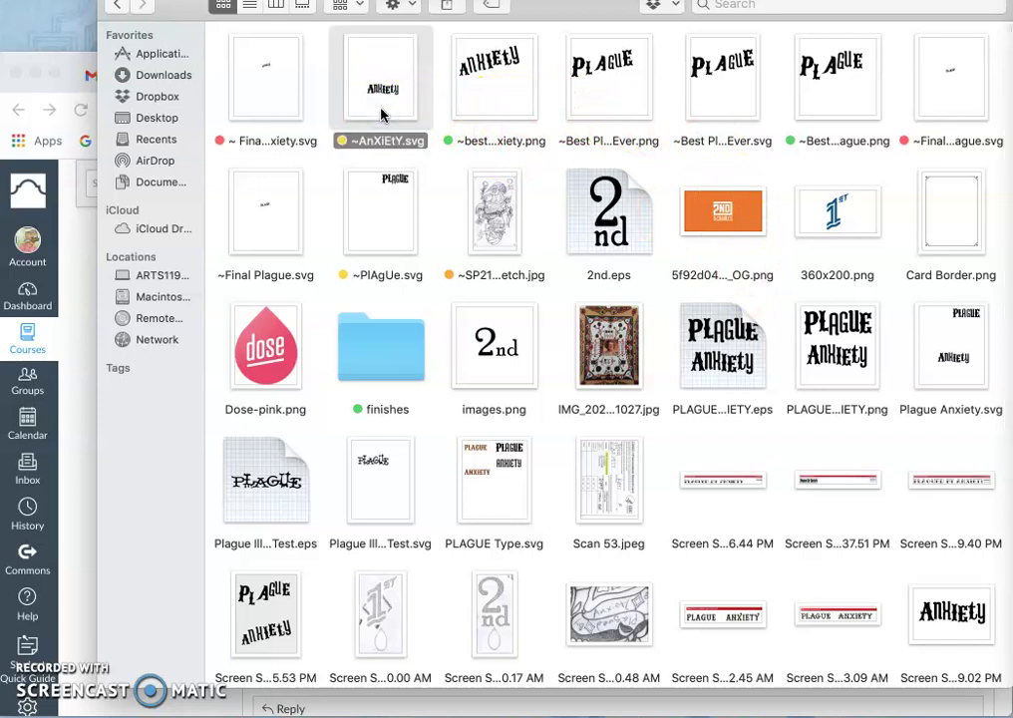
left_click_drag(380, 115, 425, 169)
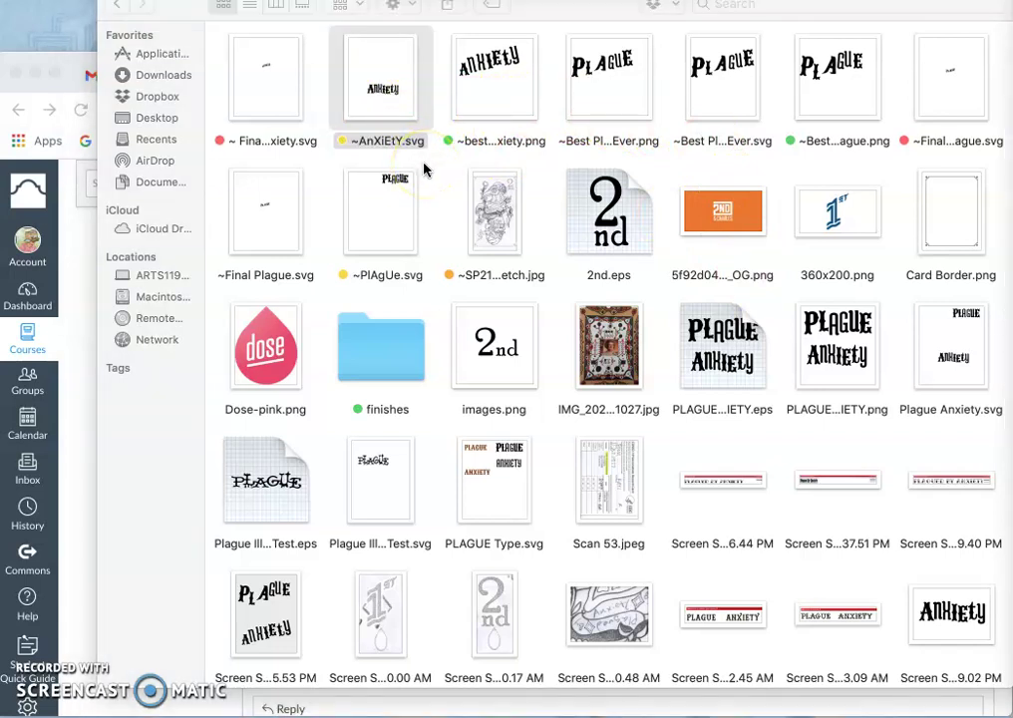
left_click_drag(425, 170, 34, 162)
right_click(34, 162)
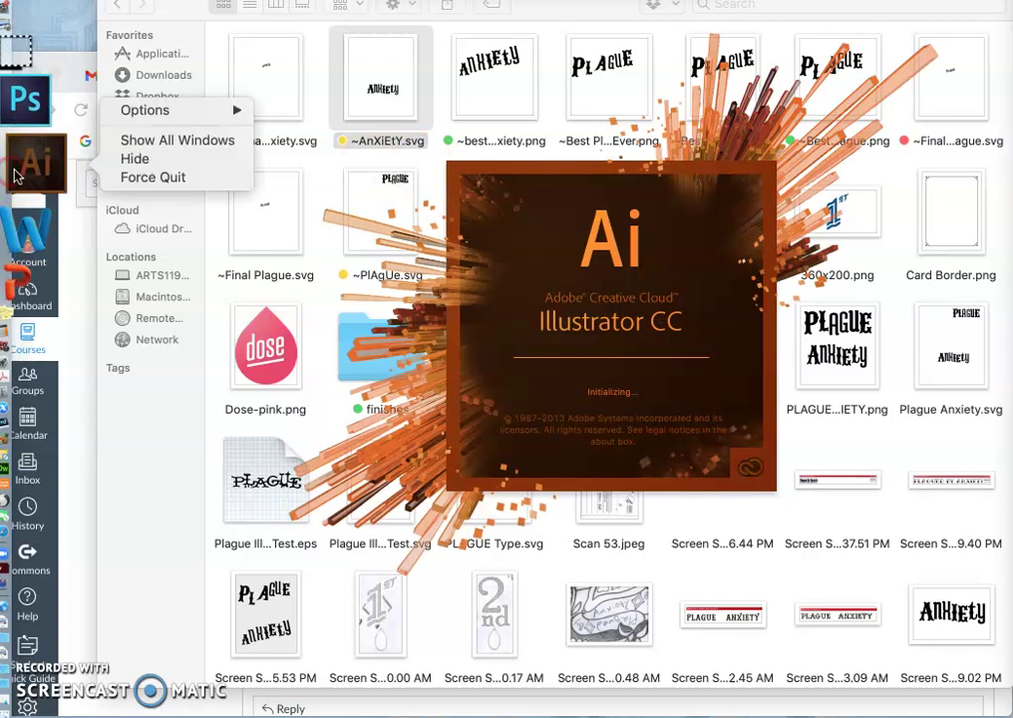
left_click(140, 176)
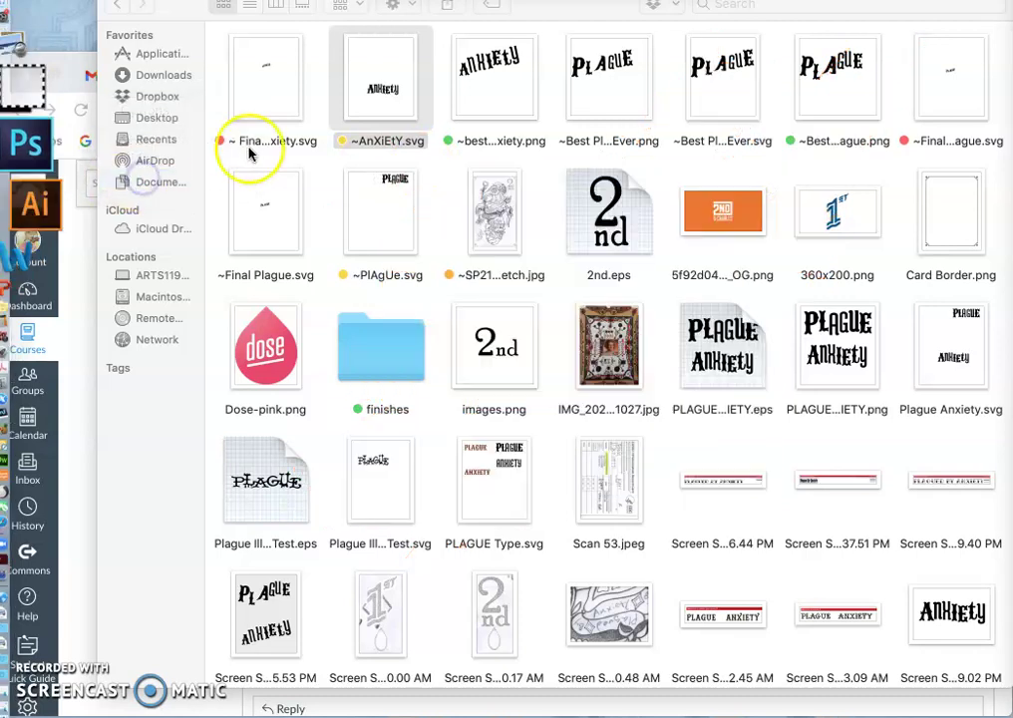
right_click(383, 101)
Open ~AnXiEtY.svg in Safari and zoom in, scrolling across the ANXIETY letters.
mouse_move(439, 123)
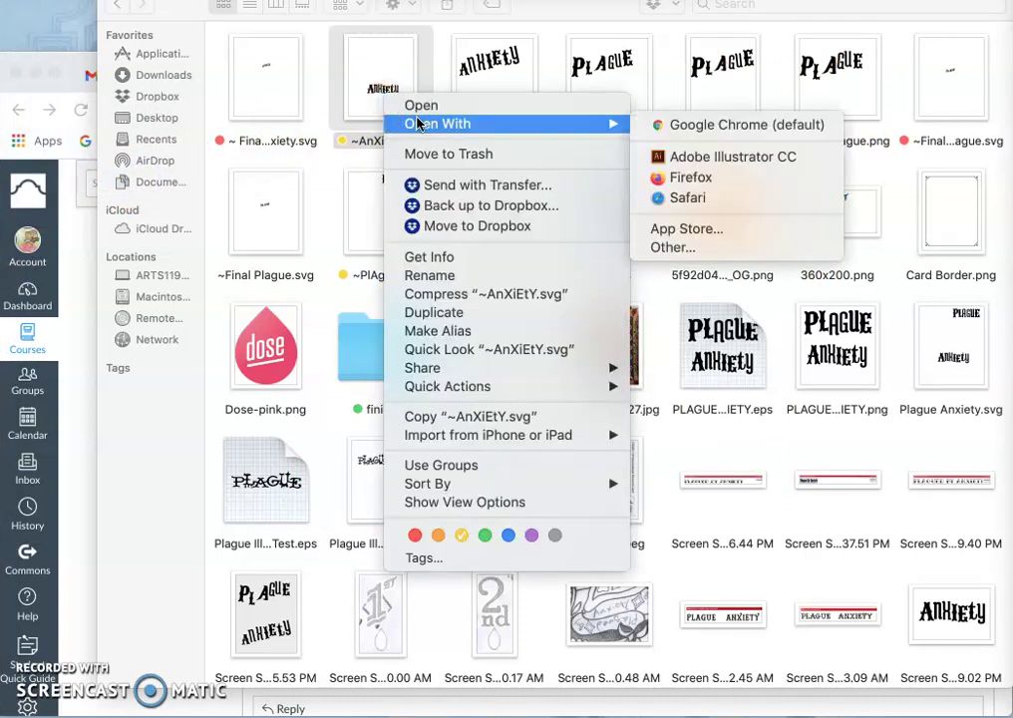
left_click(695, 200)
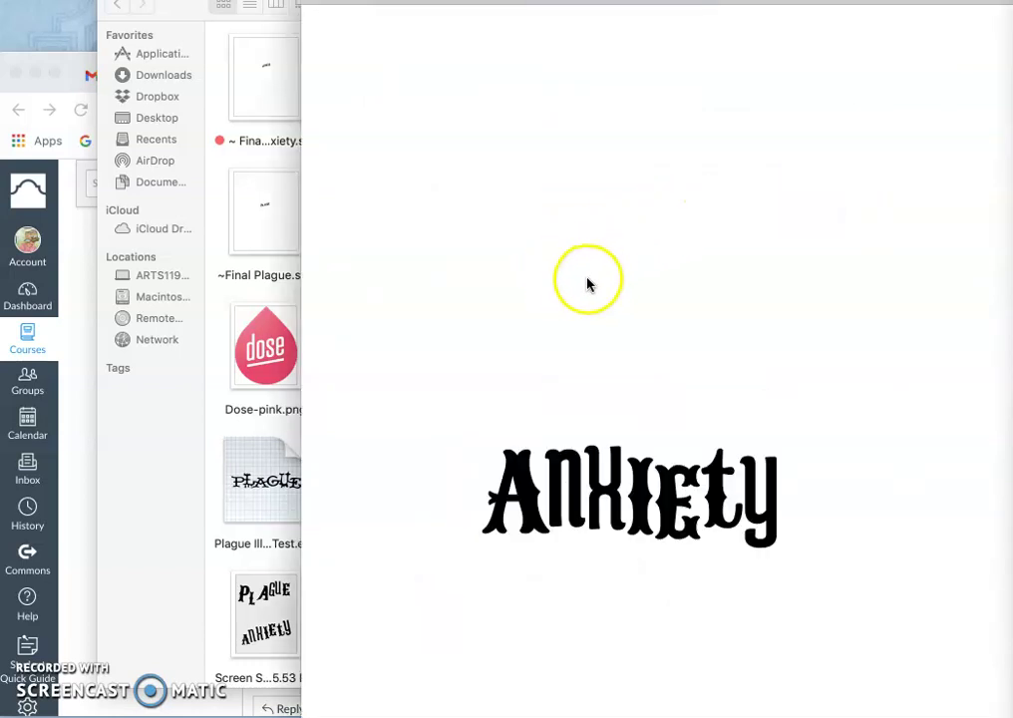
left_click(620, 464)
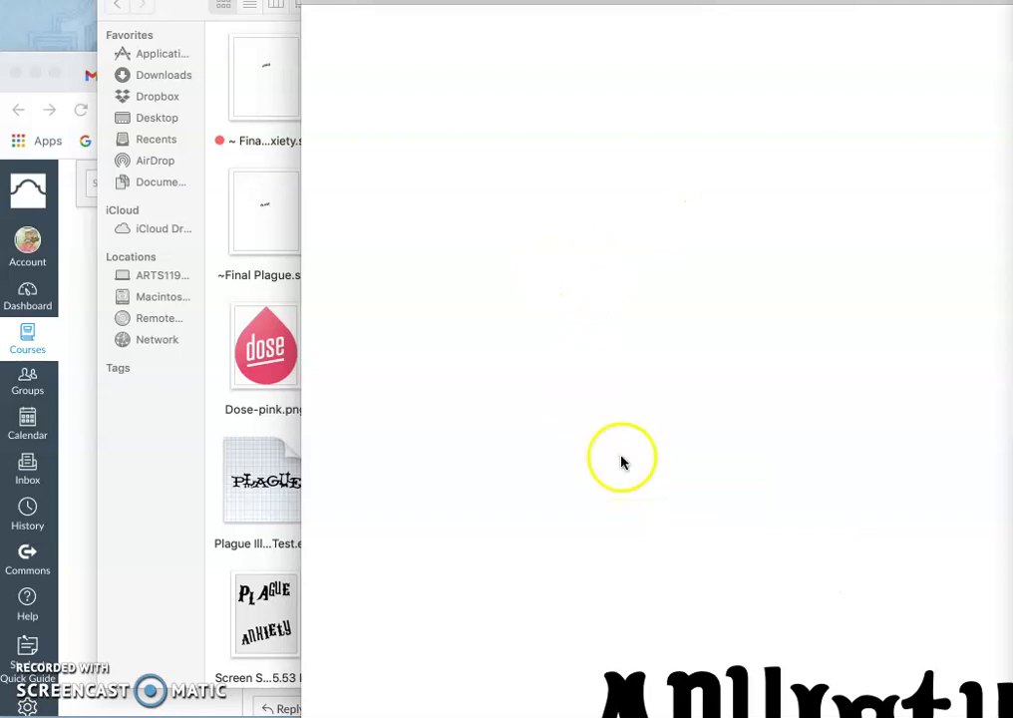
scroll(620, 464, "down", 5)
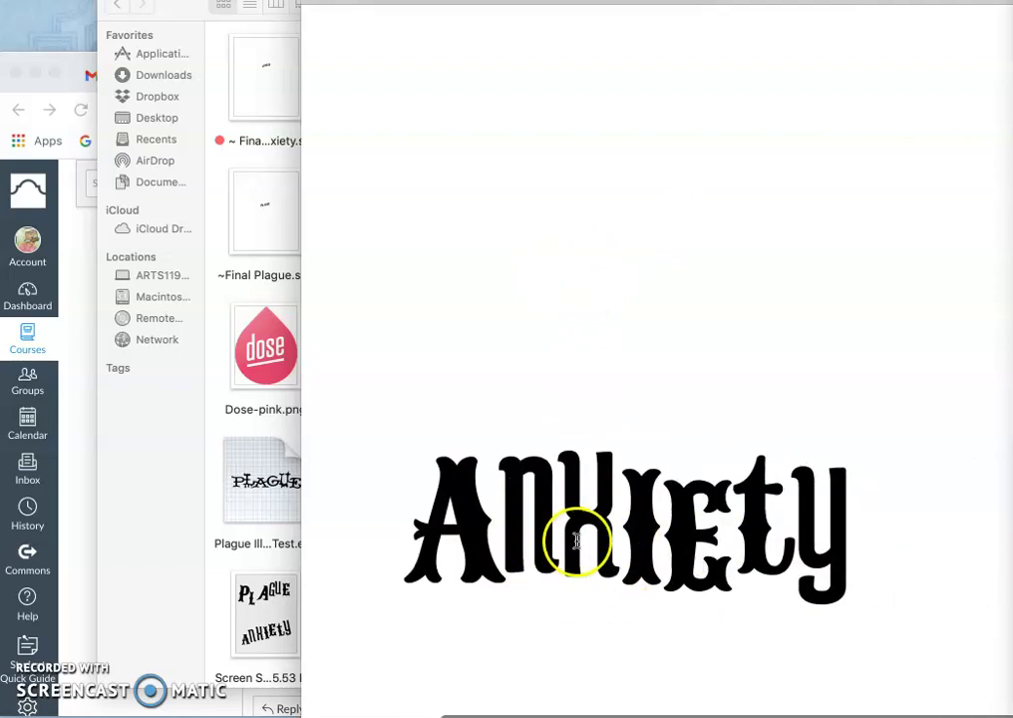
scroll(577, 451, "up", 3)
scroll(565, 362, "down", 3)
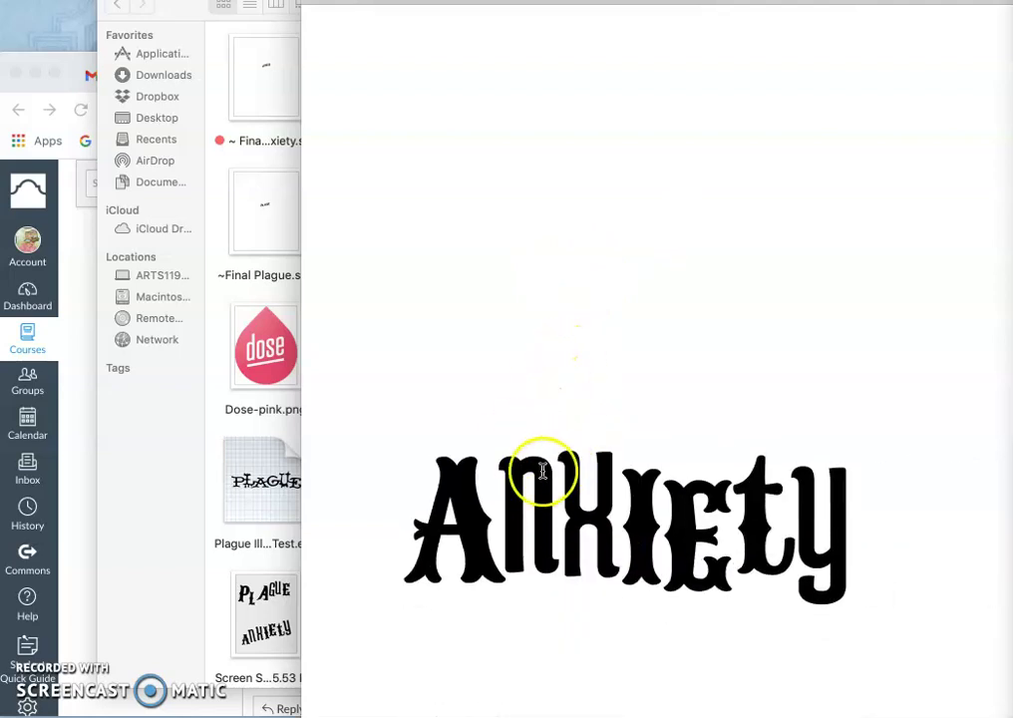
scroll(542, 470, "up", 5)
Zoom further into the lettering, closer on the letter A, to confirm crisp edges.
left_click(546, 474)
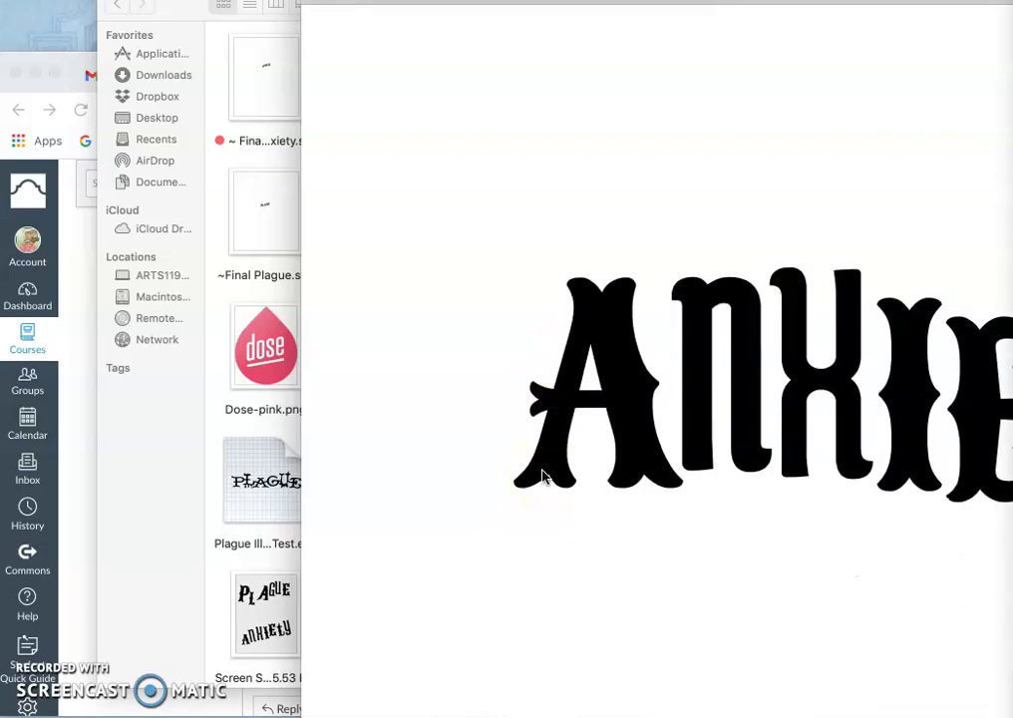
scroll(543, 476, "up", 3)
scroll(542, 476, "down", 3)
left_click(644, 342)
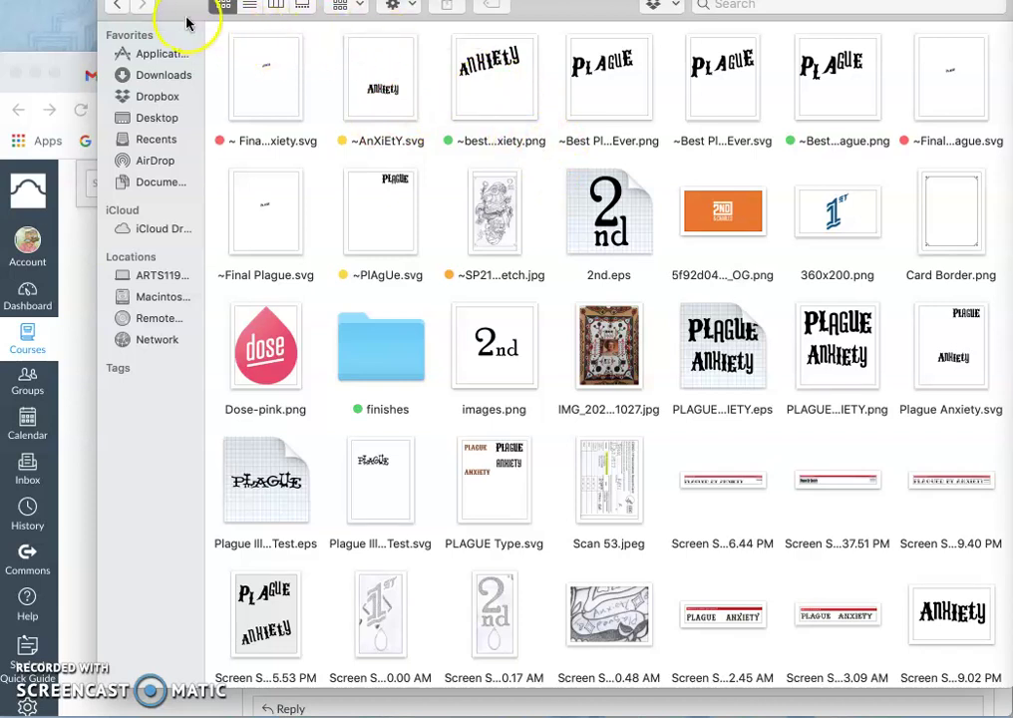
Move the Finder window aside and open ~best Anxiety.png.
left_click_drag(185, 17, 510, 137)
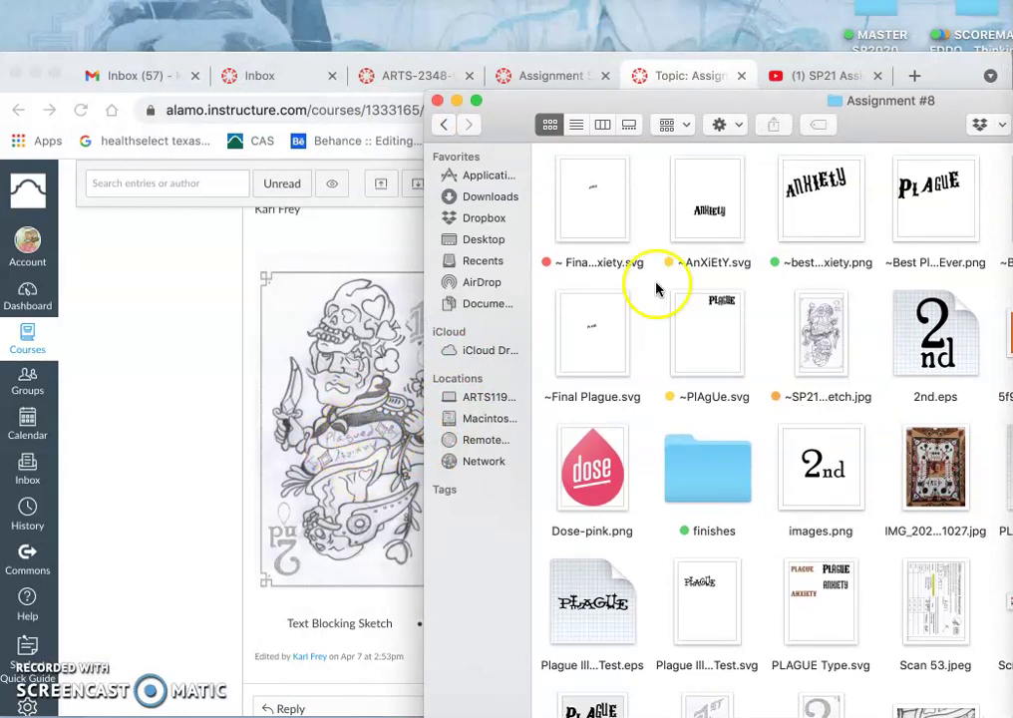
left_click(813, 218)
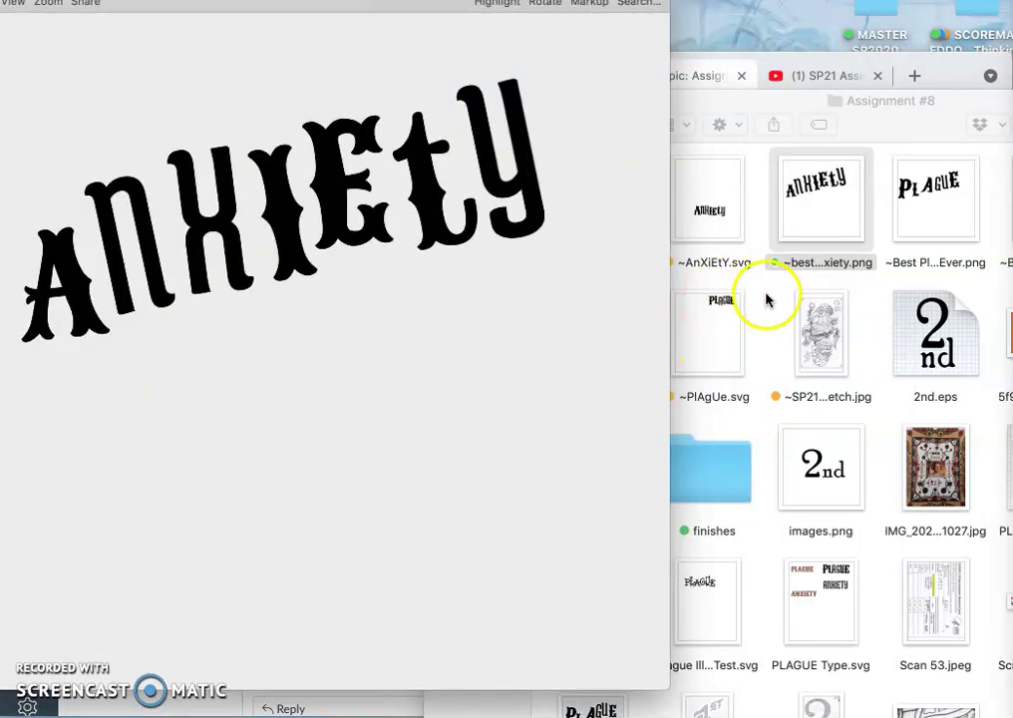
left_click(765, 299)
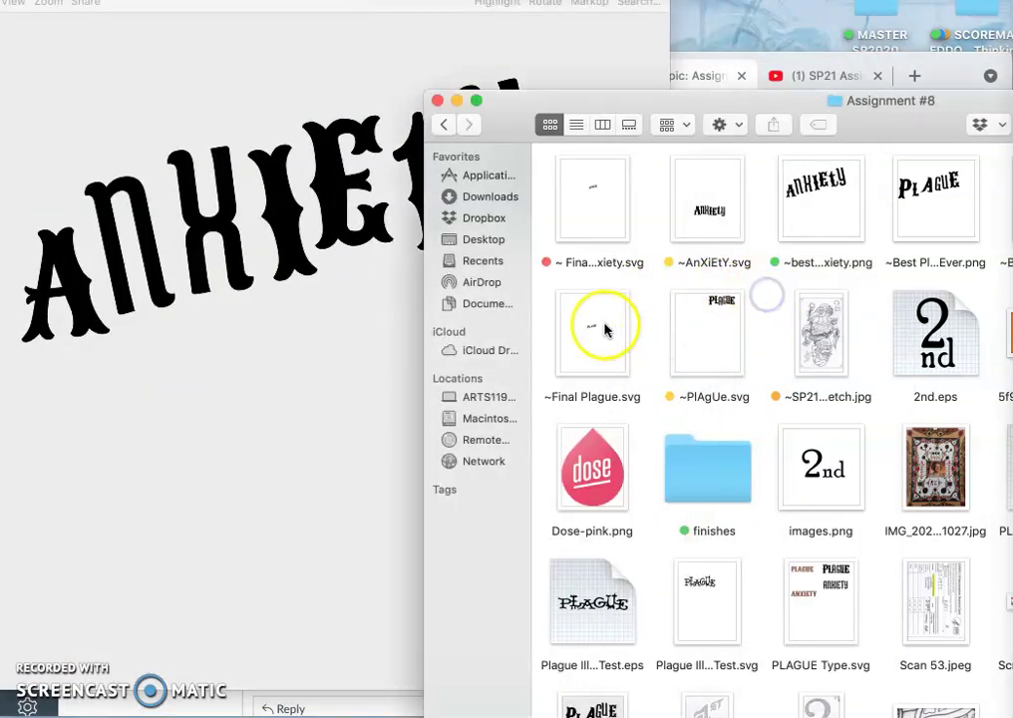
View ~Final Plague.svg in Safari through Open With, then close the PLAGUE view.
left_click(592, 332)
right_click(592, 334)
mouse_move(646, 283)
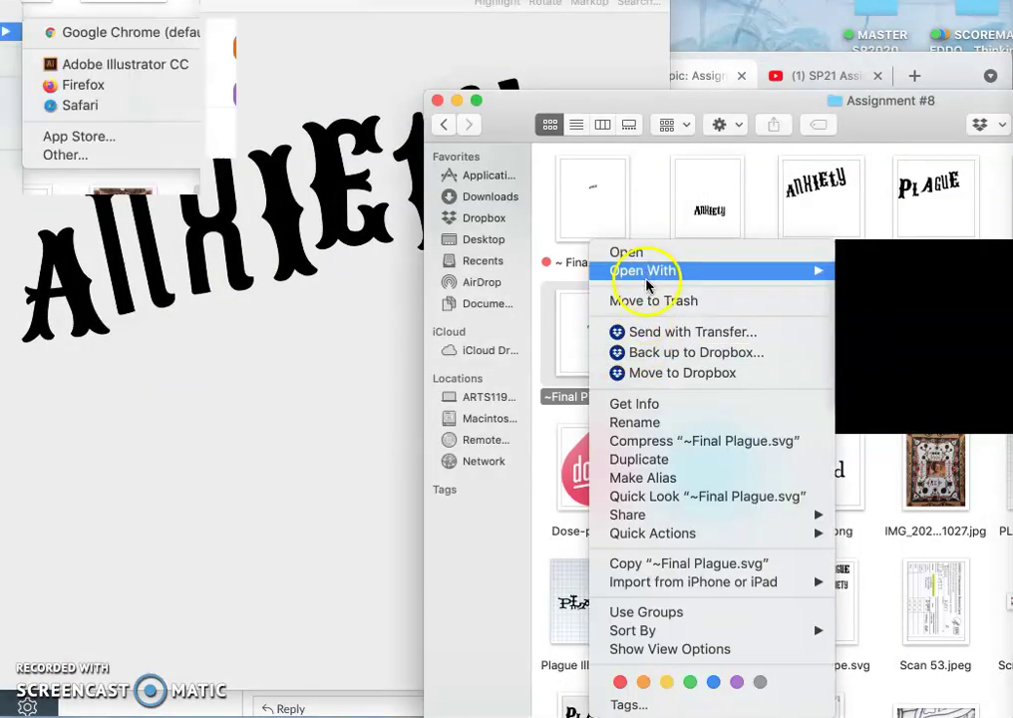
left_click(887, 344)
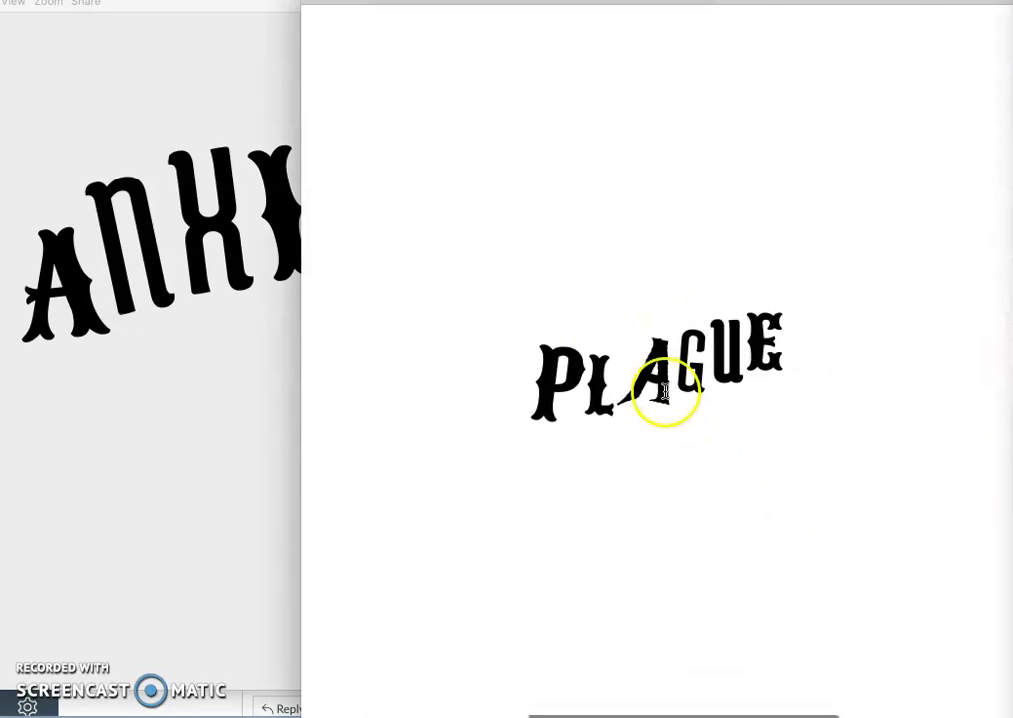
mouse_move(665, 390)
left_mouse_down()
mouse_move(651, 413)
mouse_move(706, 358)
mouse_move(691, 366)
left_mouse_up()
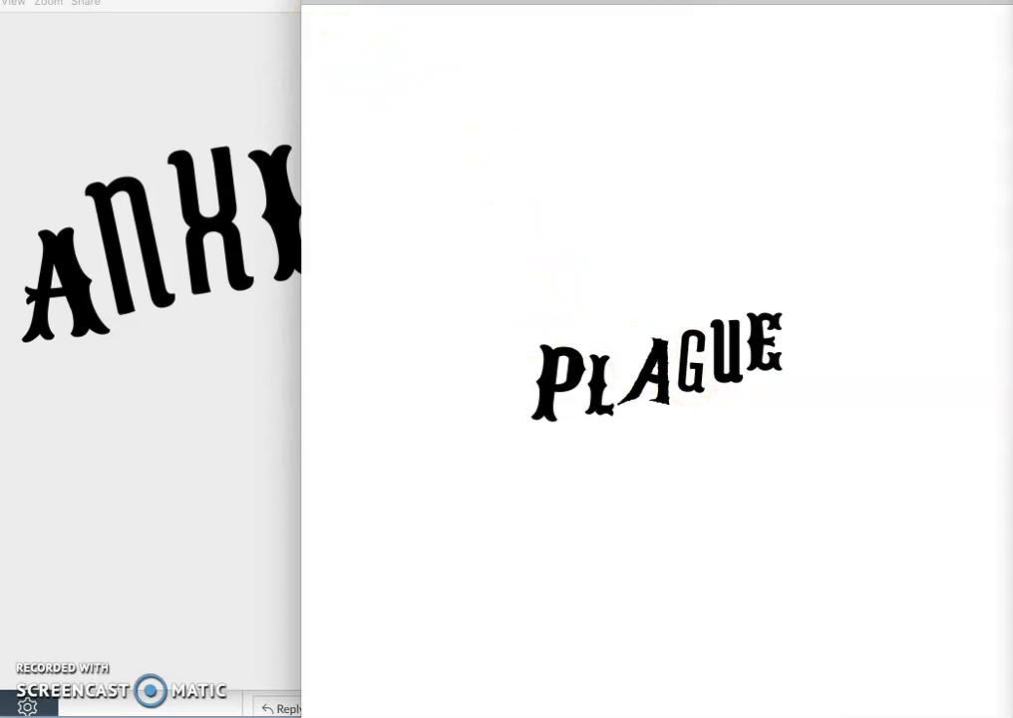
key("space")
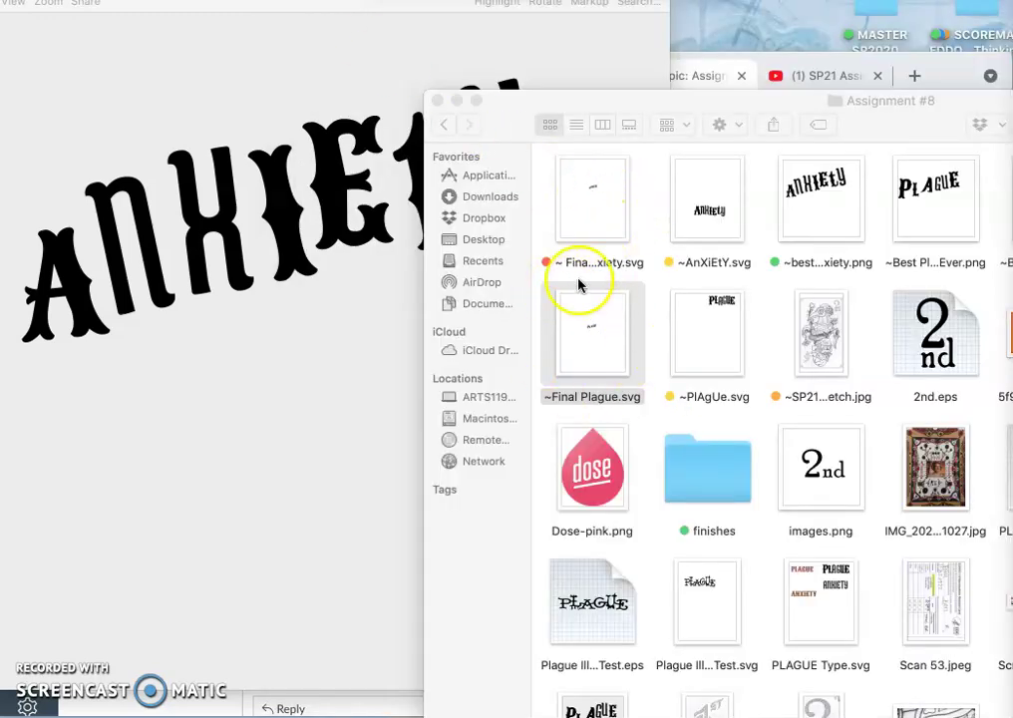
Zoom deep into ~best Anxiety.png to expose pixelated edges, zoom back out, and close it.
left_click(324, 322)
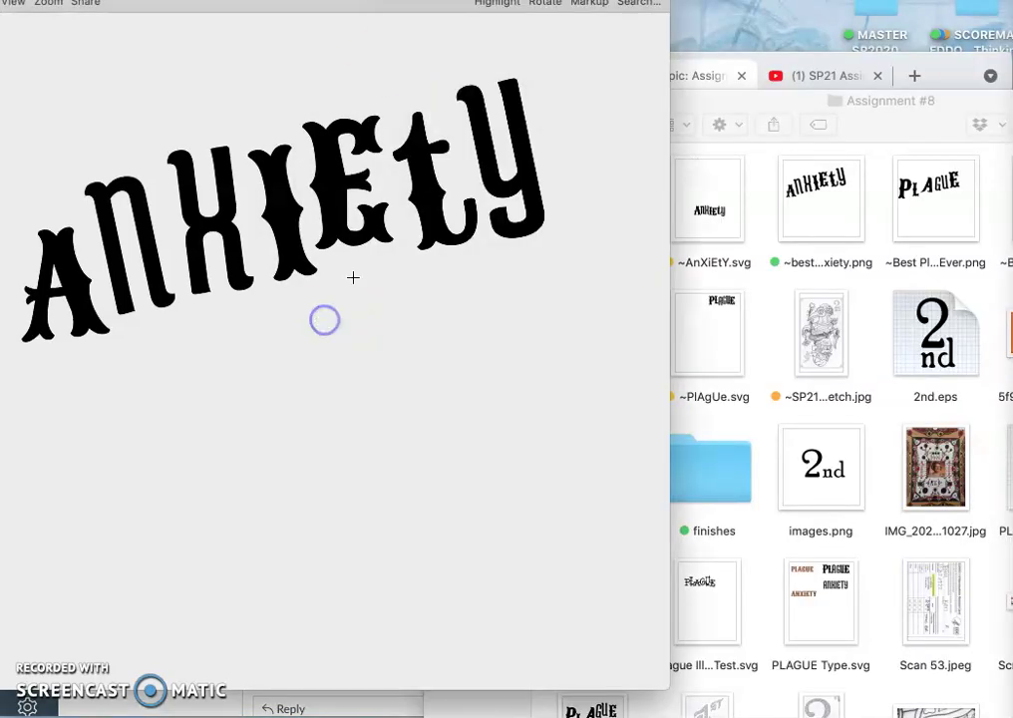
left_click_drag(213, 9, 382, 41)
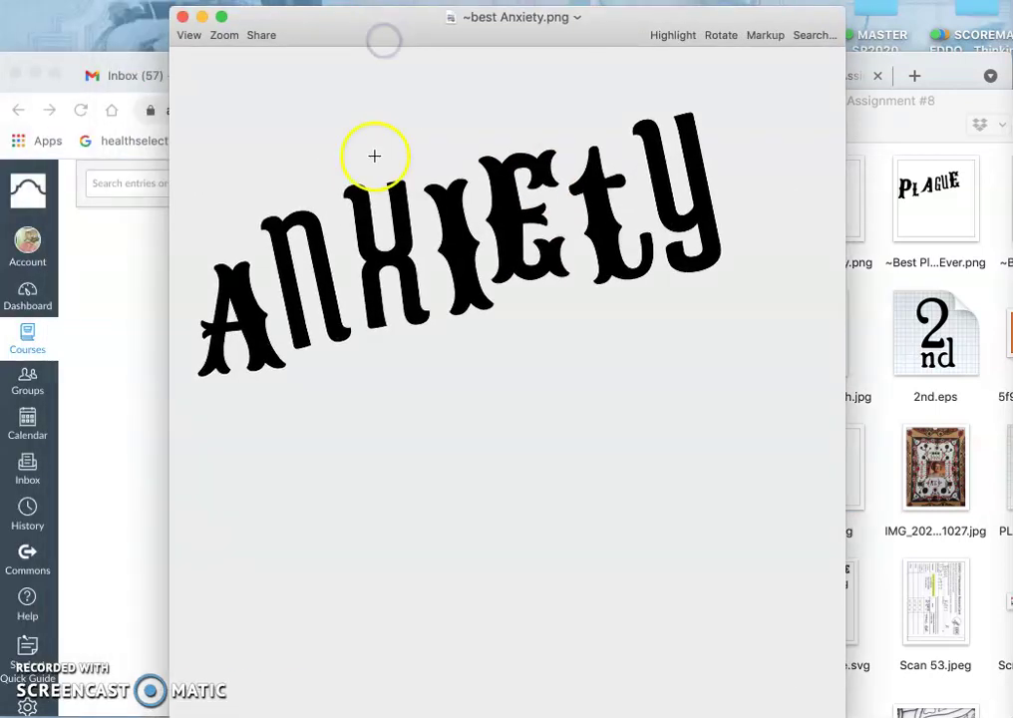
scroll(539, 290, "up", 10)
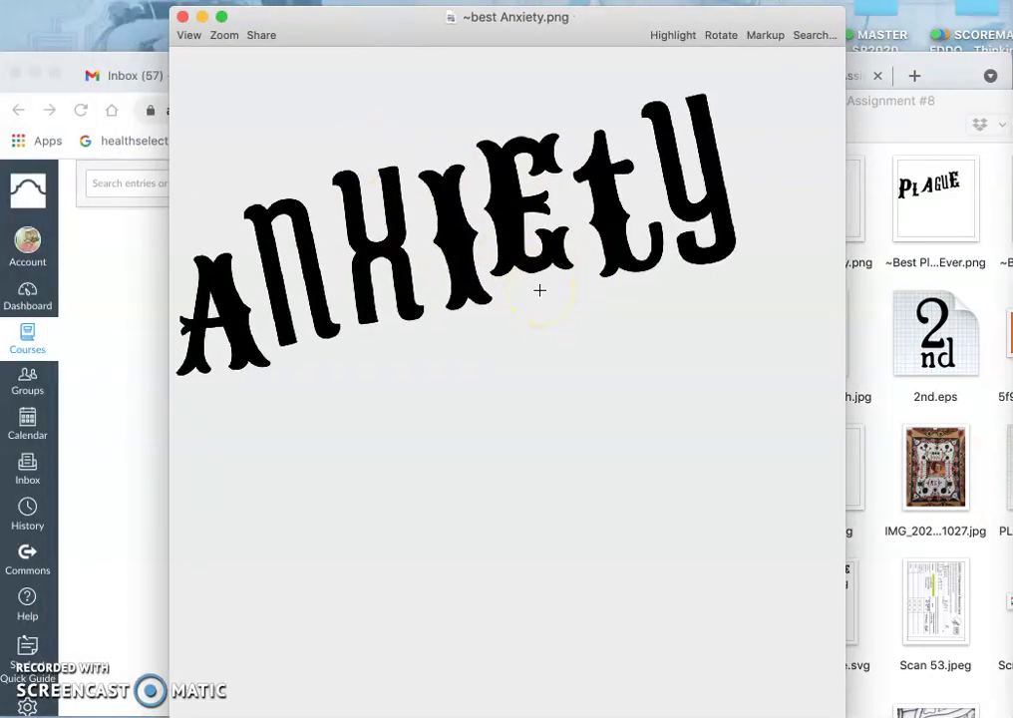
scroll(539, 290, "up", 5)
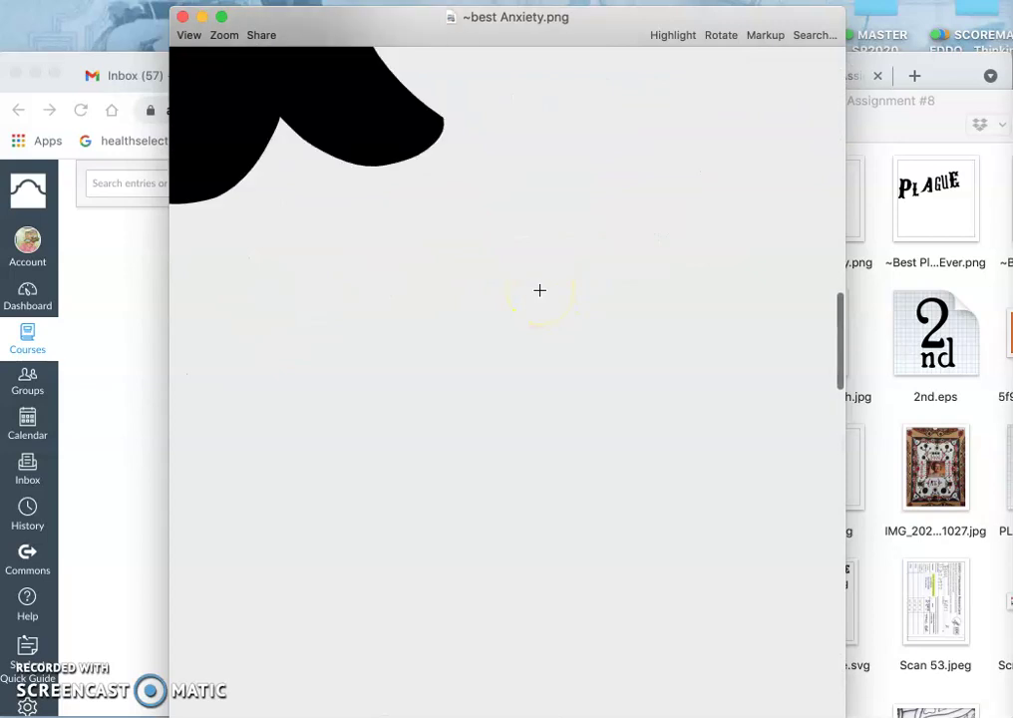
scroll(539, 290, "up", 10)
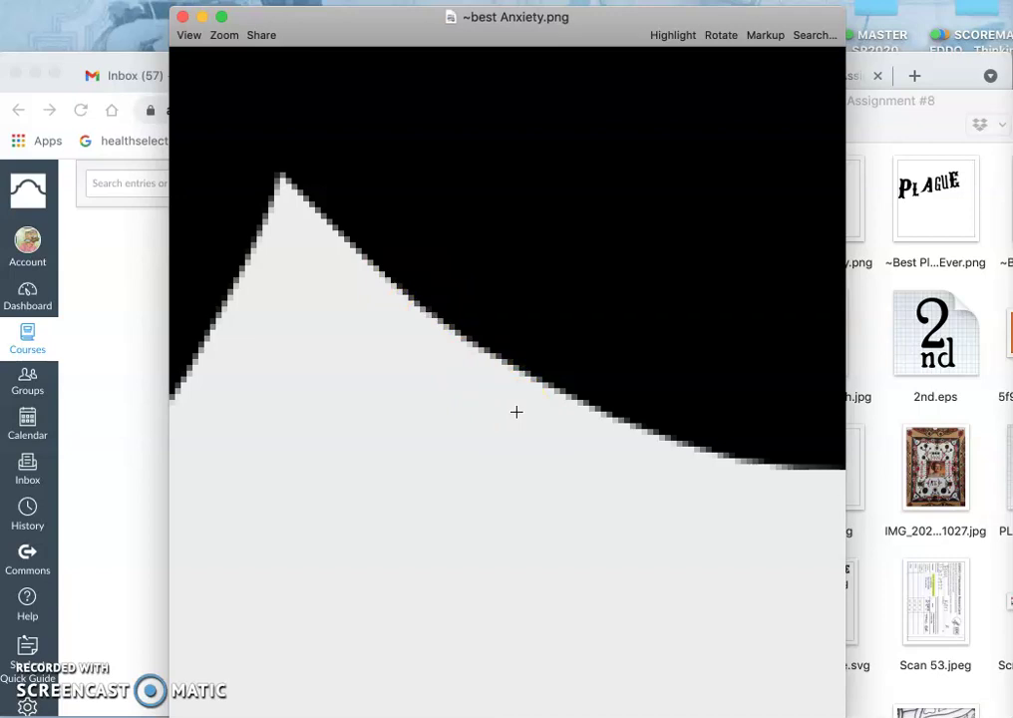
scroll(516, 412, "up", 10)
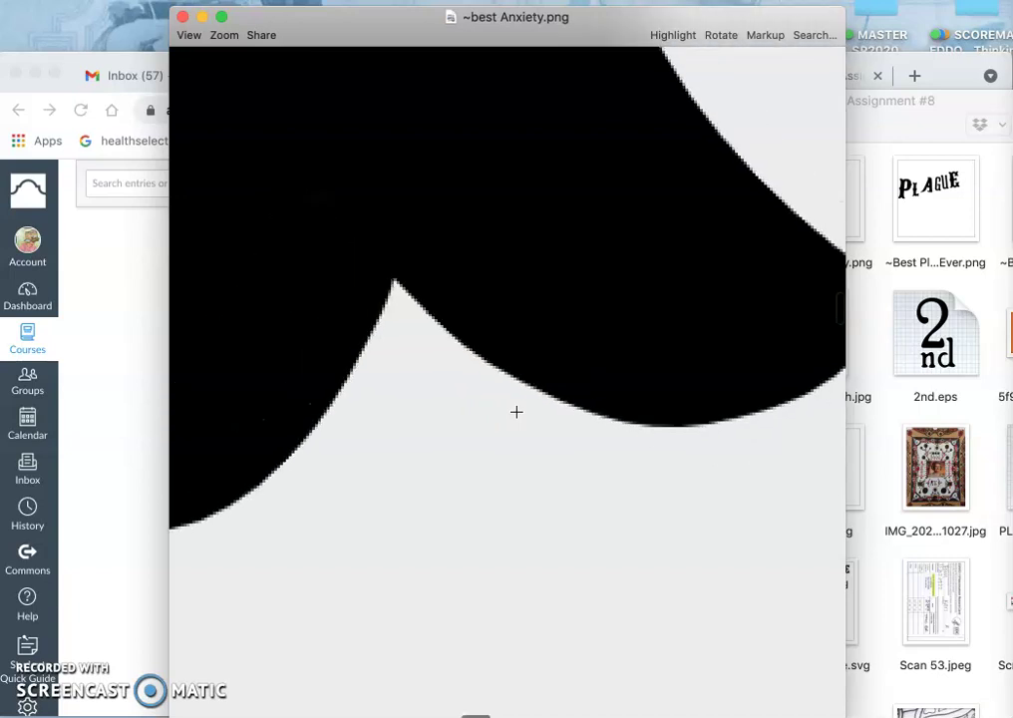
scroll(516, 411, "down", 5)
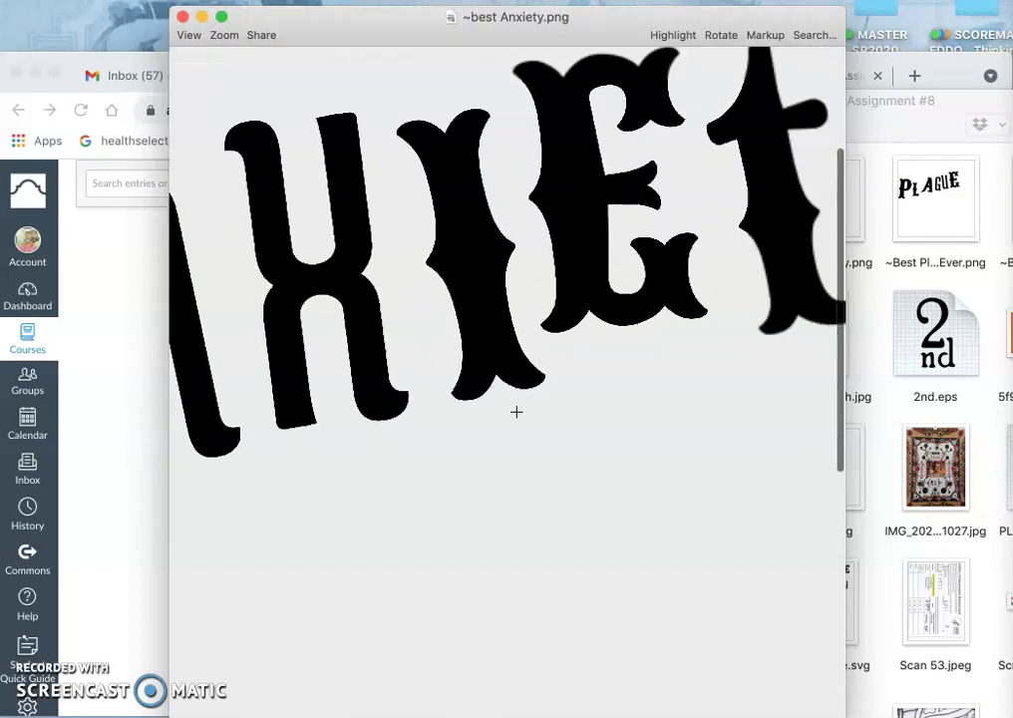
scroll(517, 412, "down", 3)
scroll(517, 412, "down", 2)
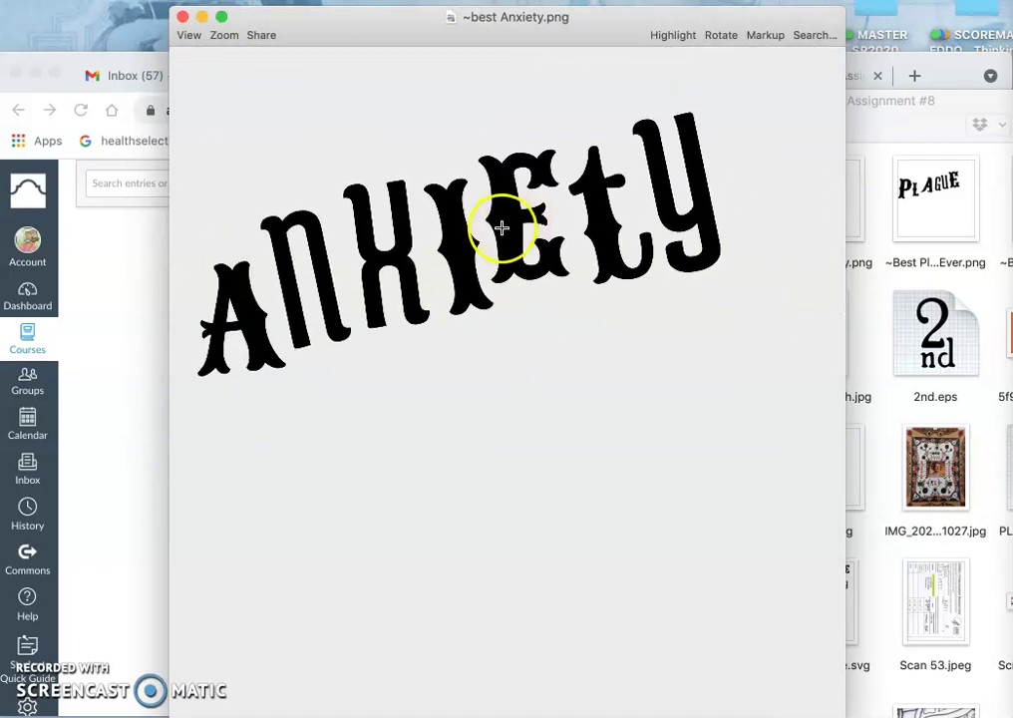
left_click(182, 17)
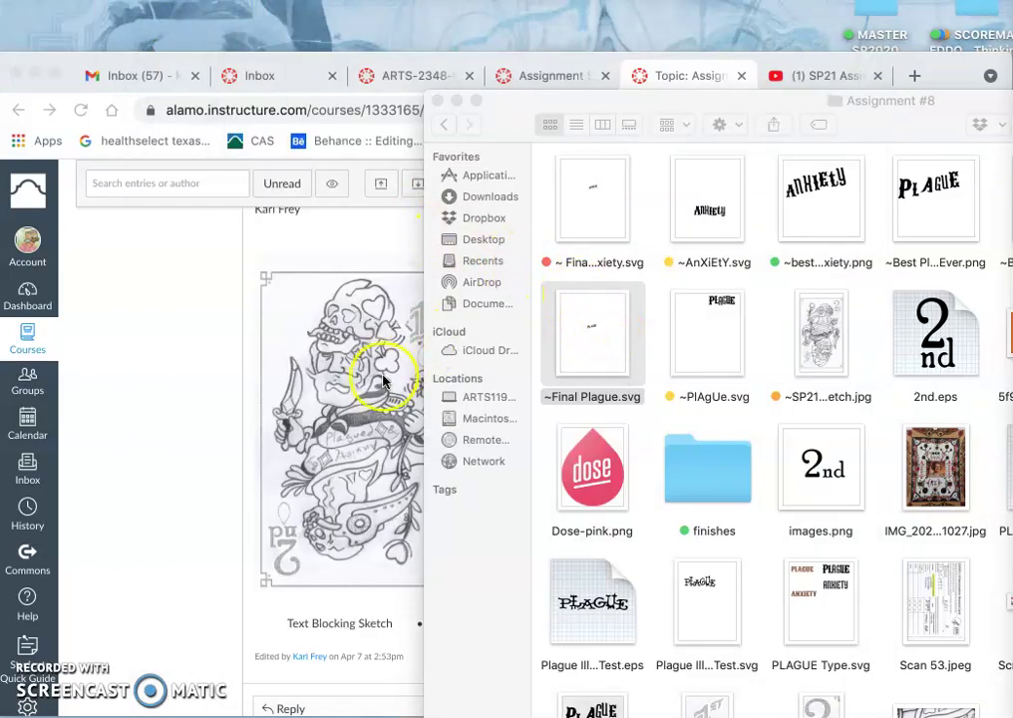
Deselect the files, then move, narrow and shift the Assignment #8 window to the right.
left_click(660, 286)
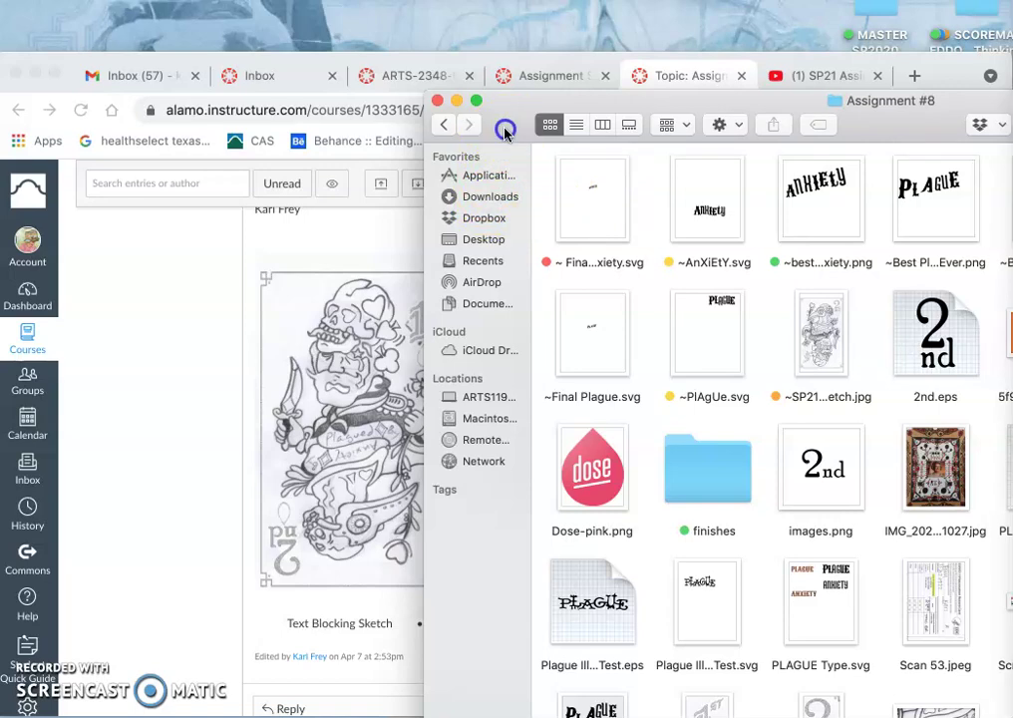
left_click_drag(505, 132, 155, 48)
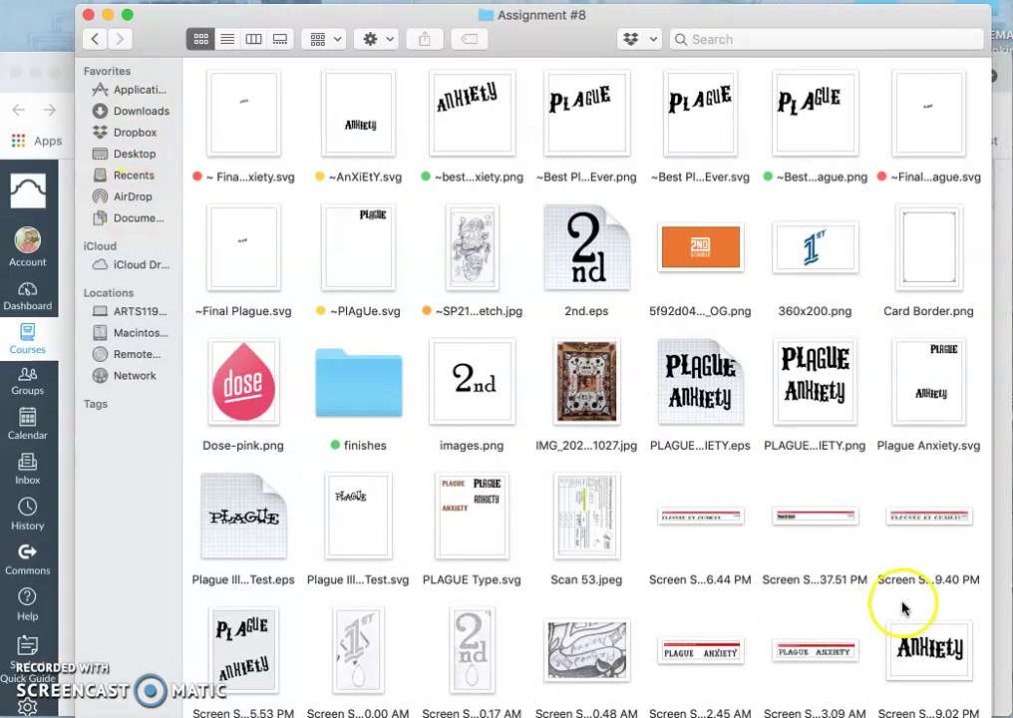
left_click_drag(990, 711, 813, 621)
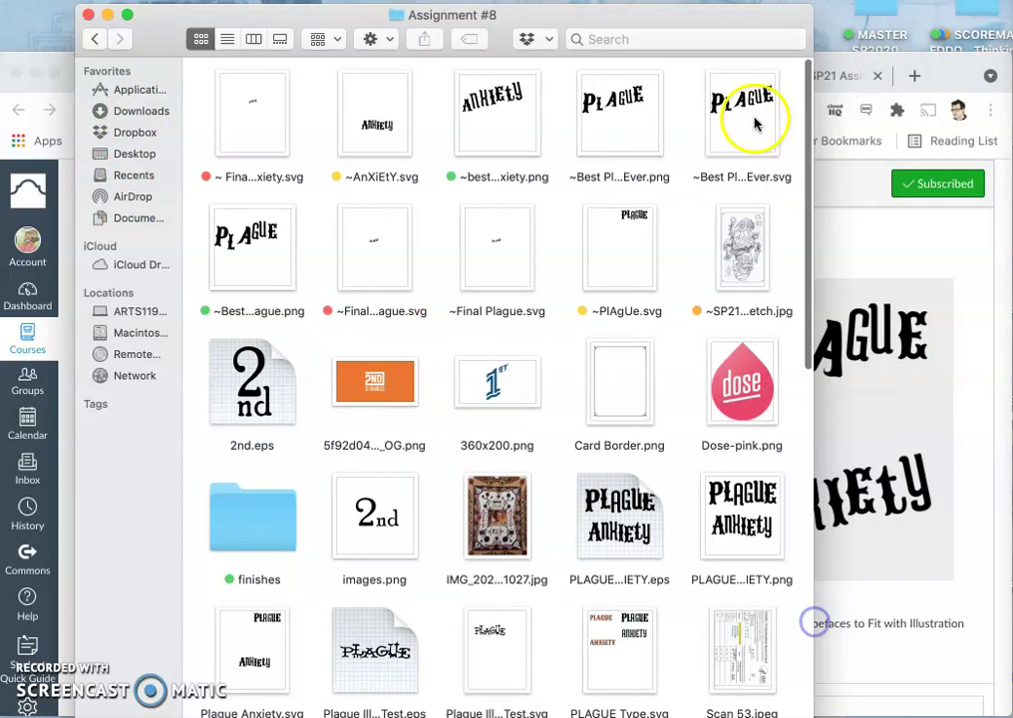
left_click_drag(731, 20, 903, 18)
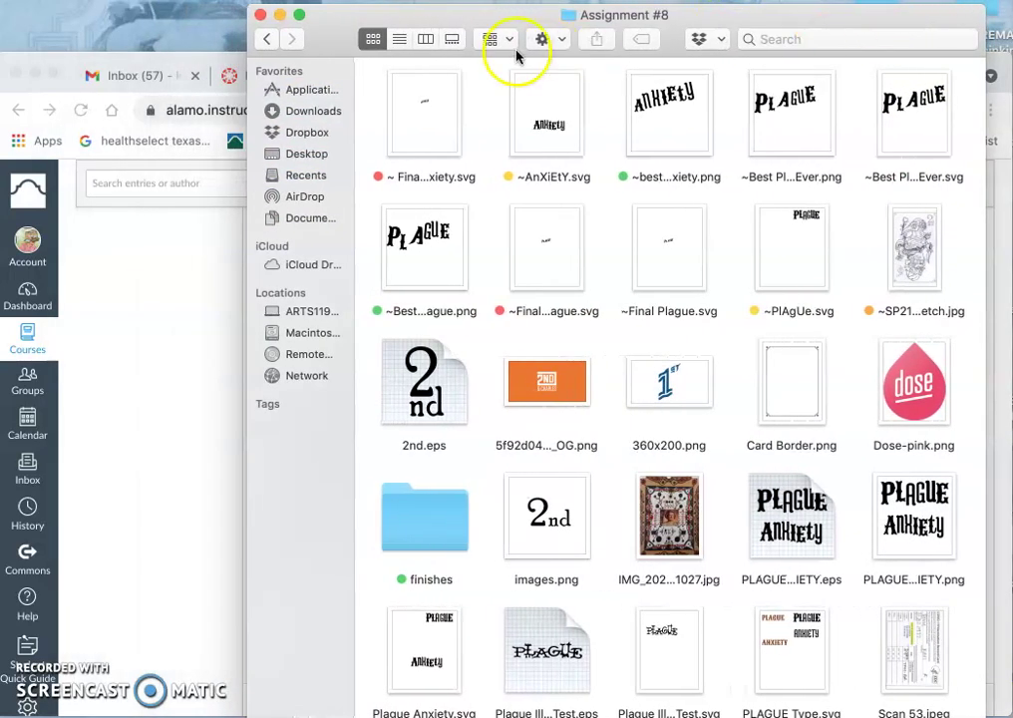
Bring the Canvas discussion page with the PLAGUE examples to the front.
left_click(65, 61)
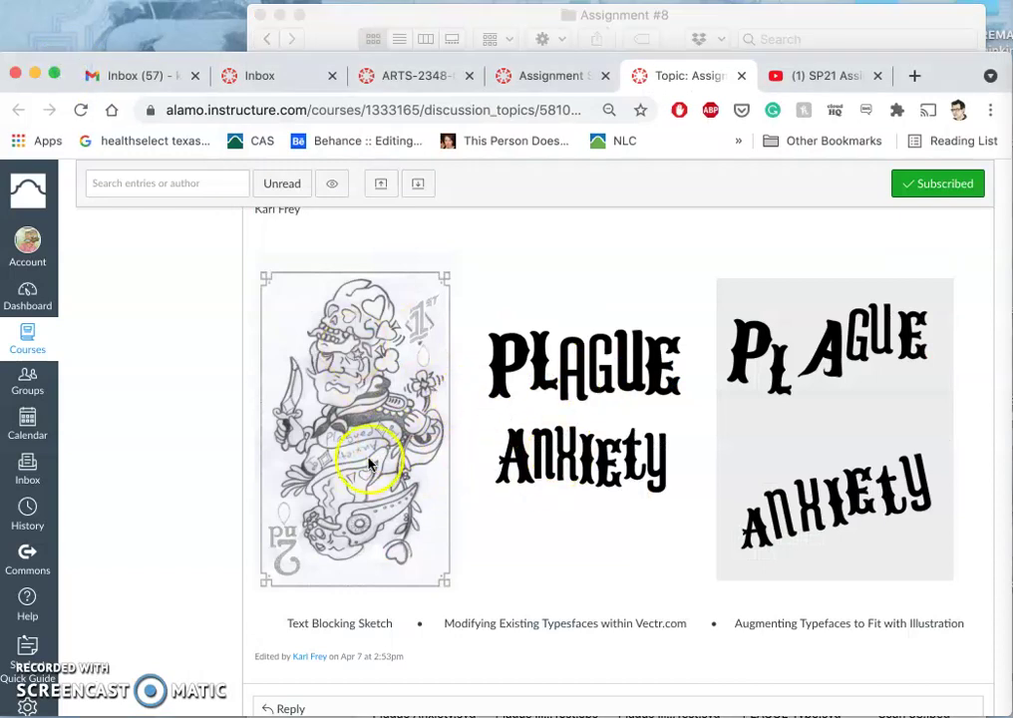
scroll(369, 497, "down", 3)
scroll(369, 493, "up", 4)
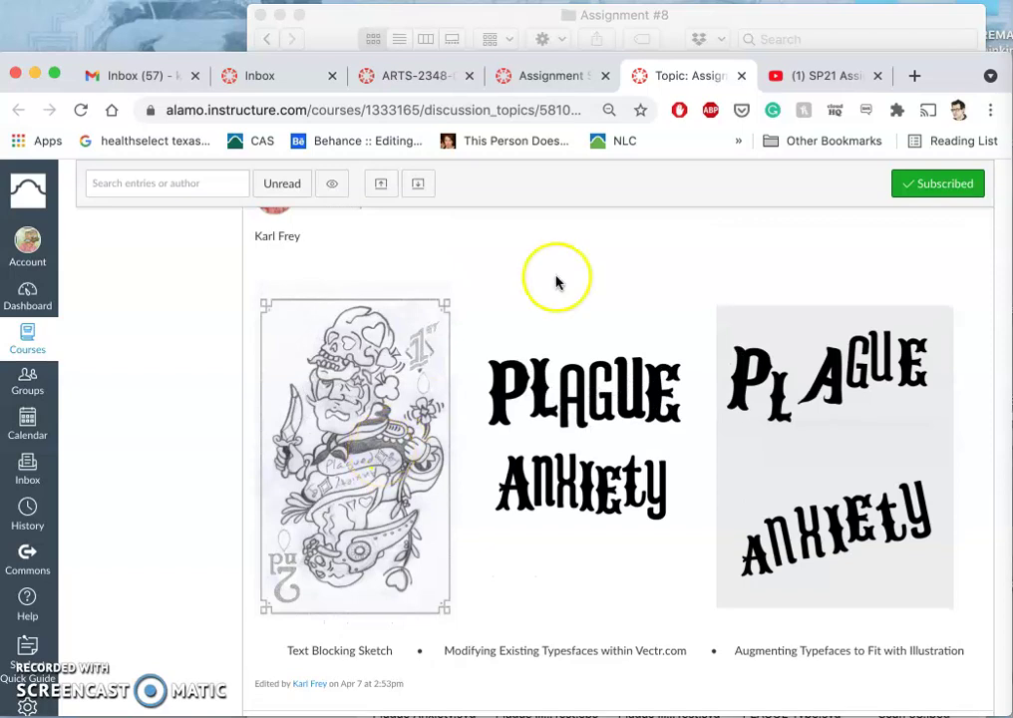
Load photopea.com in a new tab, make the window taller, and bring Finder forward.
left_click(914, 76)
type("Photopea.com")
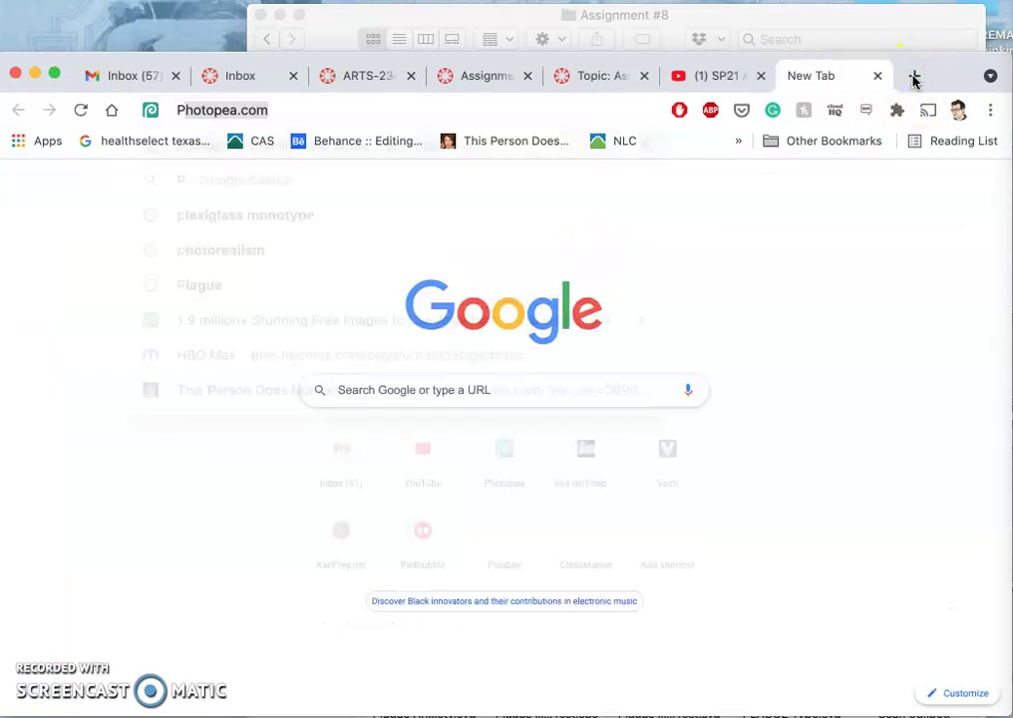
key("Return")
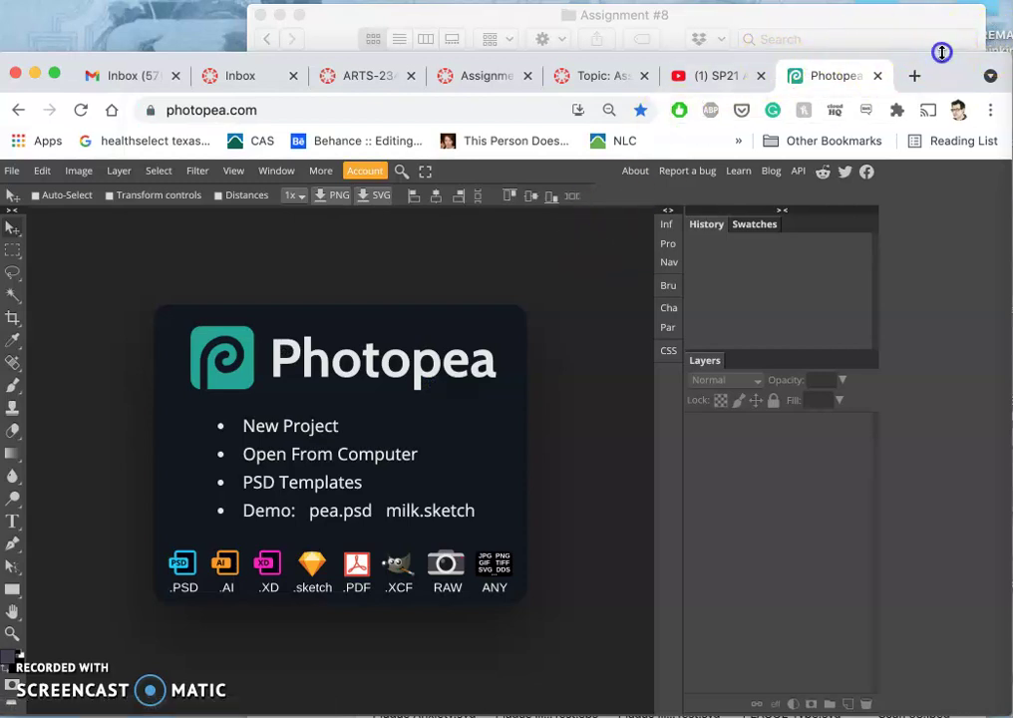
mouse_move(941, 52)
left_mouse_down()
mouse_move(941, 34)
mouse_move(939, 43)
left_mouse_up()
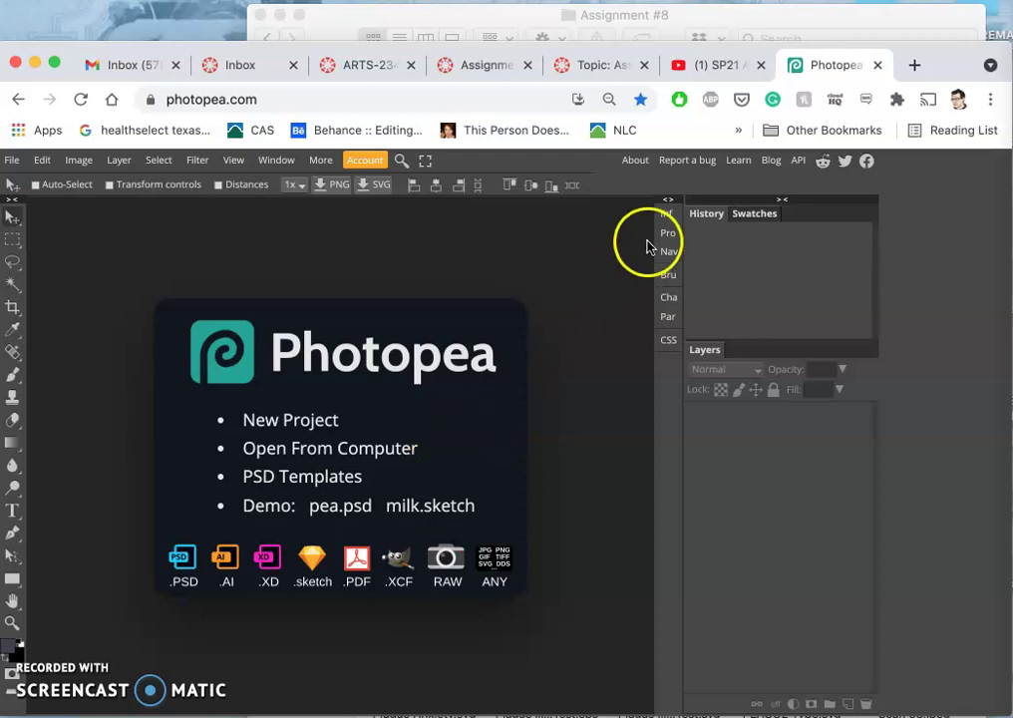
left_click(733, 14)
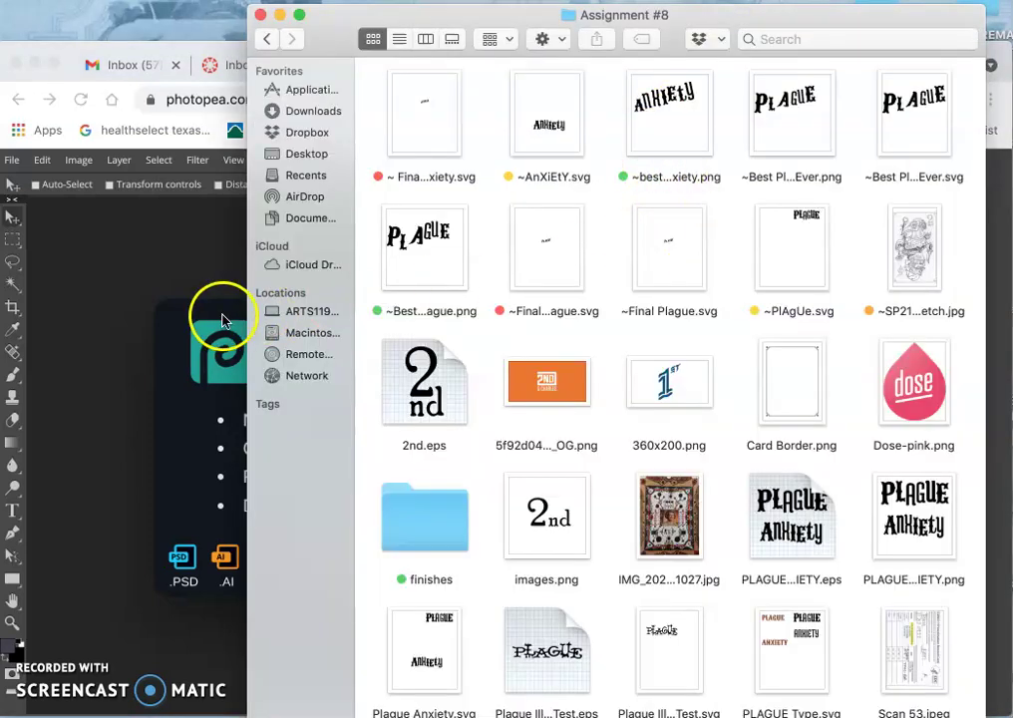
Go up to SP21 DIGITAL ART I and open the Assignment #7 folder.
left_click(139, 339)
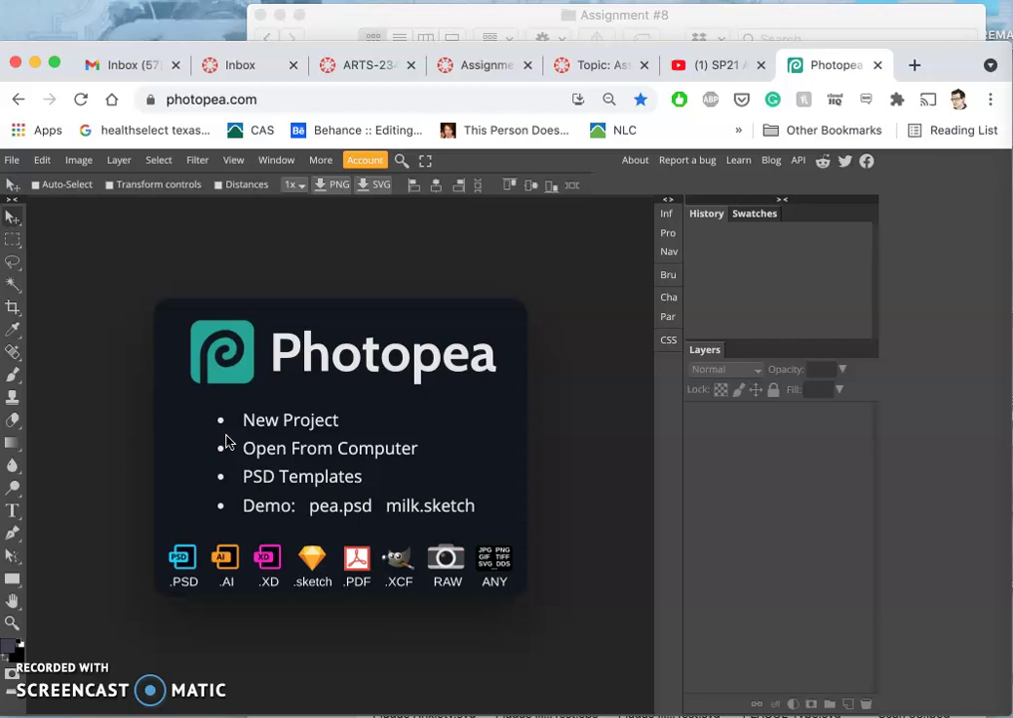
left_click(691, 18)
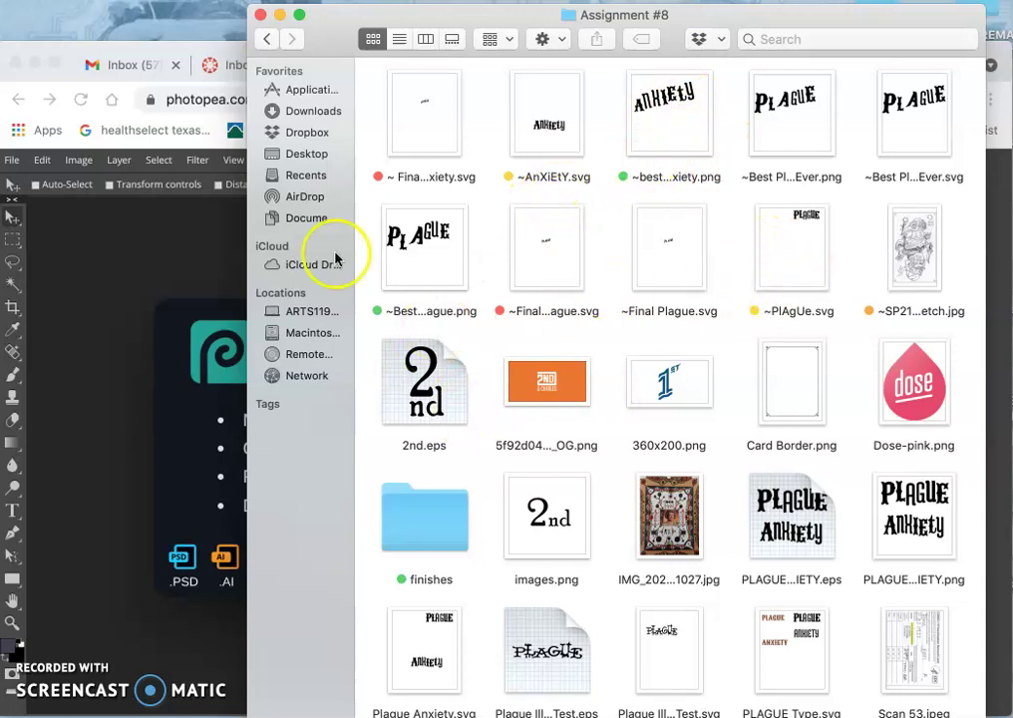
left_click(267, 43)
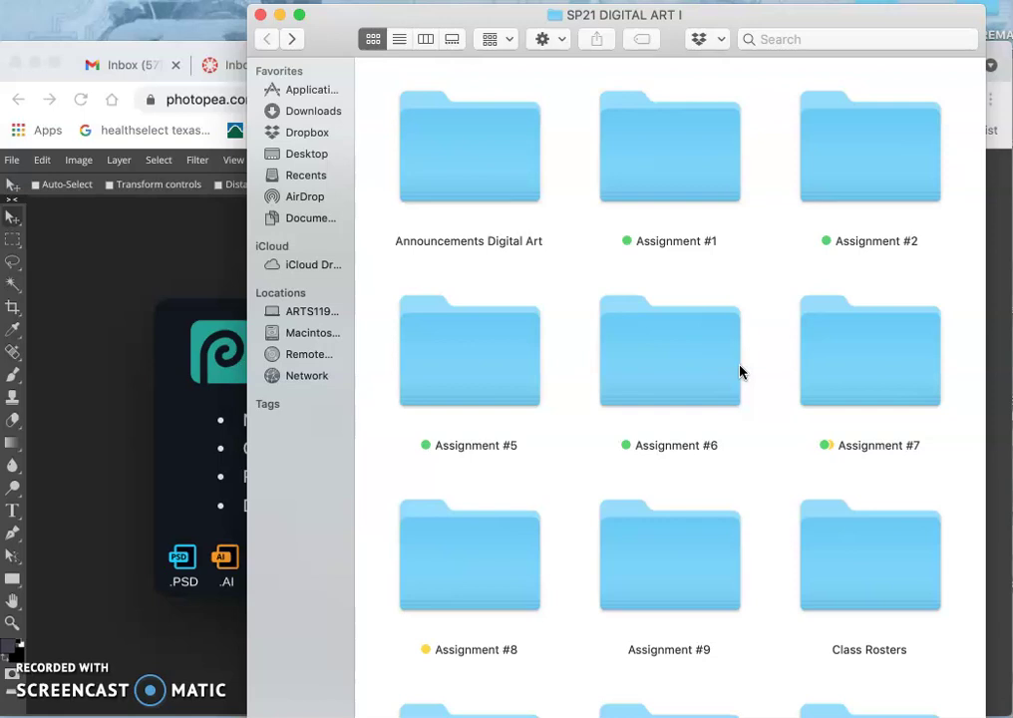
left_click(581, 298)
left_click(853, 357)
double_click(852, 357)
Locate and select SP21 Assignment 7 Full Color.psd in the folder.
scroll(796, 378, "down", 5)
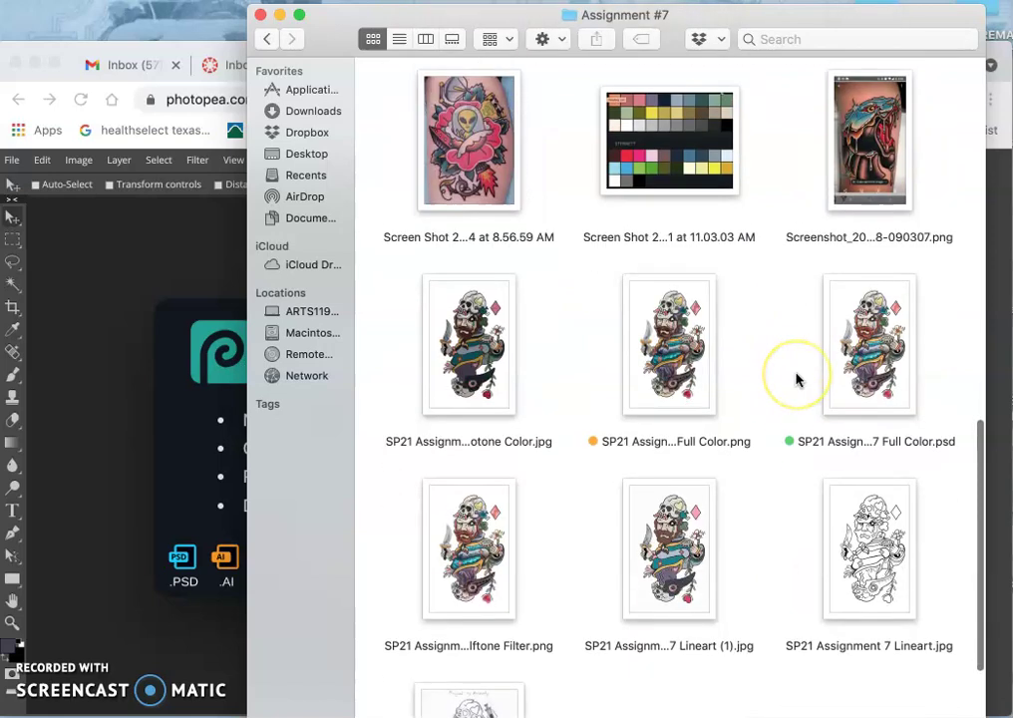
scroll(796, 378, "down", 3)
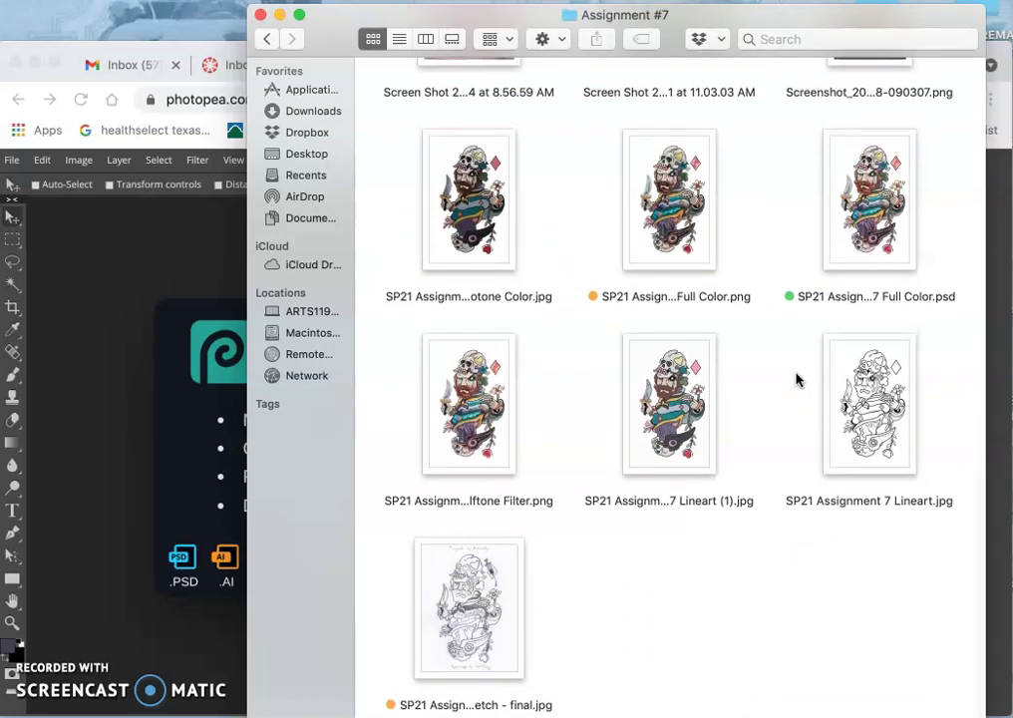
left_click(655, 387)
left_click(868, 225)
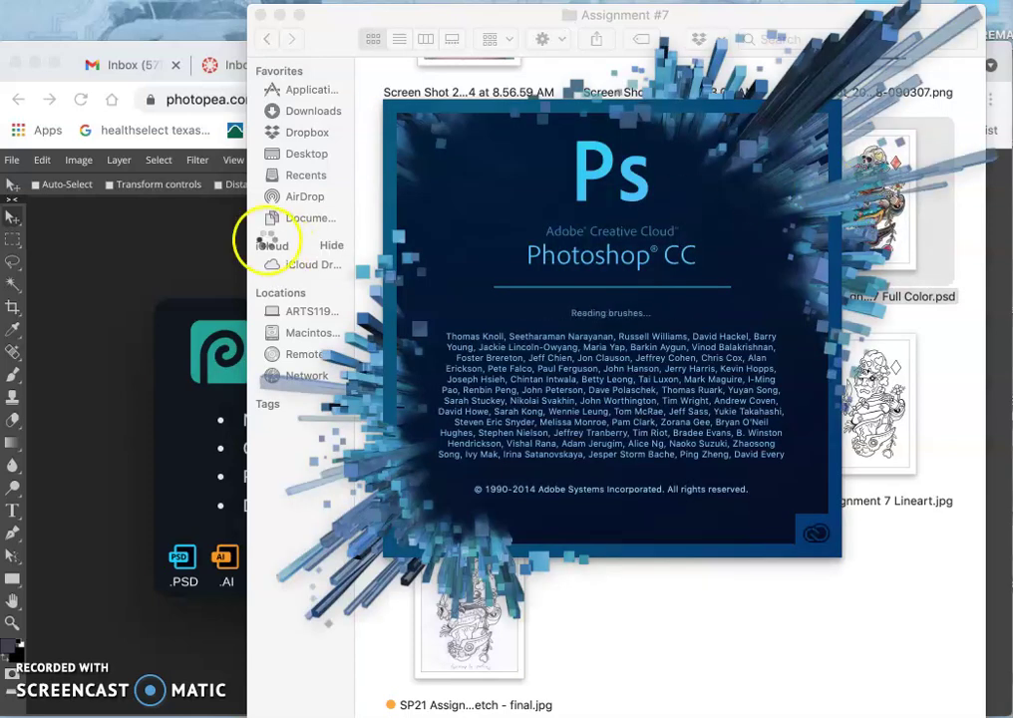
Quit the Photoshop that began launching from the Dock and deselect the .psd.
mouse_move(20, 209)
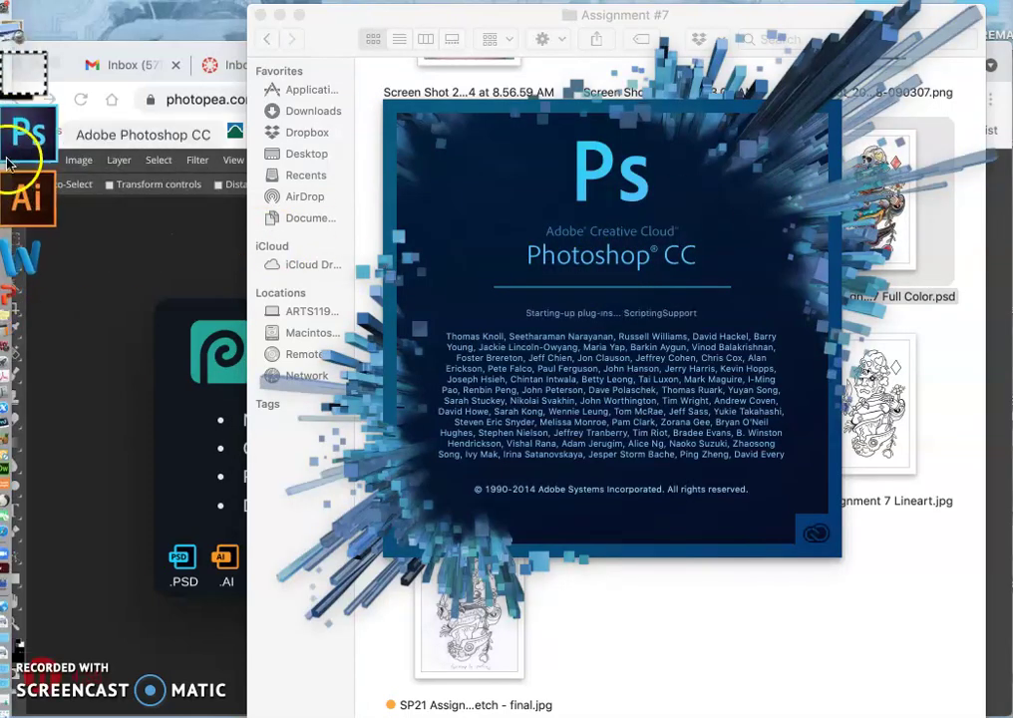
right_click(28, 152)
left_click(117, 176)
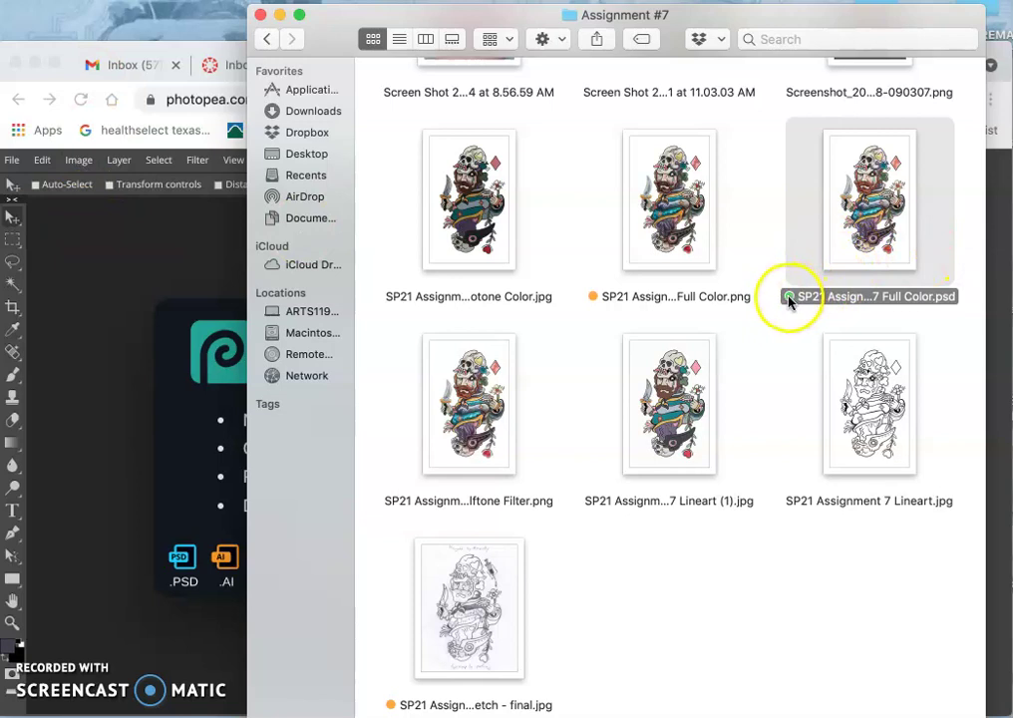
left_click(784, 327)
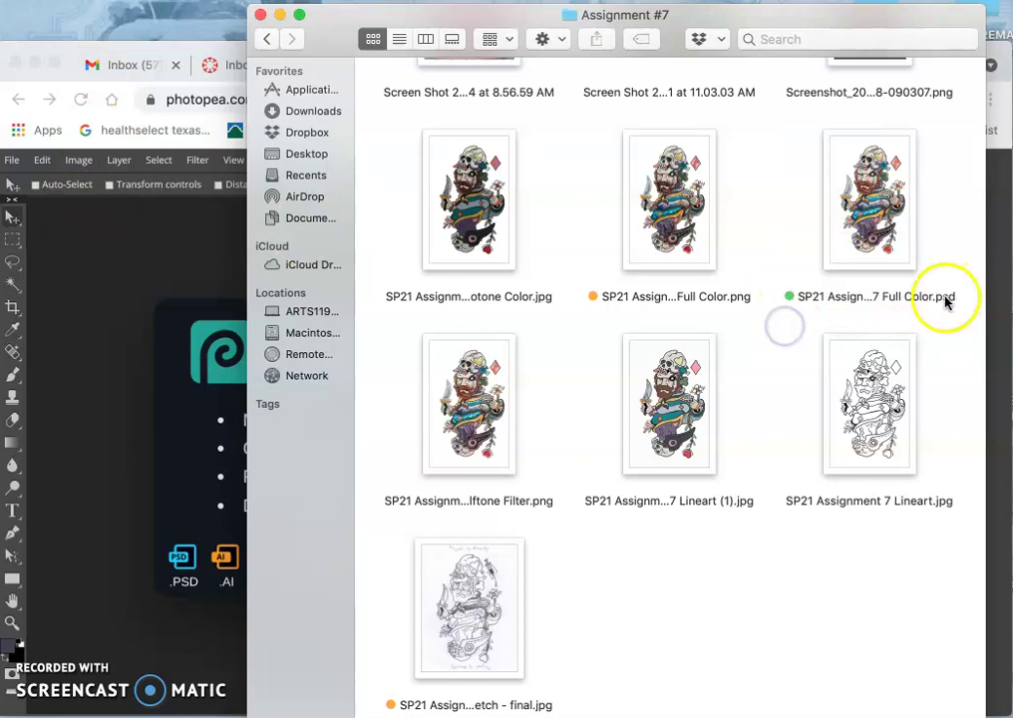
Open SP21 Assignment 7 Full Color.psd in Photopea using Open From Computer.
left_click(95, 277)
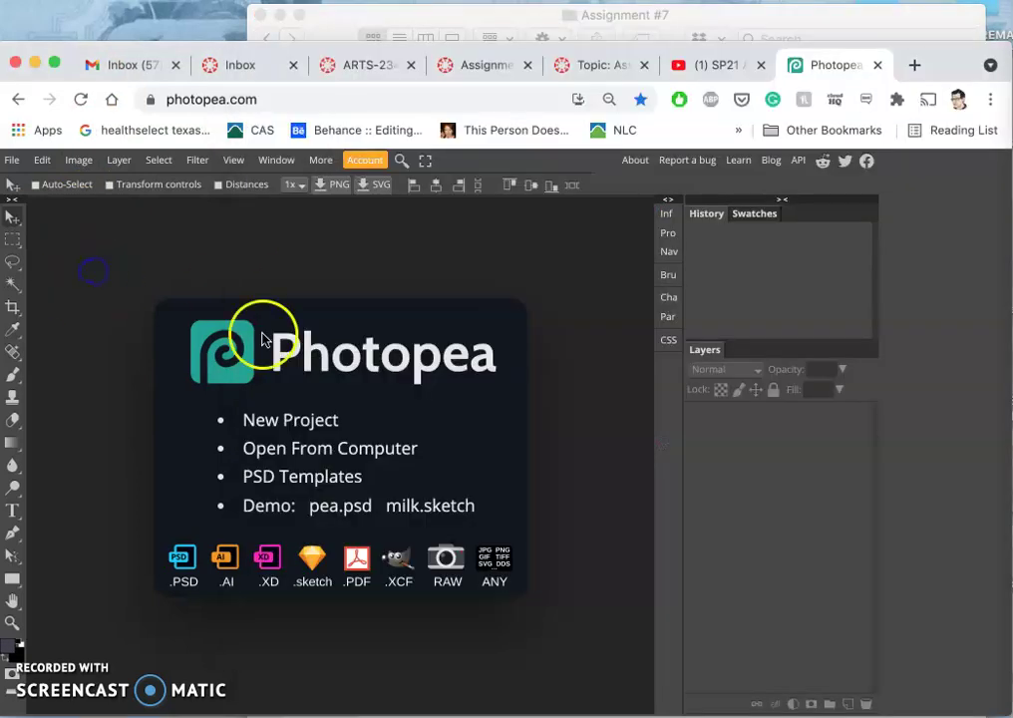
left_click(280, 447)
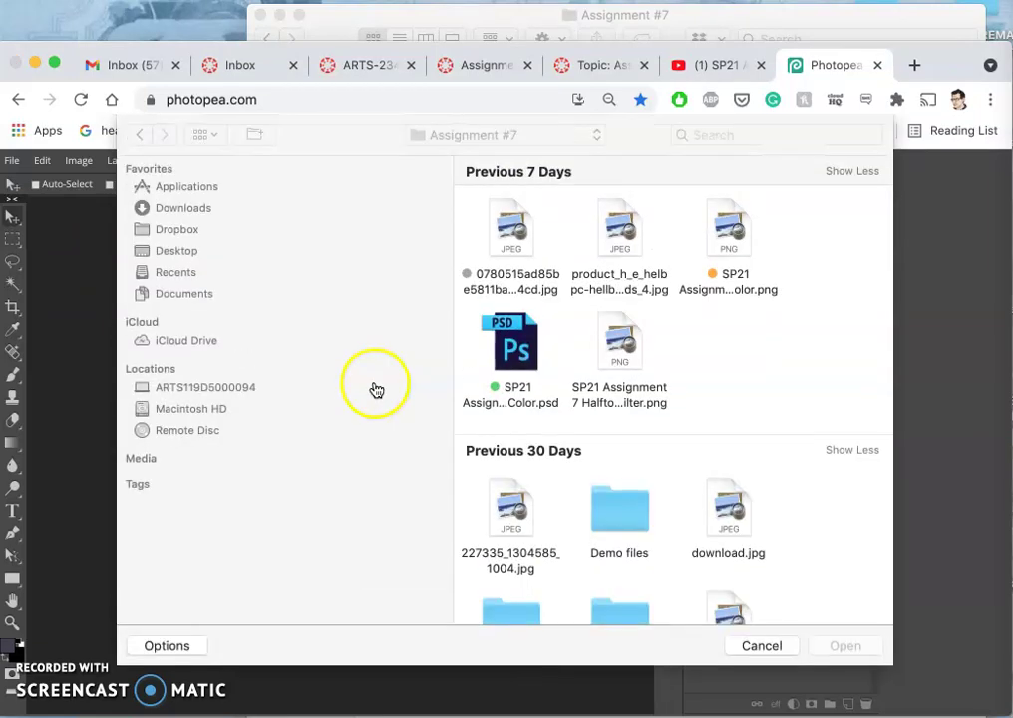
scroll(579, 423, "down", 5)
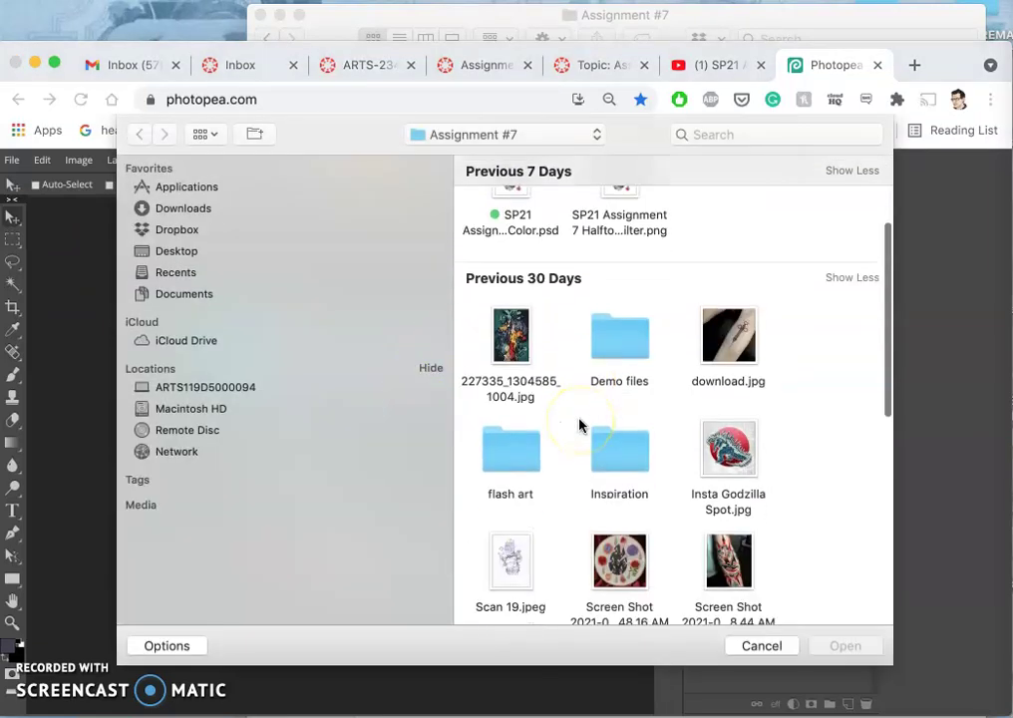
scroll(579, 425, "up", 4)
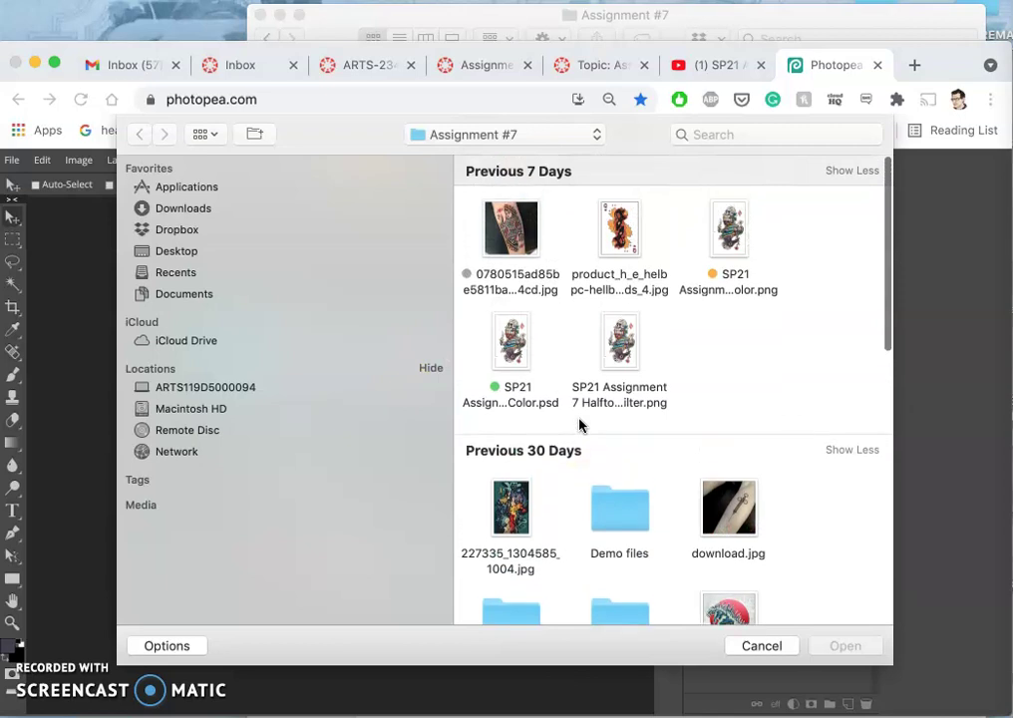
left_click(519, 395)
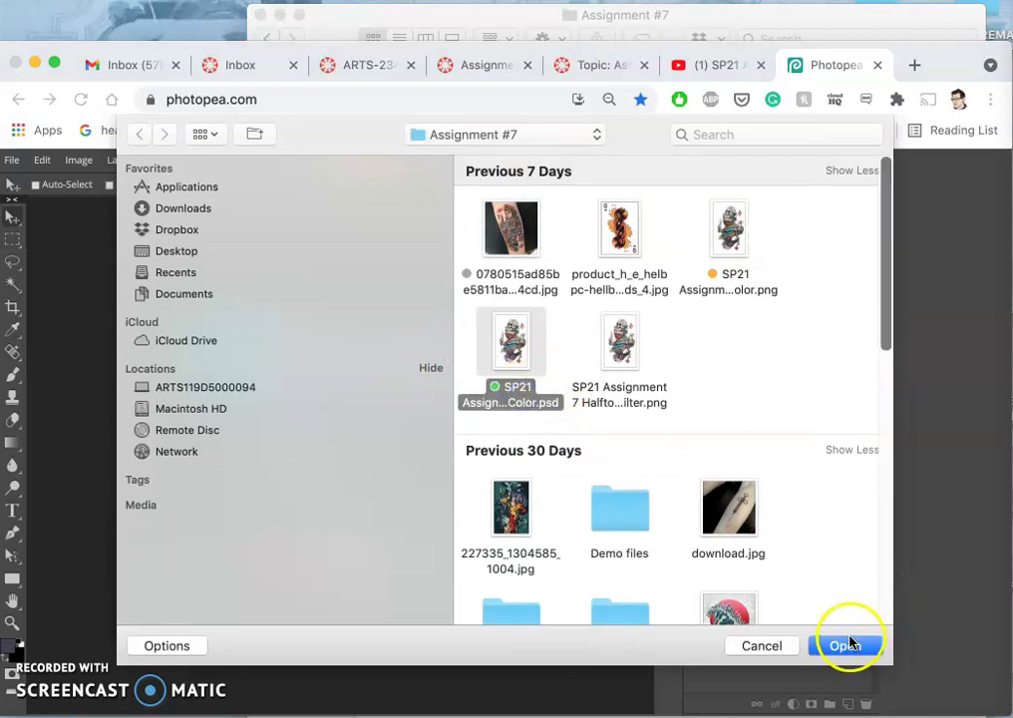
left_click(846, 647)
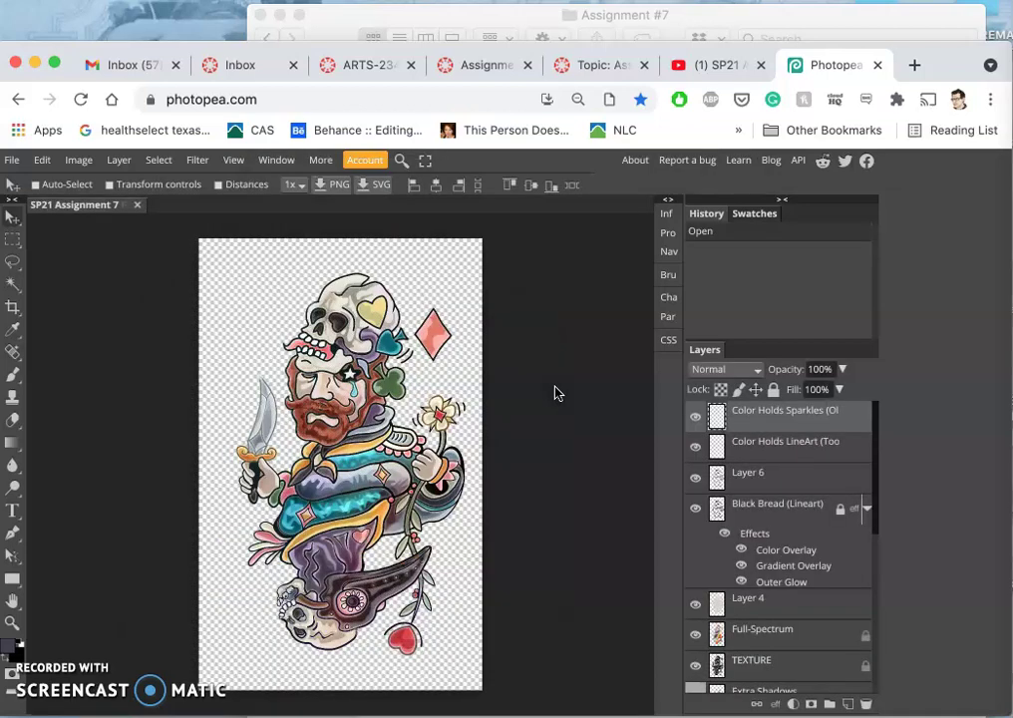
Scroll through the Layers panel and toggle visibility of the CMYK layer group.
left_click(457, 400)
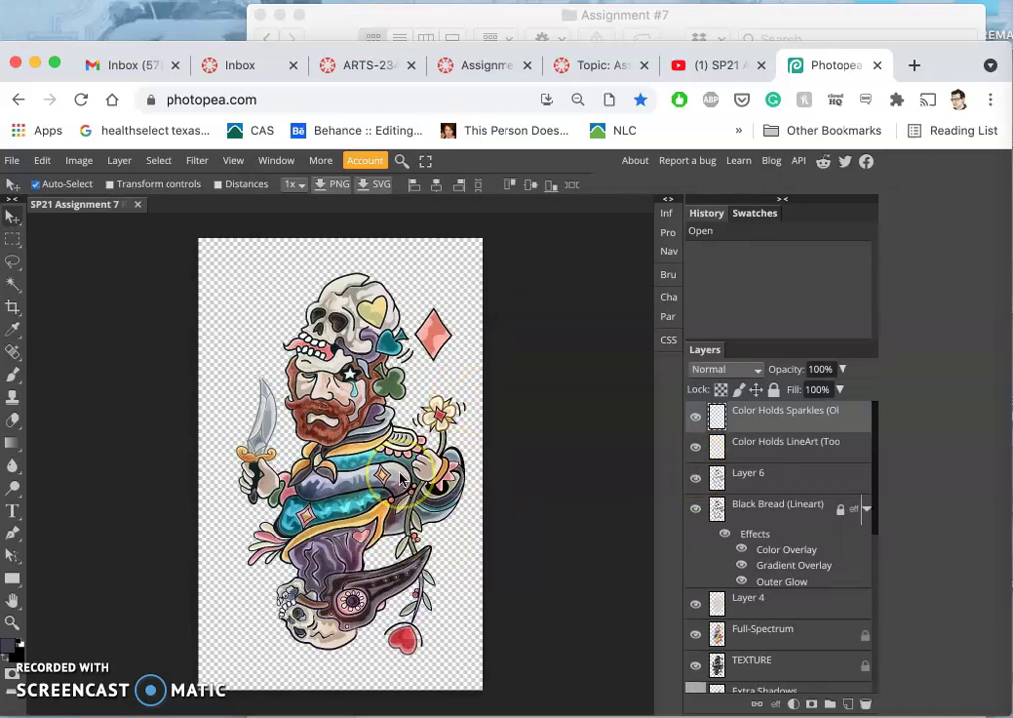
scroll(399, 479, "up", 10)
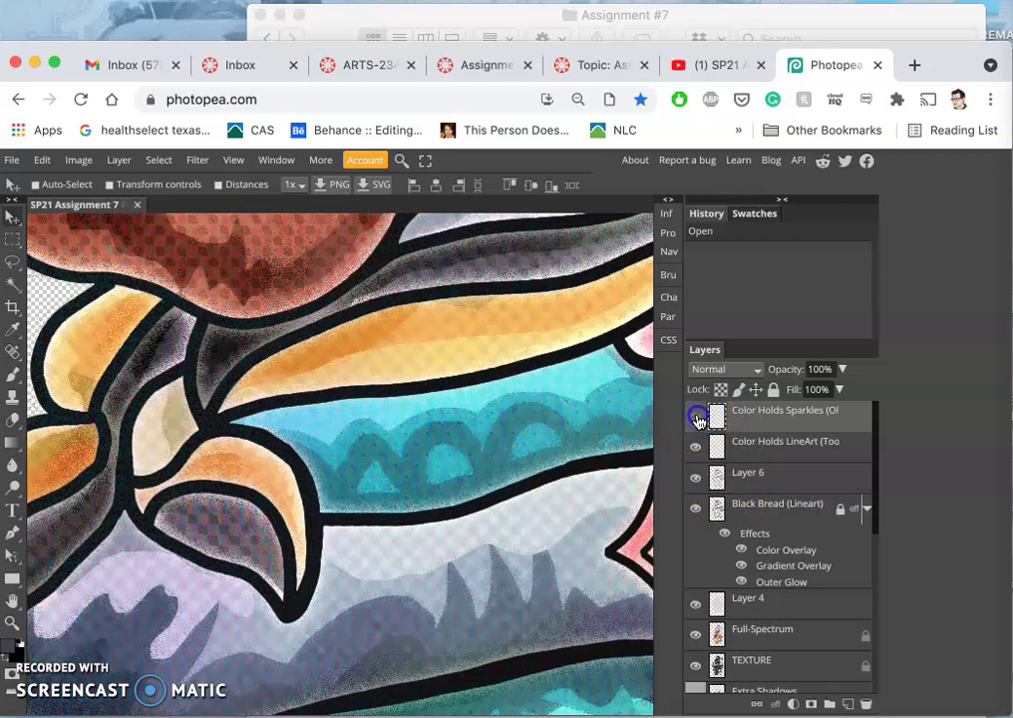
scroll(719, 507, "down", 5)
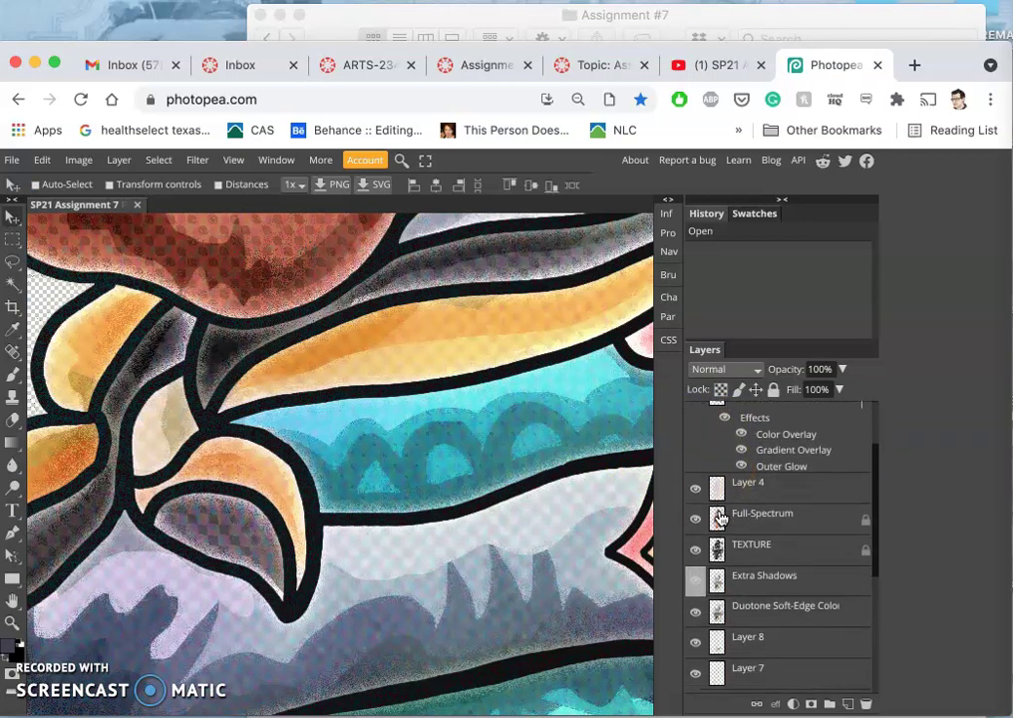
scroll(720, 516, "down", 5)
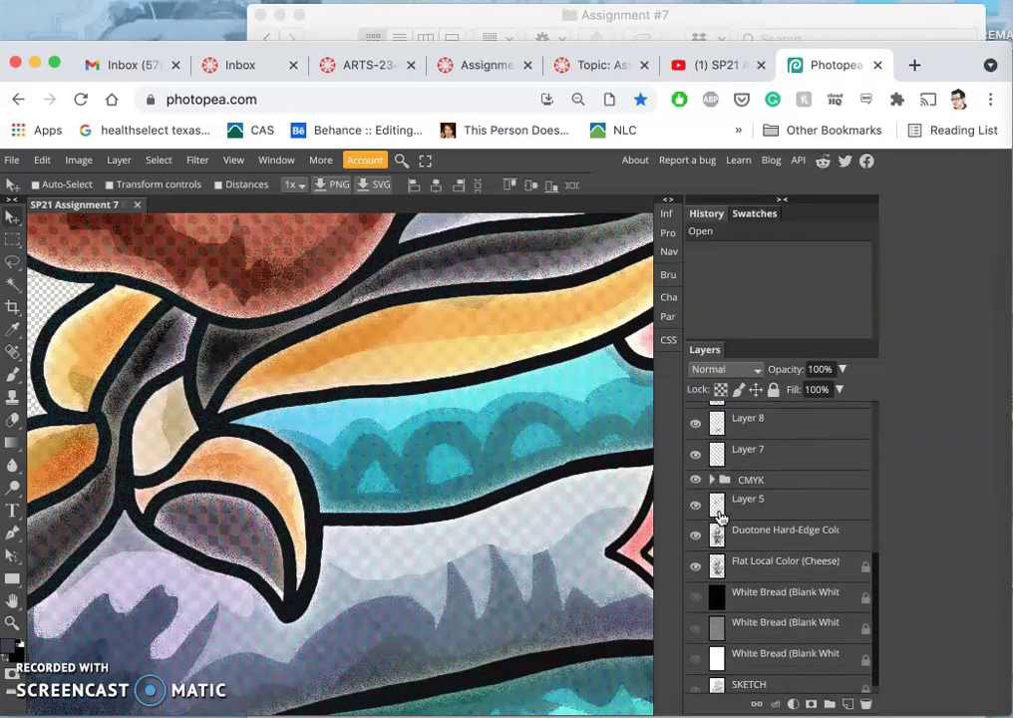
left_click(695, 479)
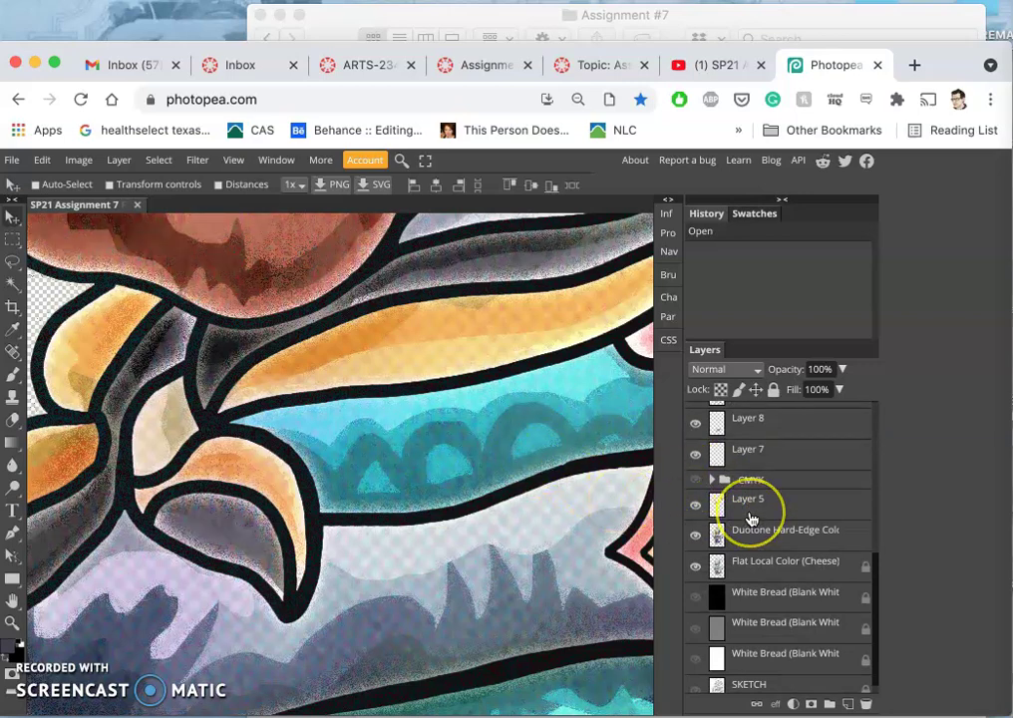
scroll(748, 518, "down", 1)
scroll(750, 518, "up", 5)
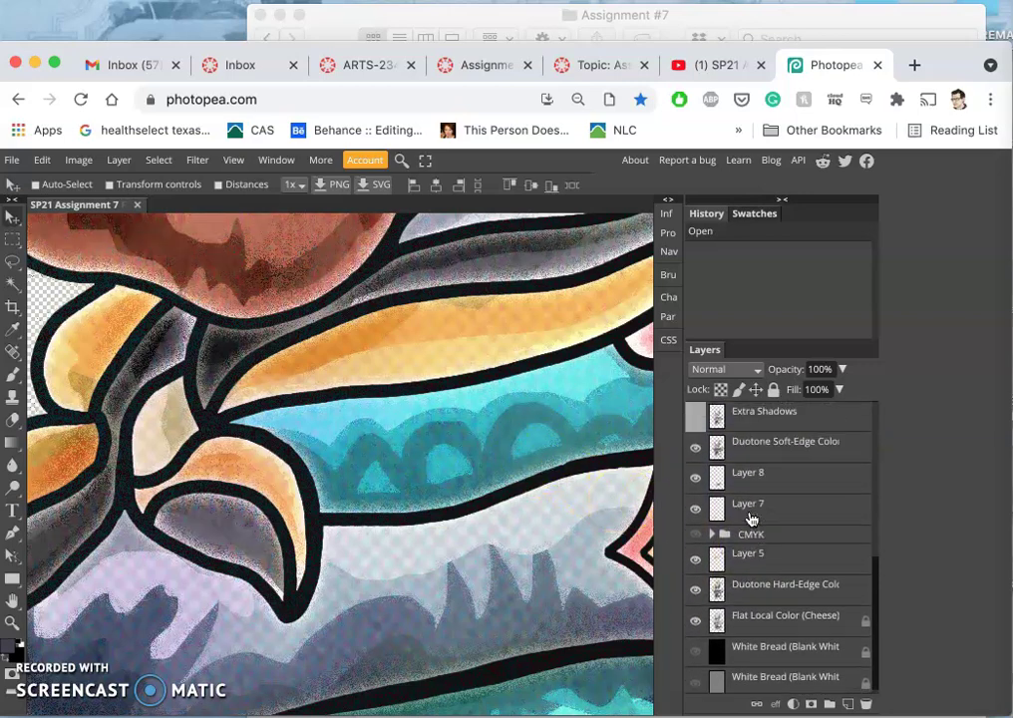
scroll(751, 518, "up", 4)
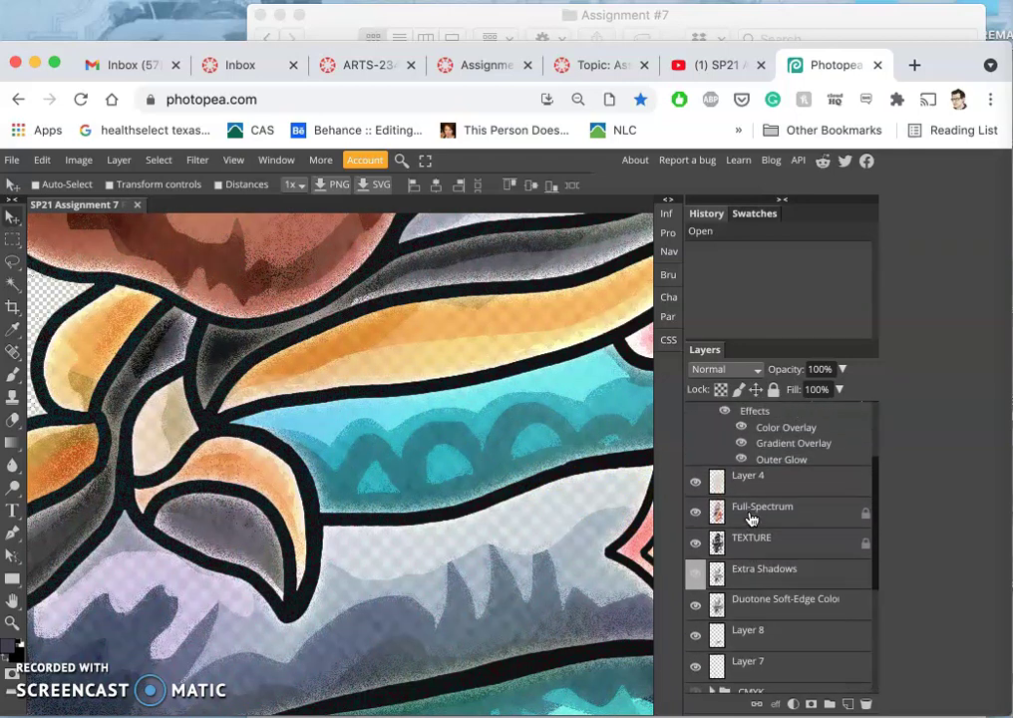
scroll(751, 518, "up", 2)
Scroll-zoom the canvas out until the whole pirate figure on transparency fits.
scroll(751, 517, "down", 3)
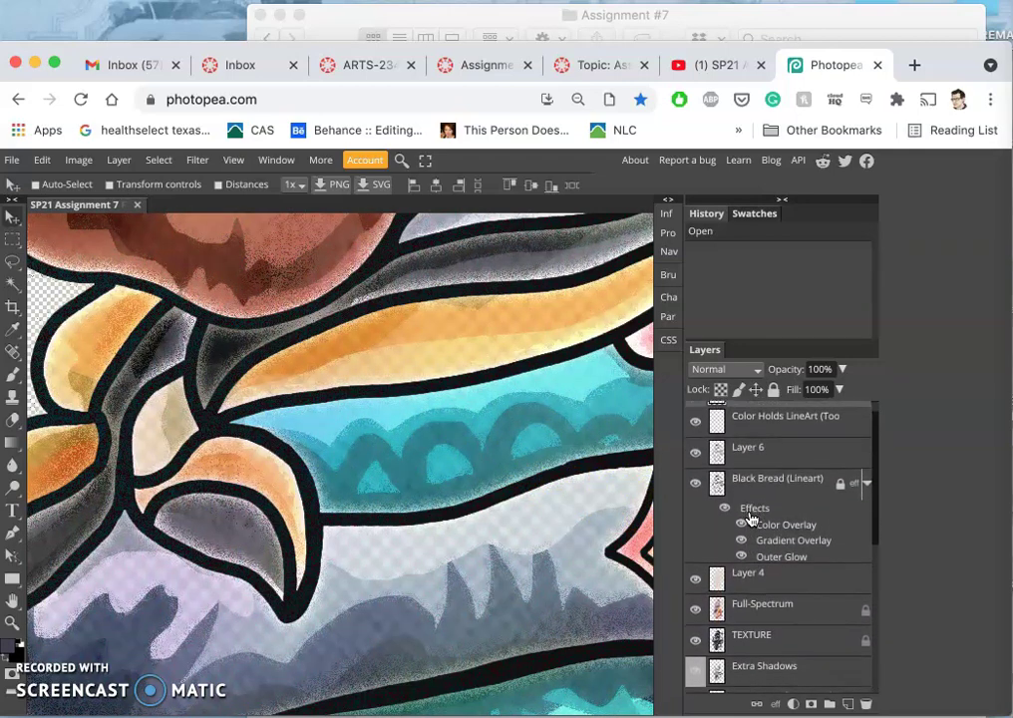
scroll(750, 518, "down", 4)
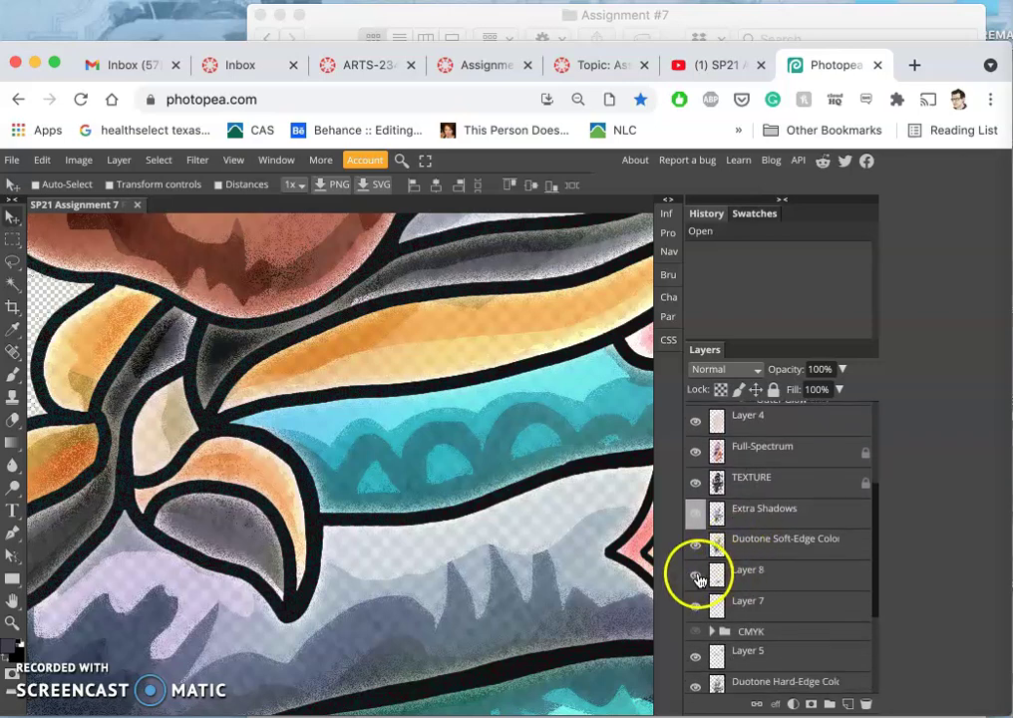
scroll(603, 551, "down", 5)
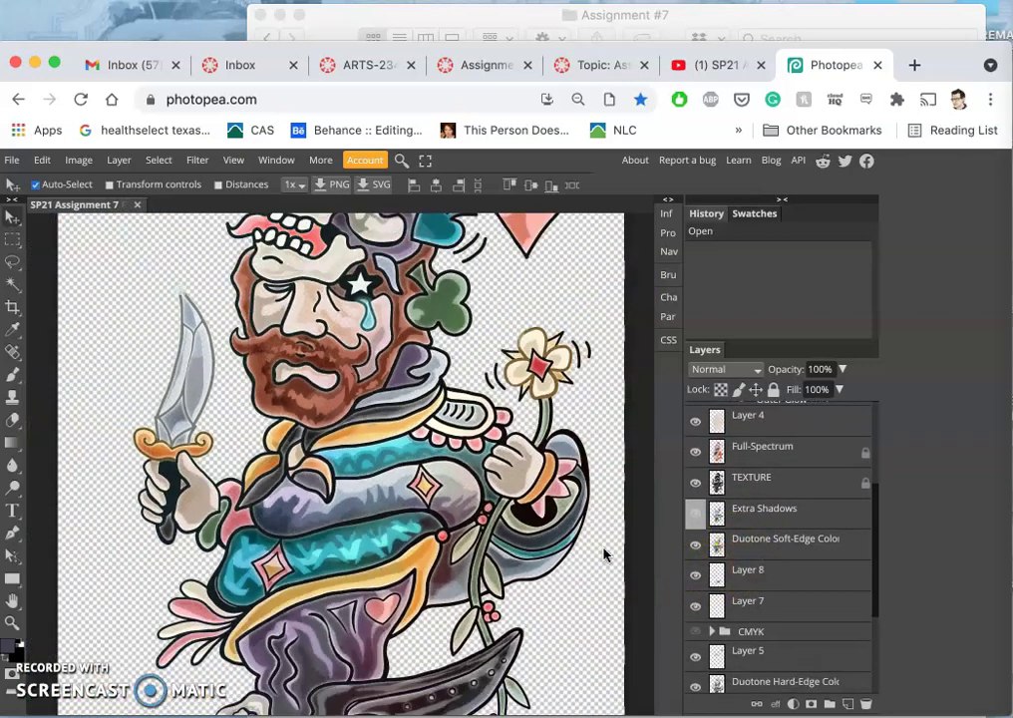
scroll(604, 554, "down", 3)
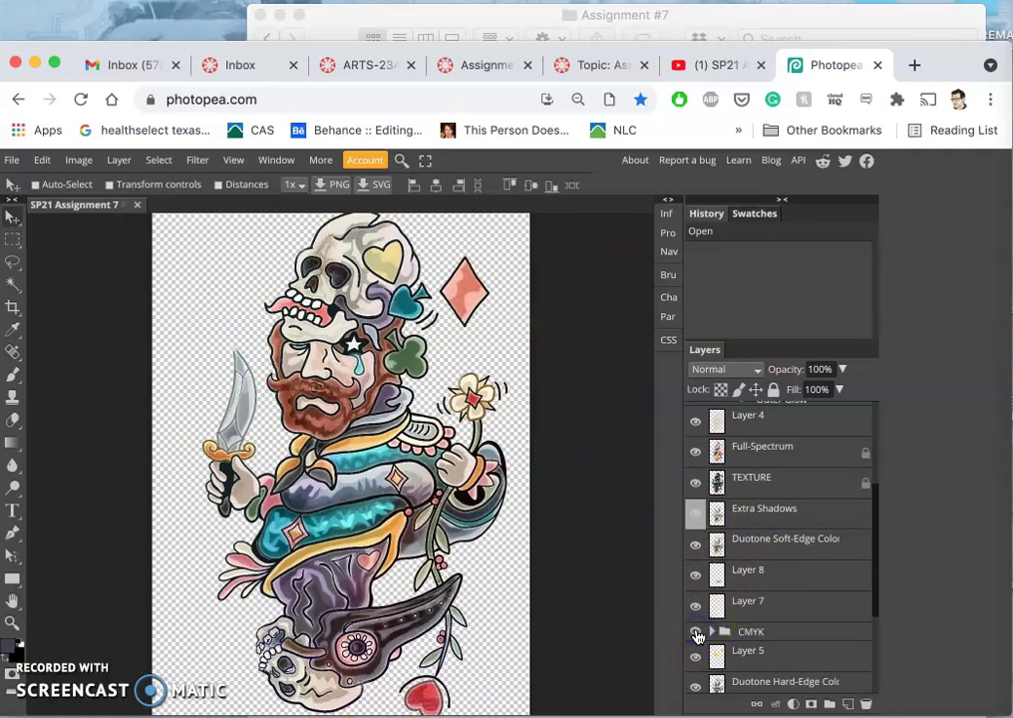
scroll(758, 504, "up", 6)
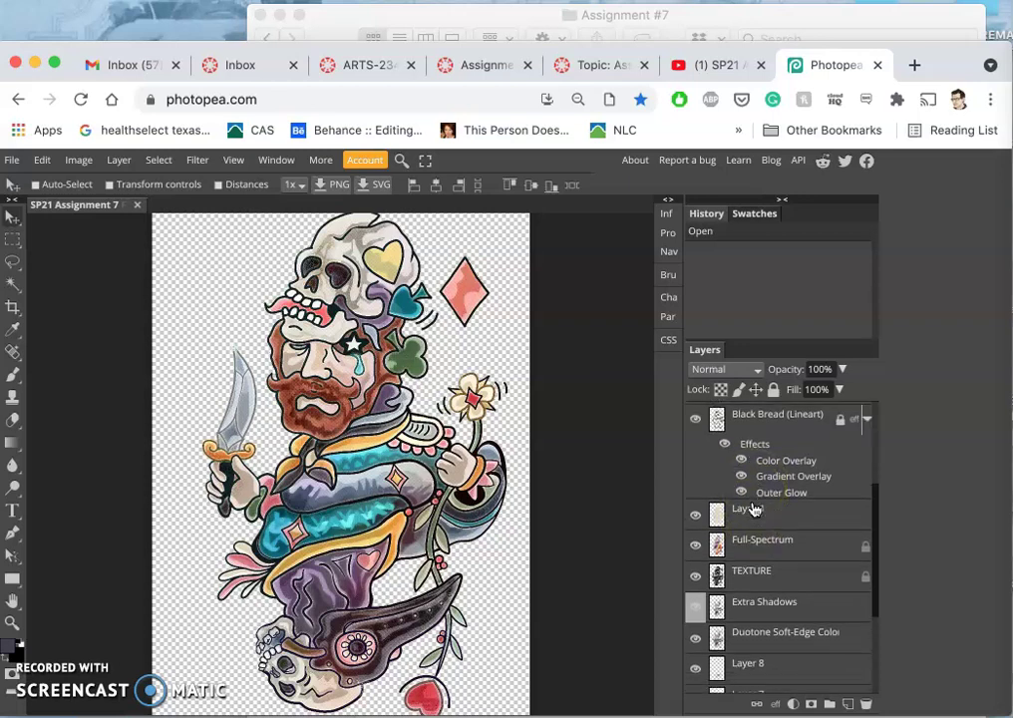
scroll(755, 508, "down", 1)
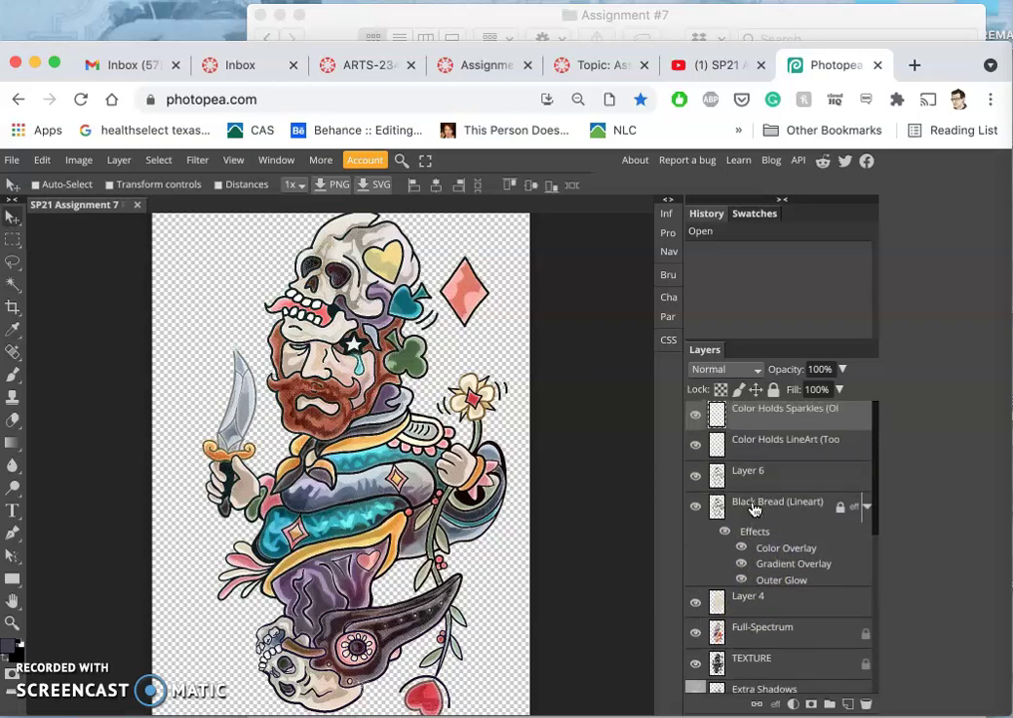
scroll(755, 509, "down", 5)
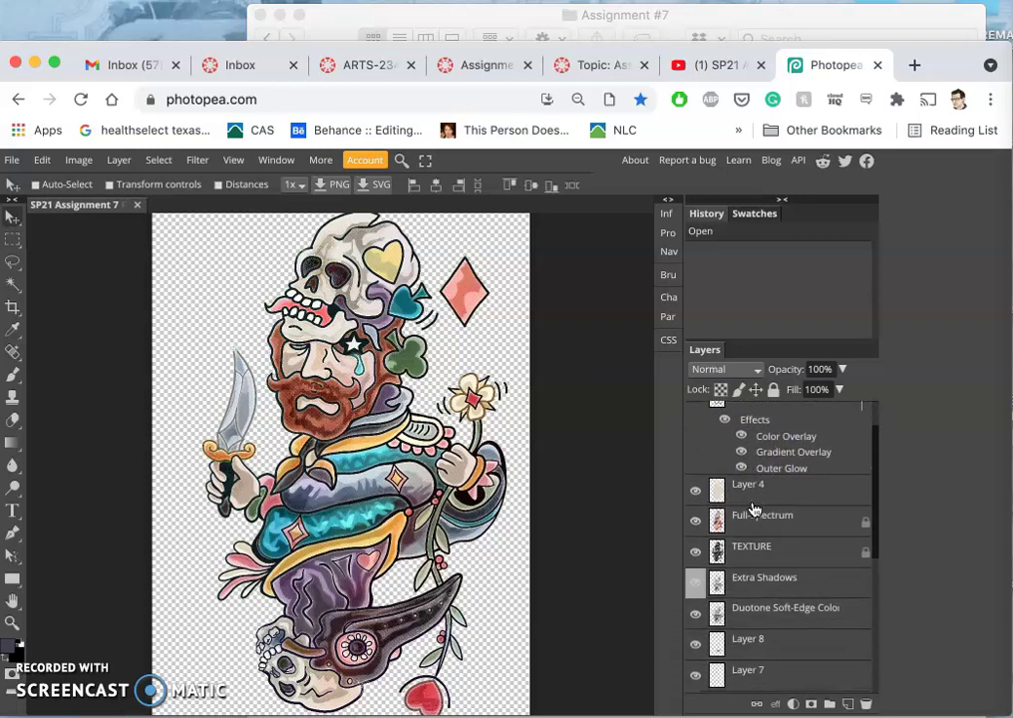
scroll(755, 508, "down", 5)
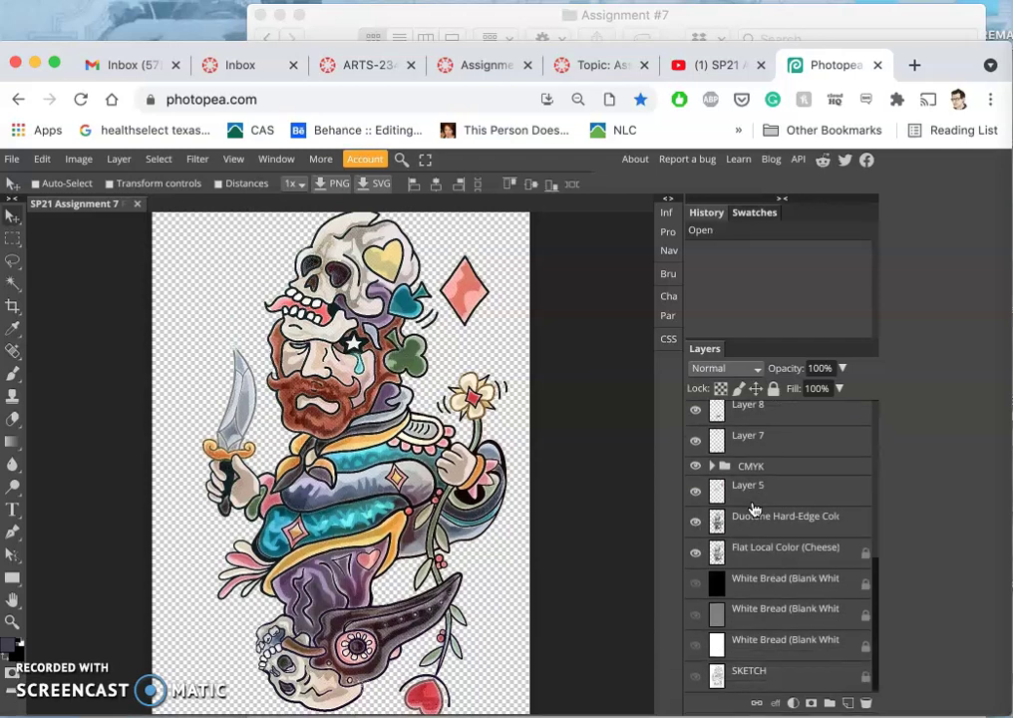
Show the white, grey and black White Bread background layers behind the artwork.
left_click(755, 528)
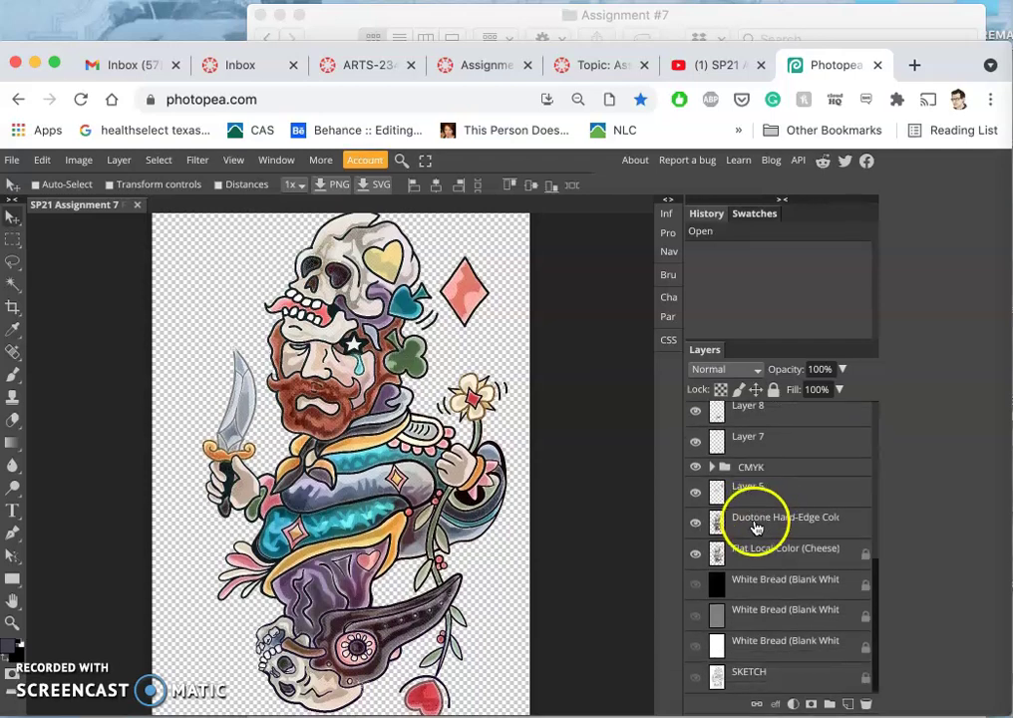
left_click(695, 647)
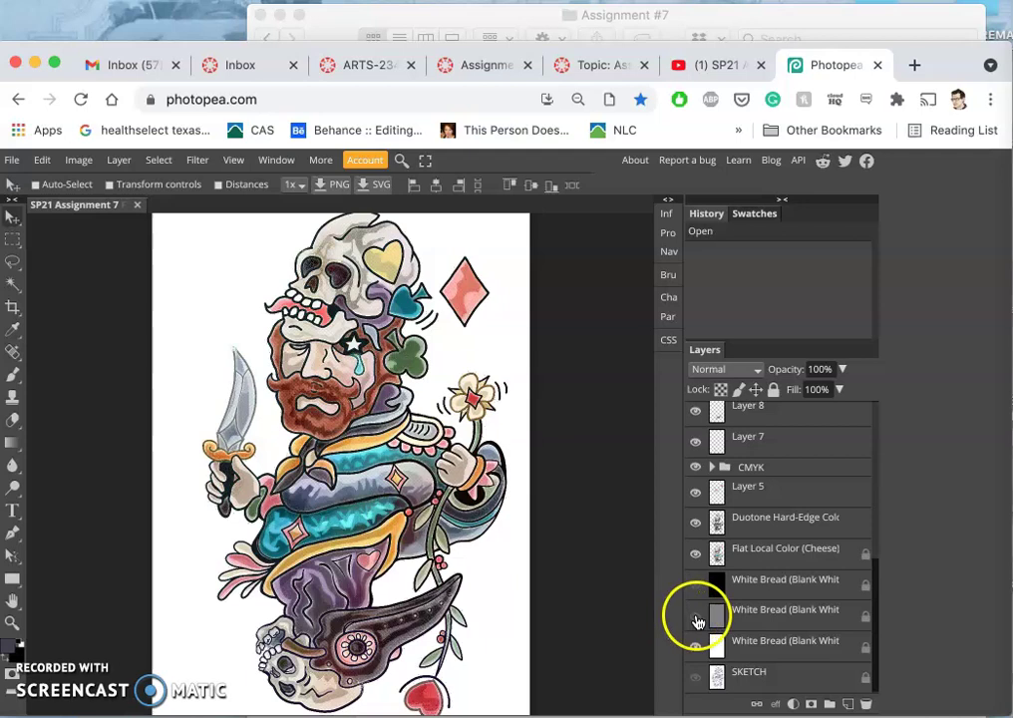
left_click(697, 617)
left_click(697, 584)
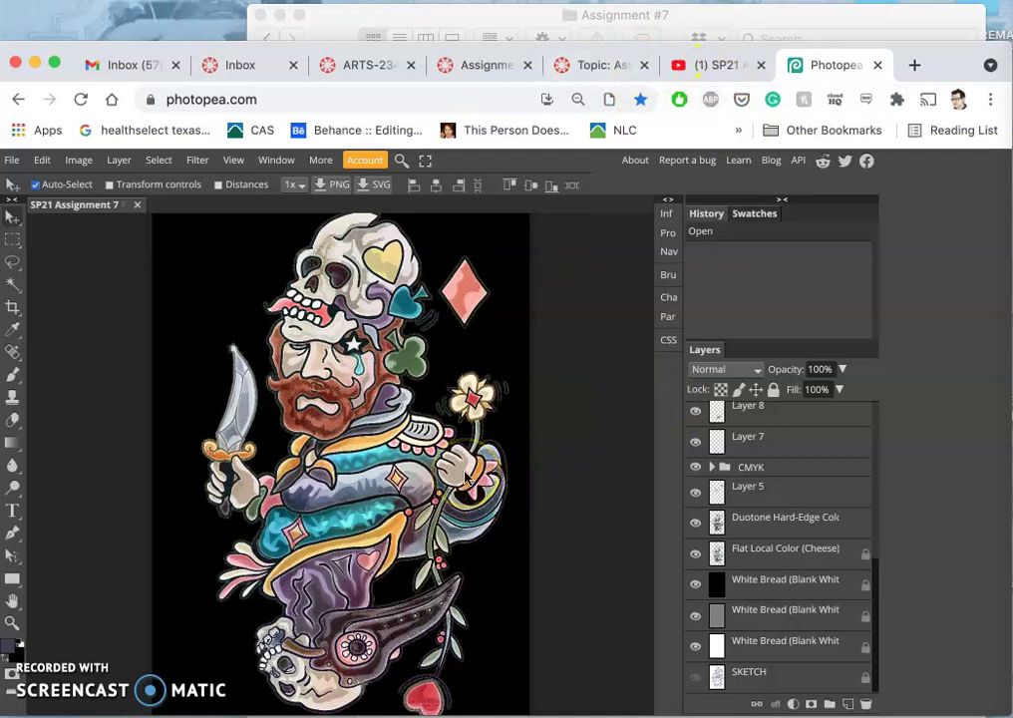
Turn off Auto-Select and nudge the Chrome window up slightly.
left_click(36, 184)
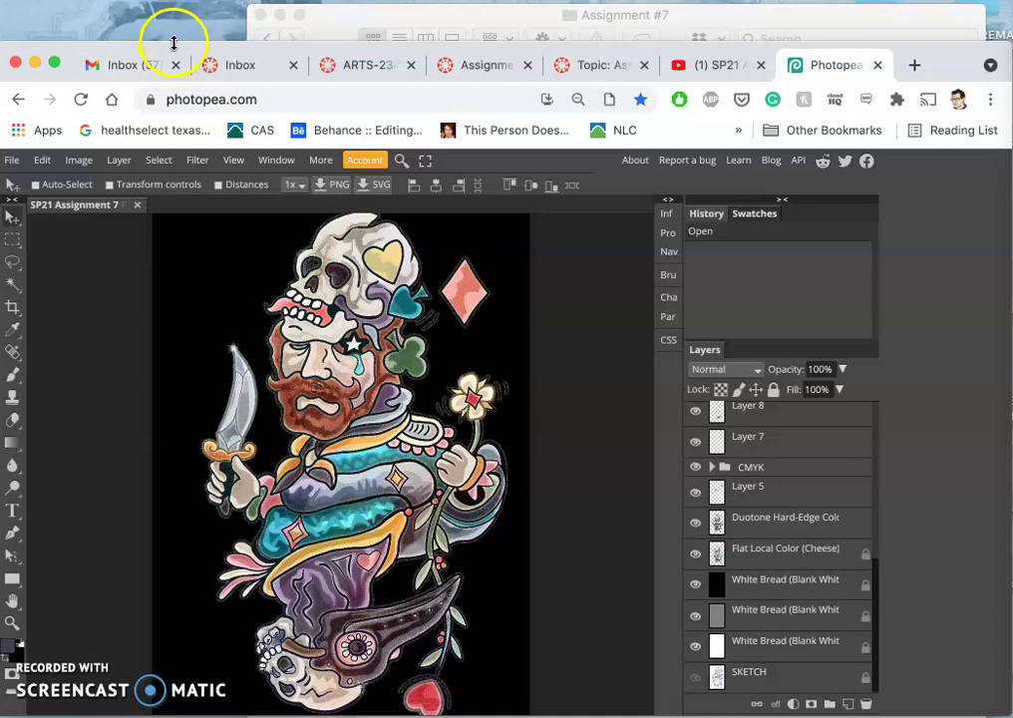
left_click_drag(173, 43, 173, 29)
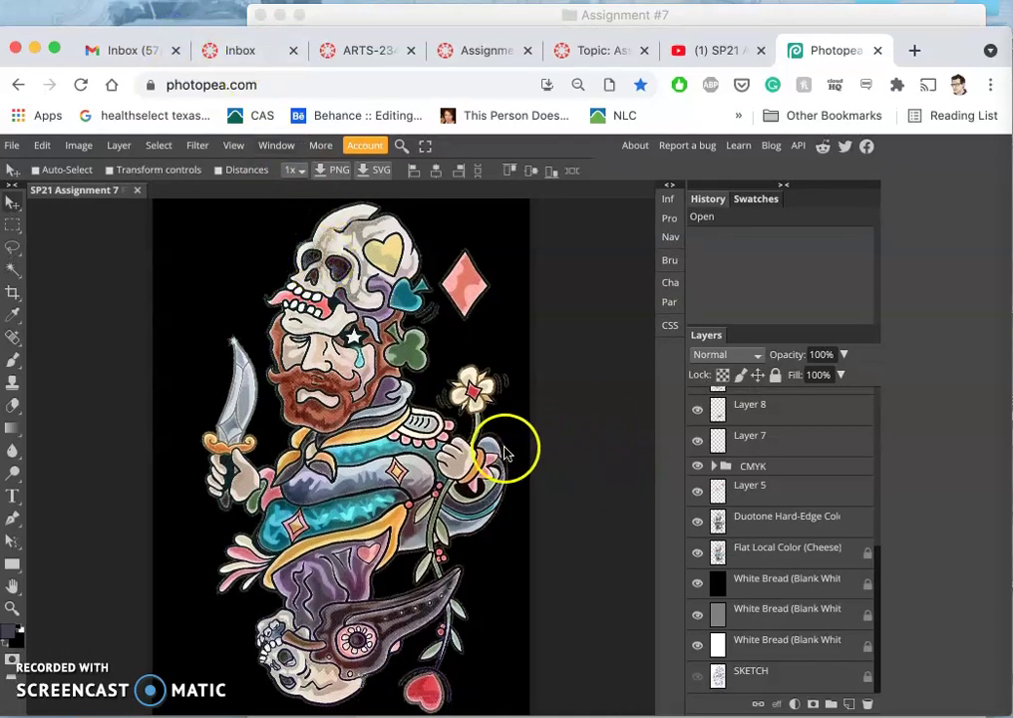
scroll(795, 618, "up", 5)
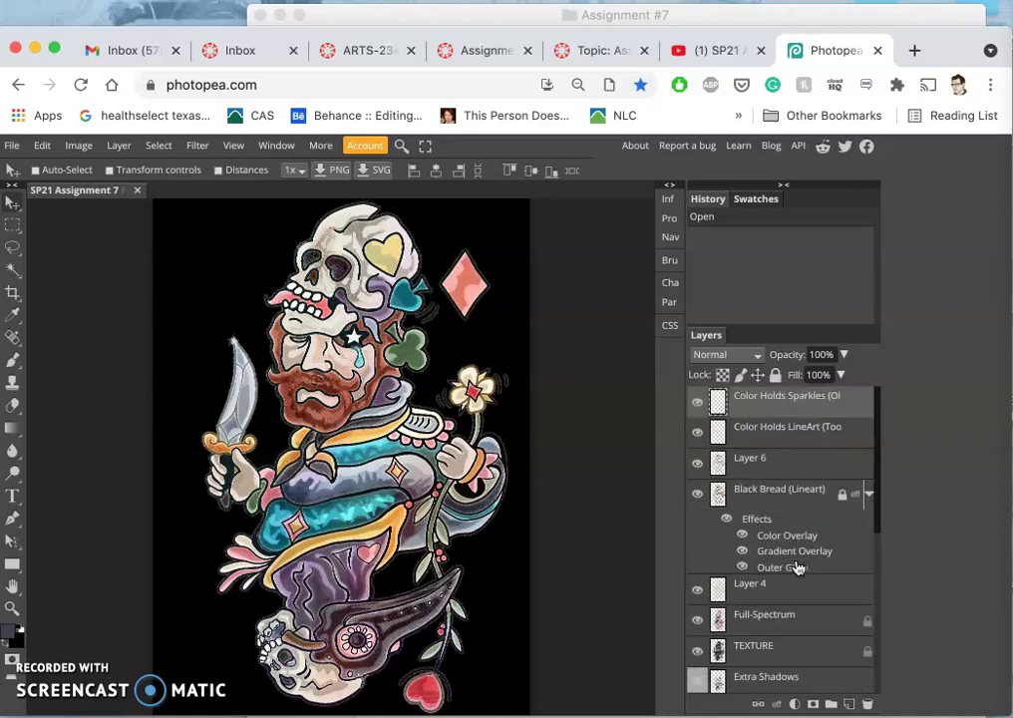
scroll(760, 486, "down", 5)
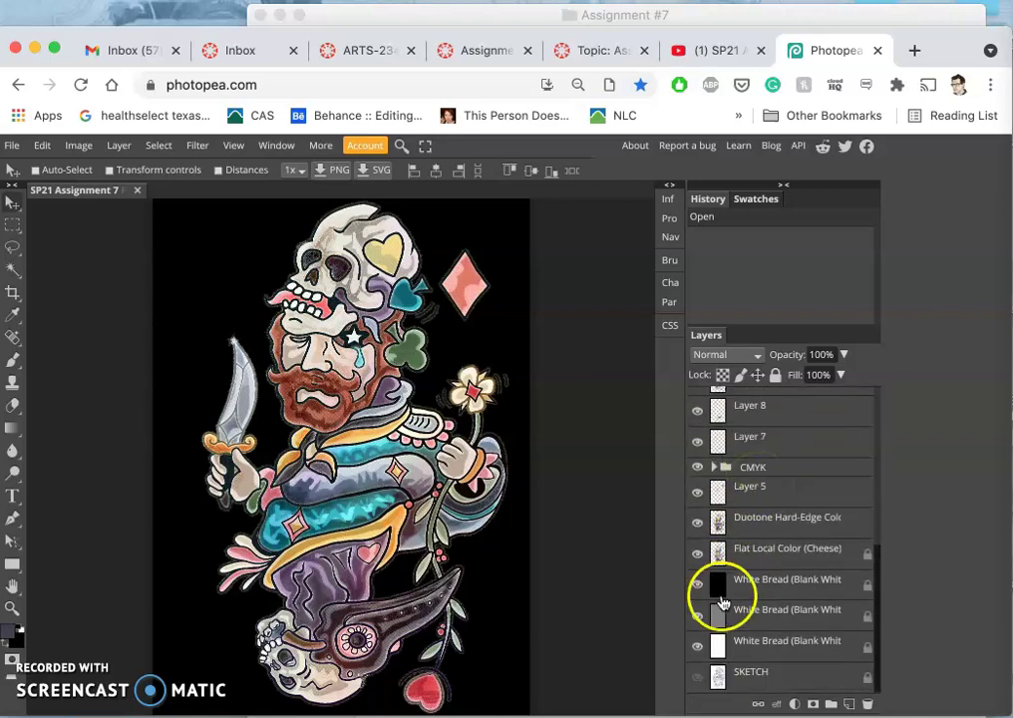
Hide the white and grey backgrounds, leaving only the black layer visible behind the pirate.
left_click(697, 648)
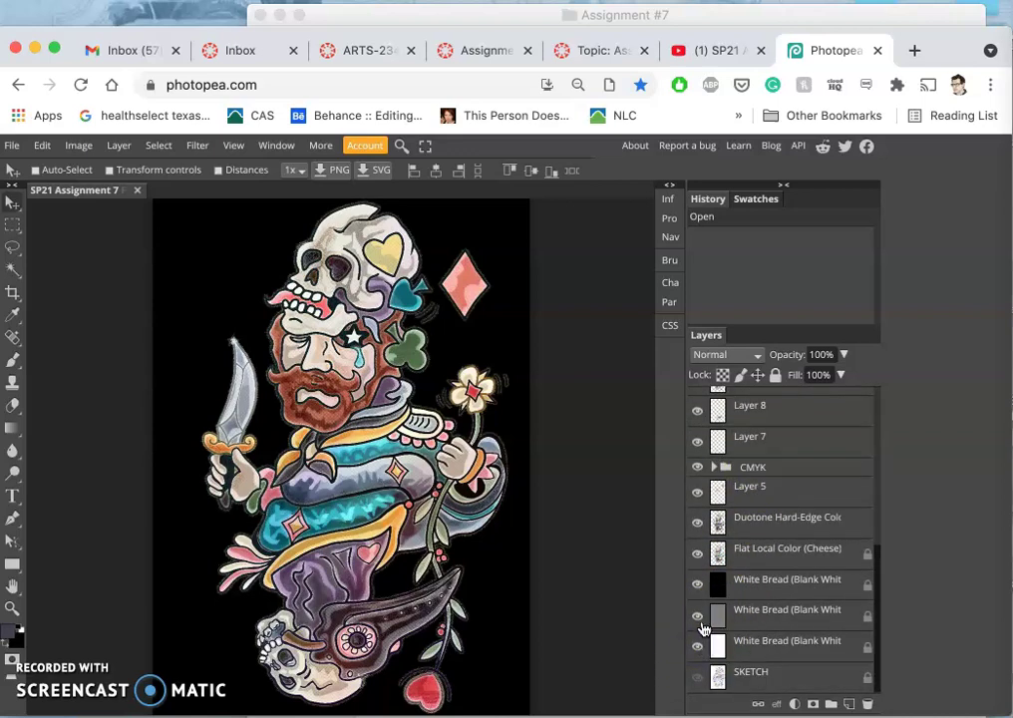
left_click(698, 617)
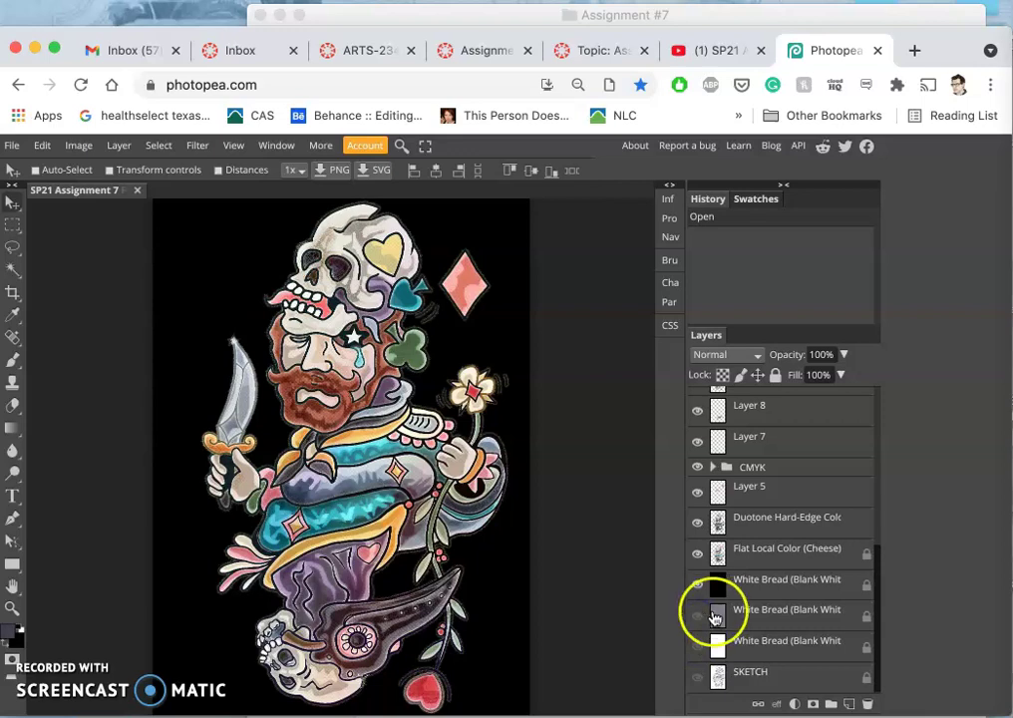
left_click(698, 589)
left_click(753, 590)
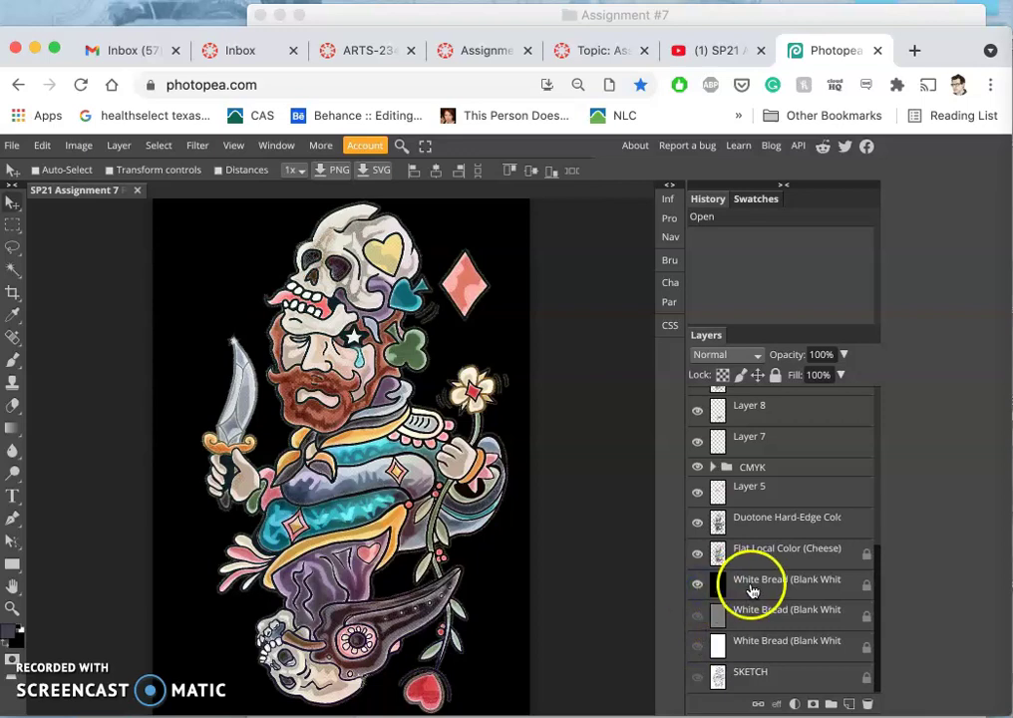
left_click(701, 587)
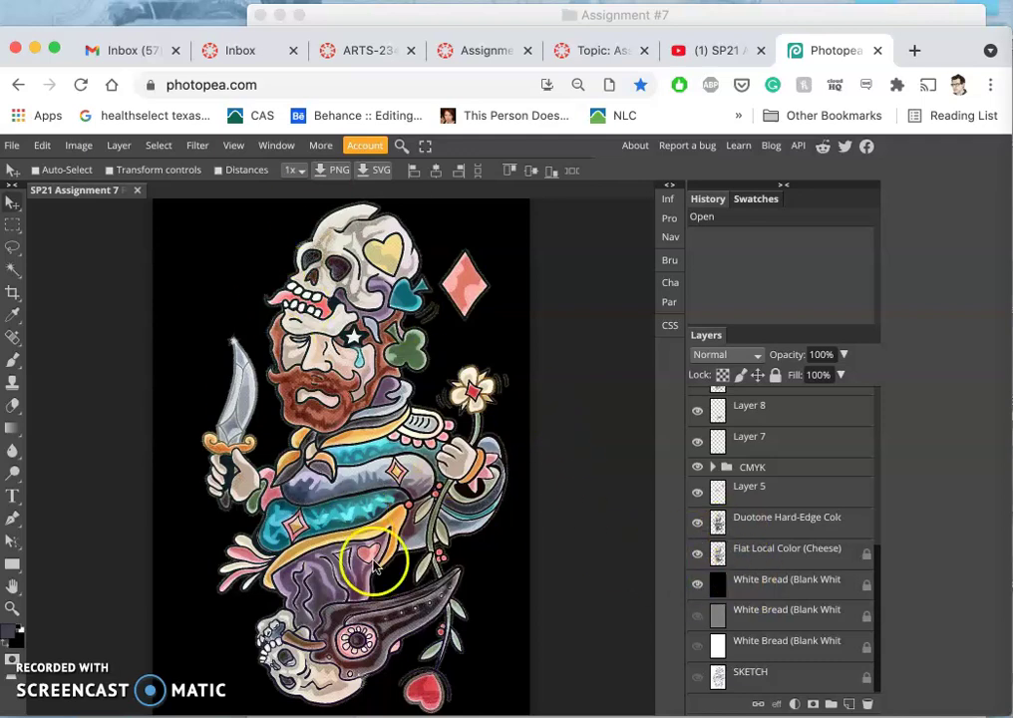
Hide the black background and leave the Flat Local Color (Cheese) layer fully unlocked.
left_click(718, 557)
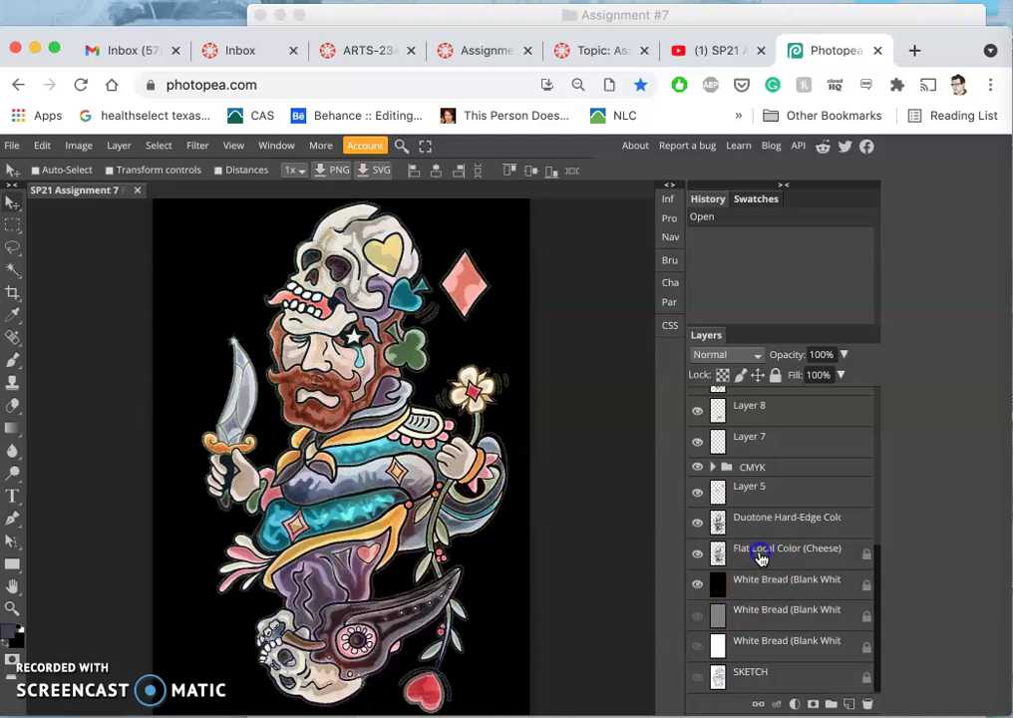
left_click(698, 586)
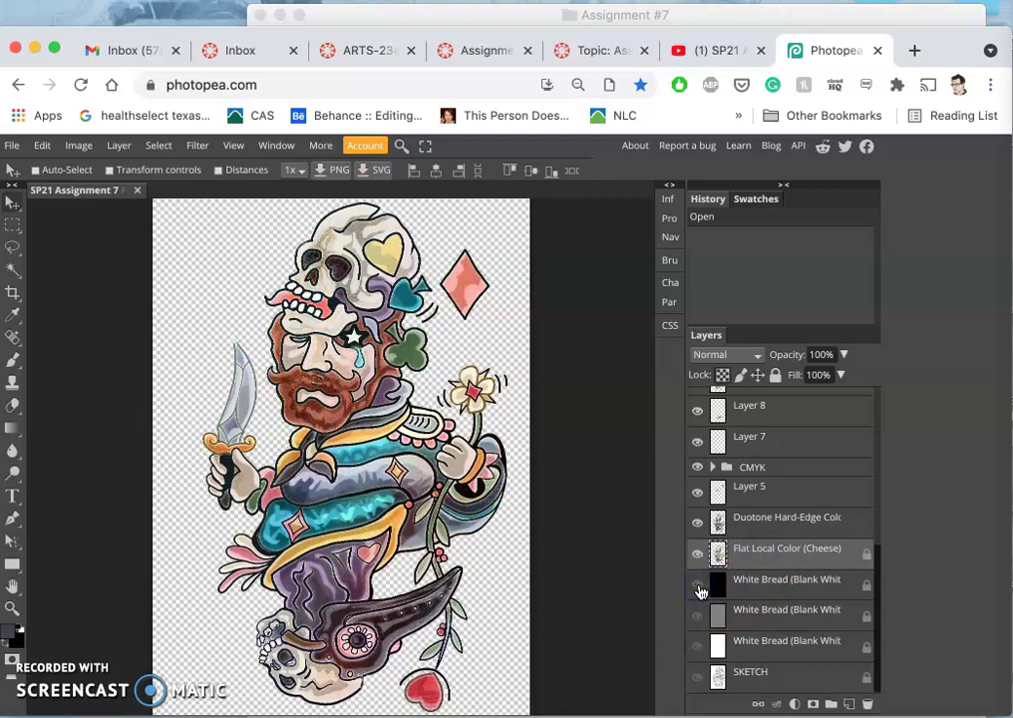
left_click(748, 582)
left_click(783, 564)
left_click(776, 374)
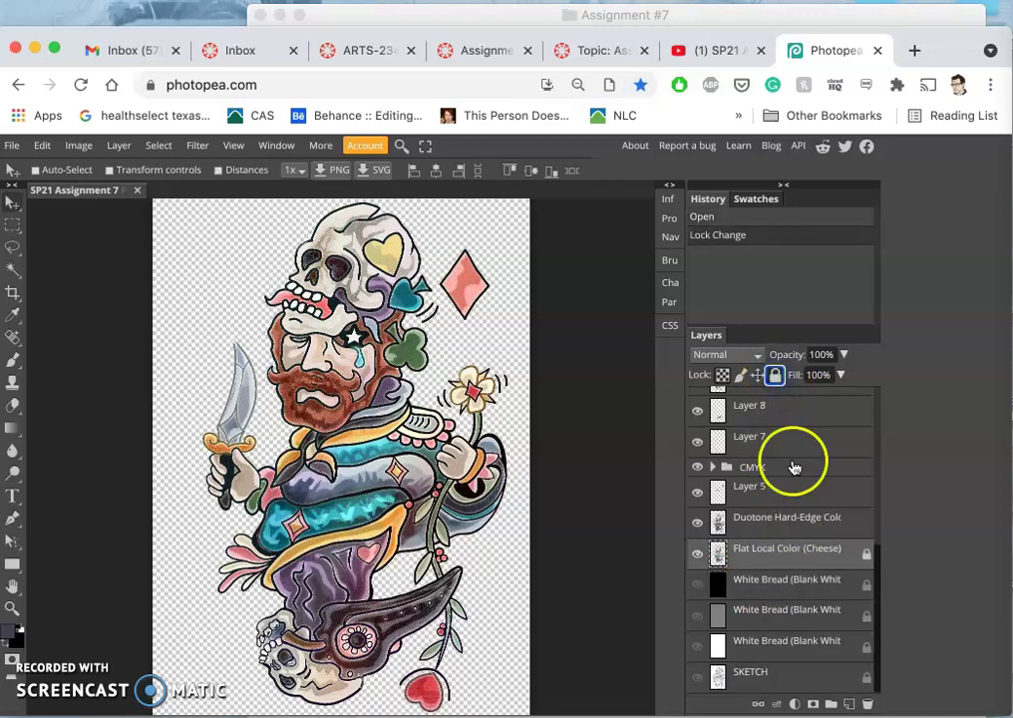
left_click(774, 375)
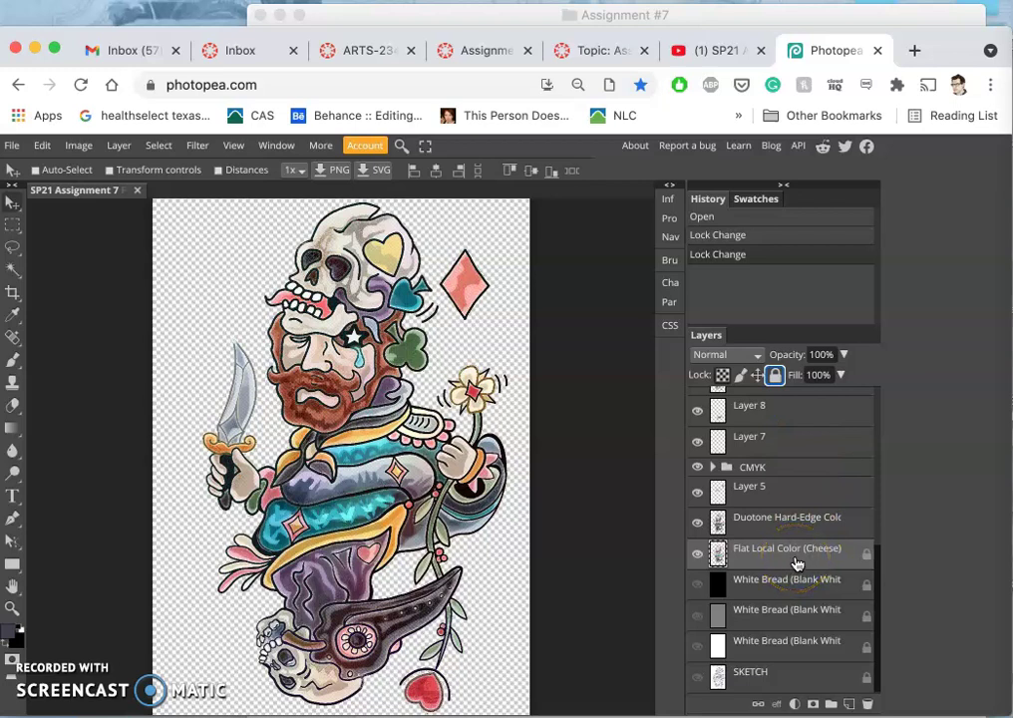
left_click(865, 555)
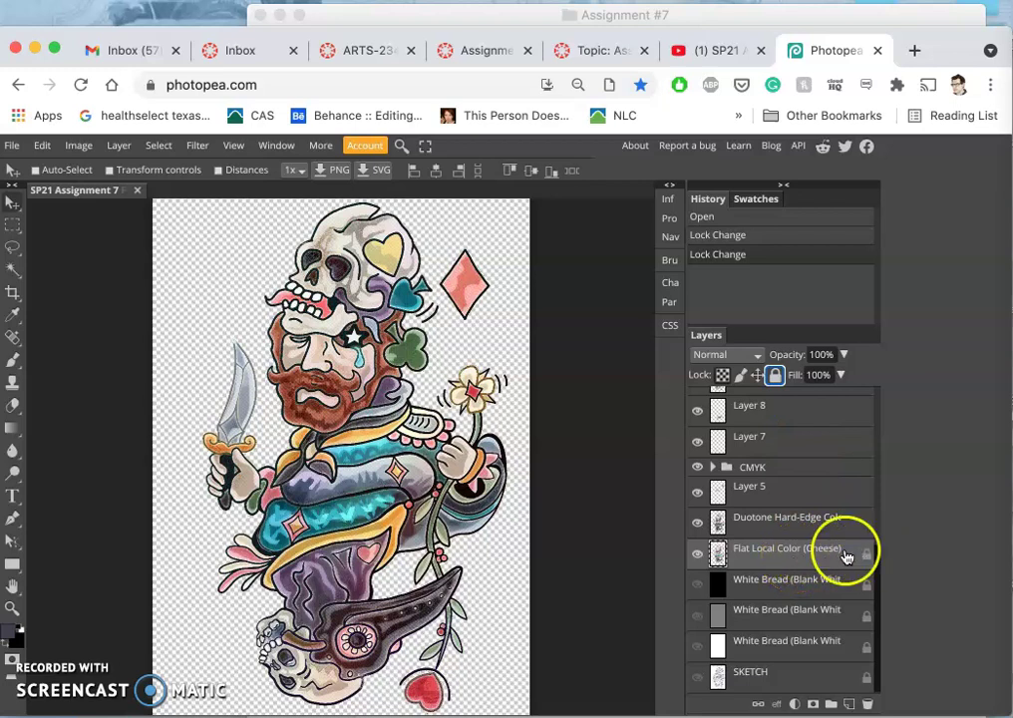
left_click(776, 376)
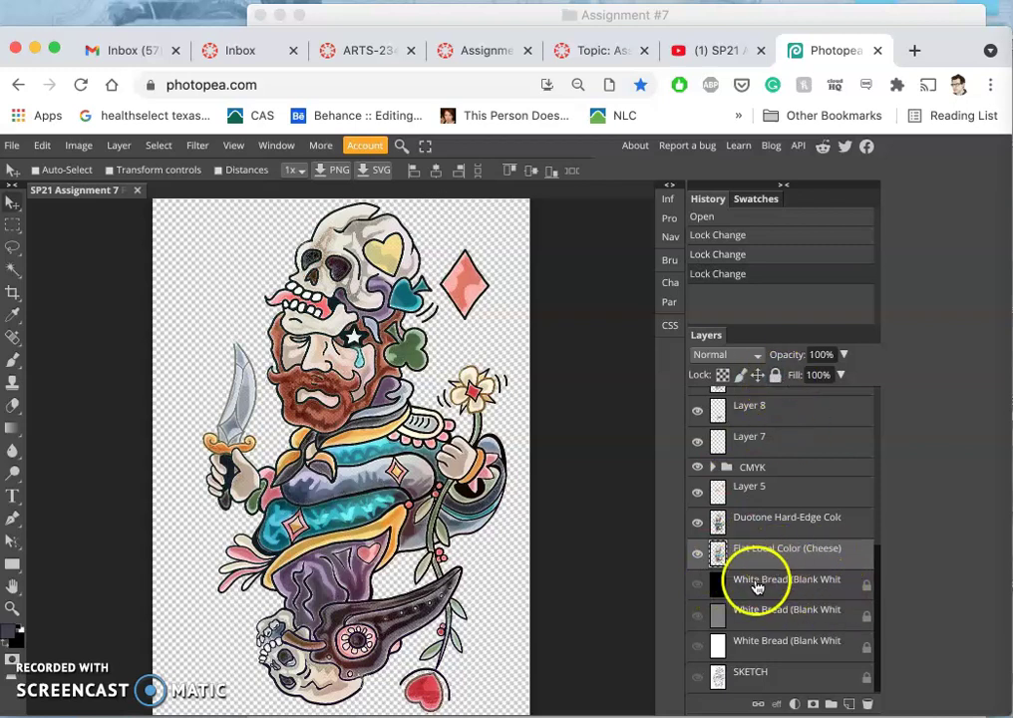
Delete the black and grey background layers and the SKETCH layer.
left_click(758, 587)
left_click_drag(722, 591, 785, 635)
key("Delete")
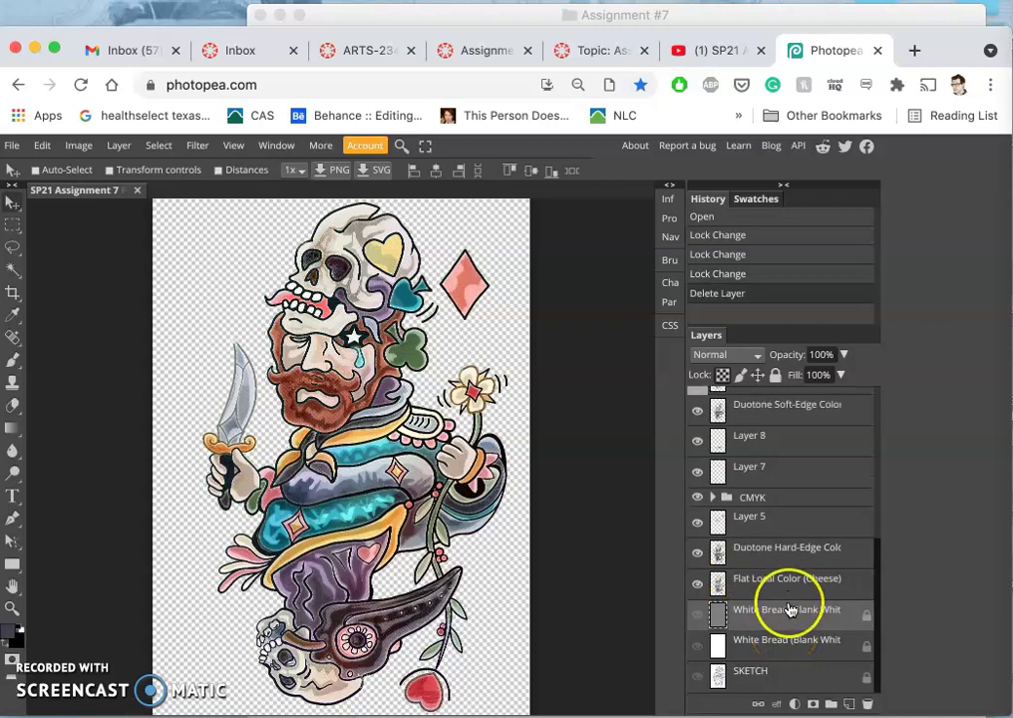
key("Delete")
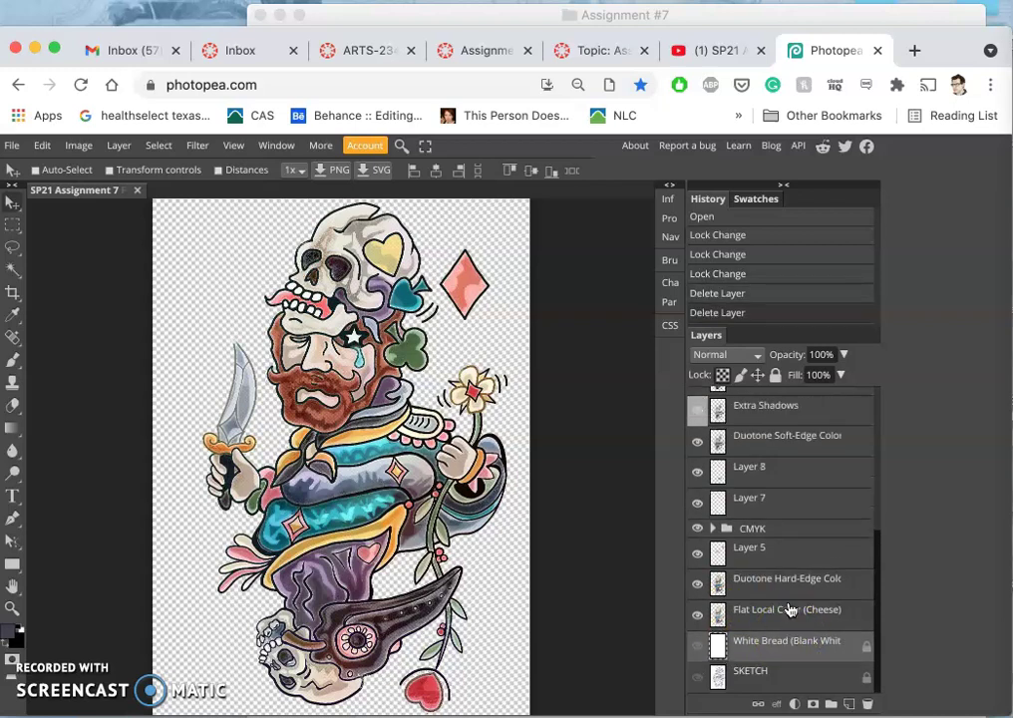
left_click(769, 666)
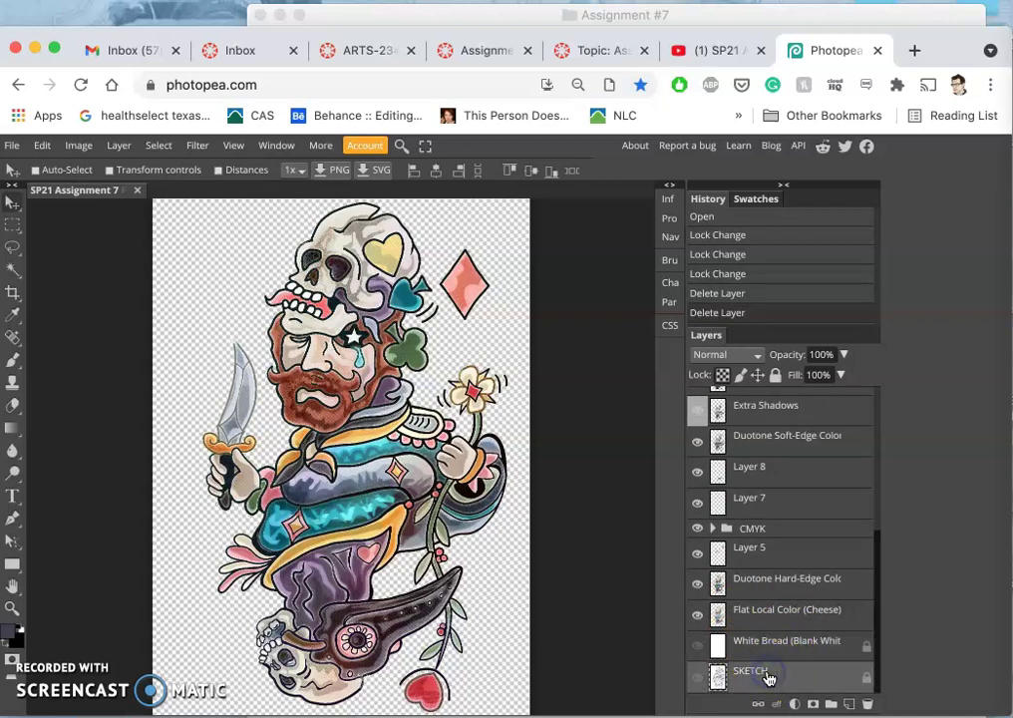
key("Delete")
Check the last white White Bread layer, then delete it.
left_click(769, 677)
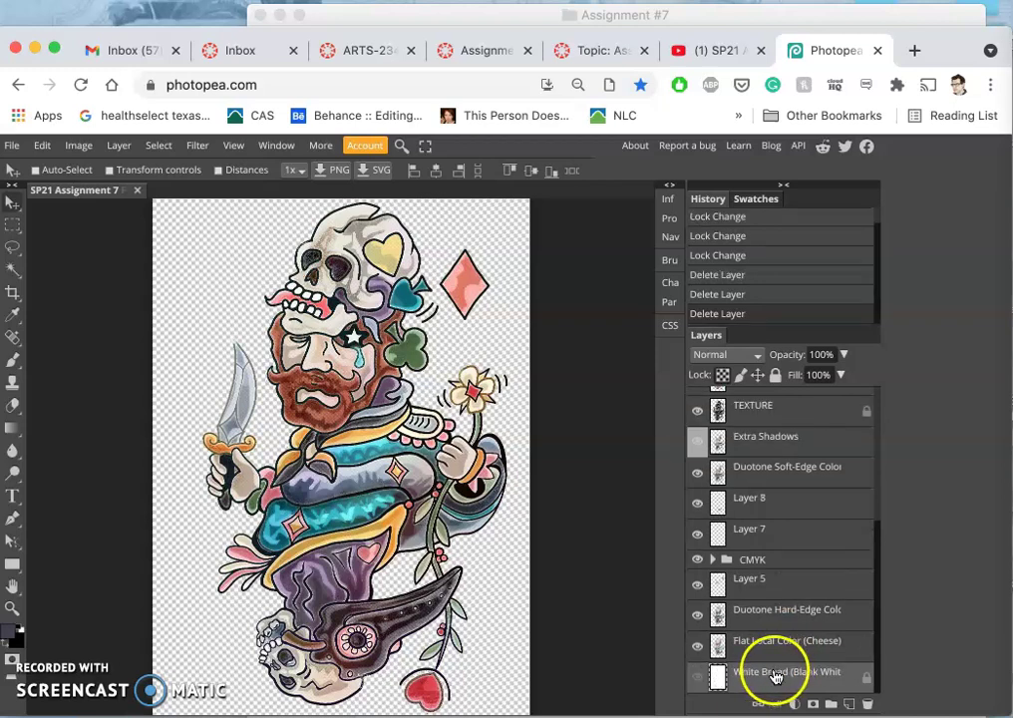
left_click(699, 679)
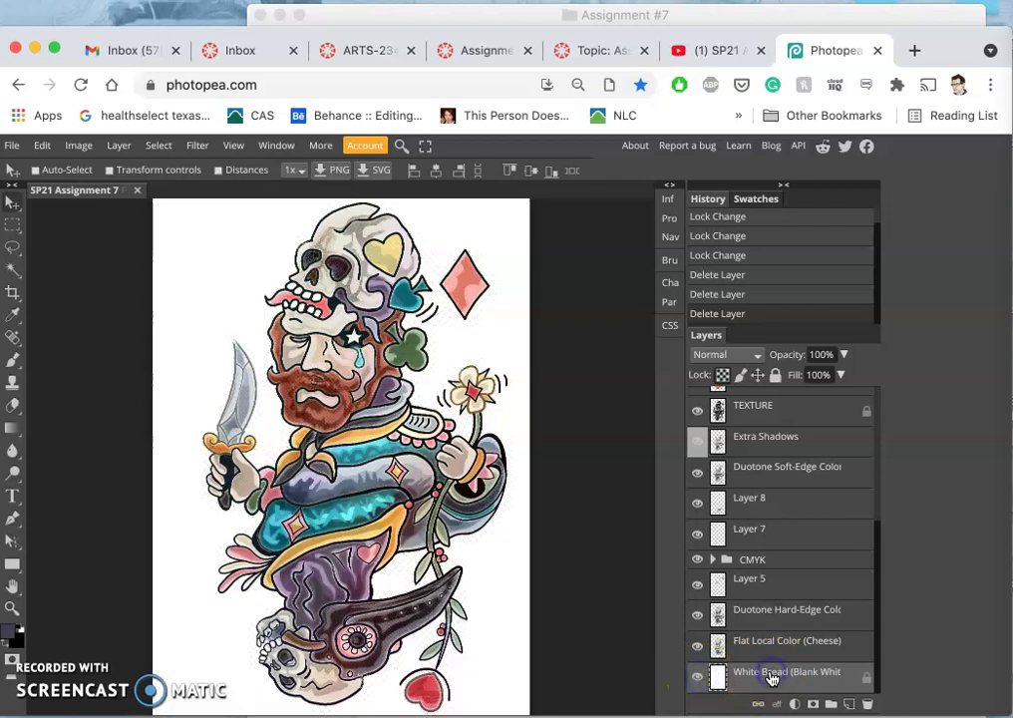
key("Delete")
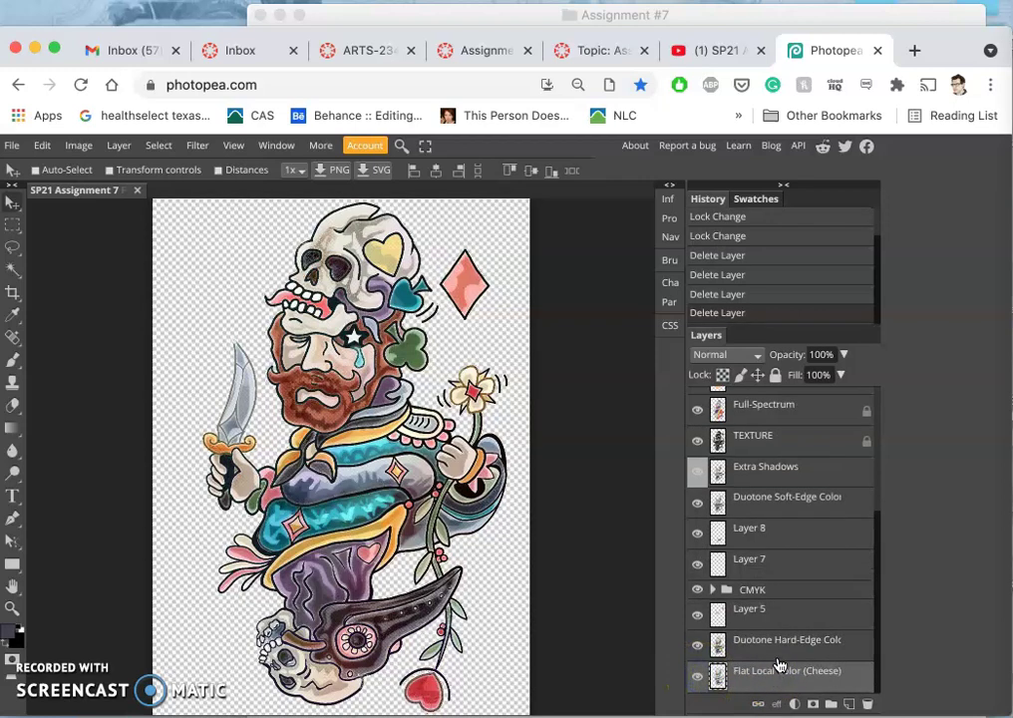
scroll(776, 501, "up", 5)
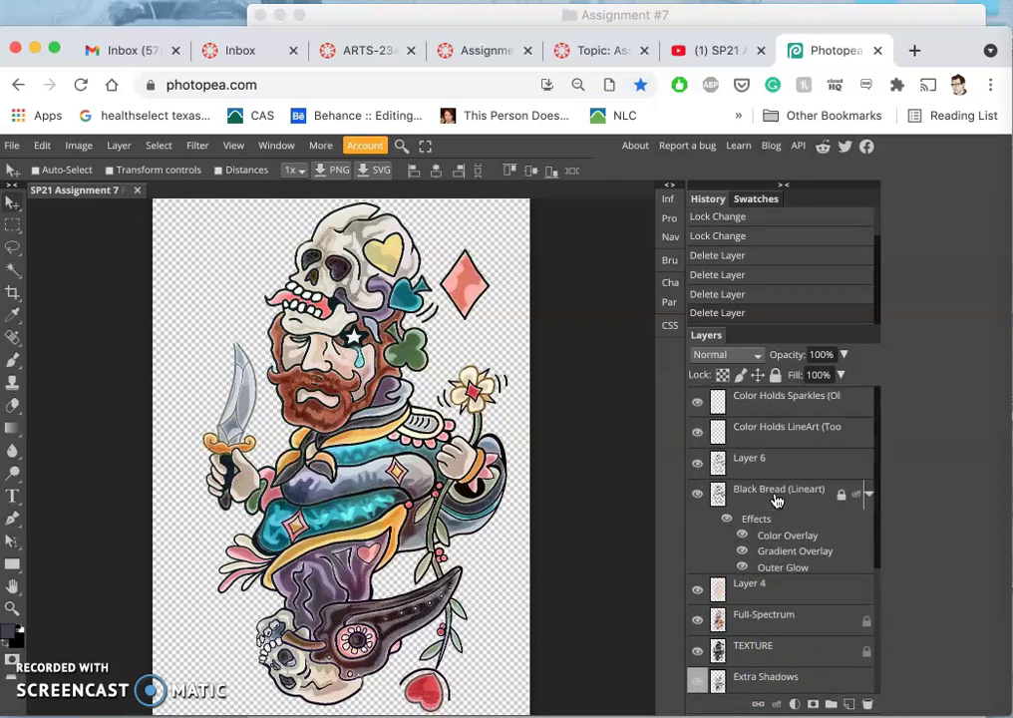
scroll(776, 502, "down", 5)
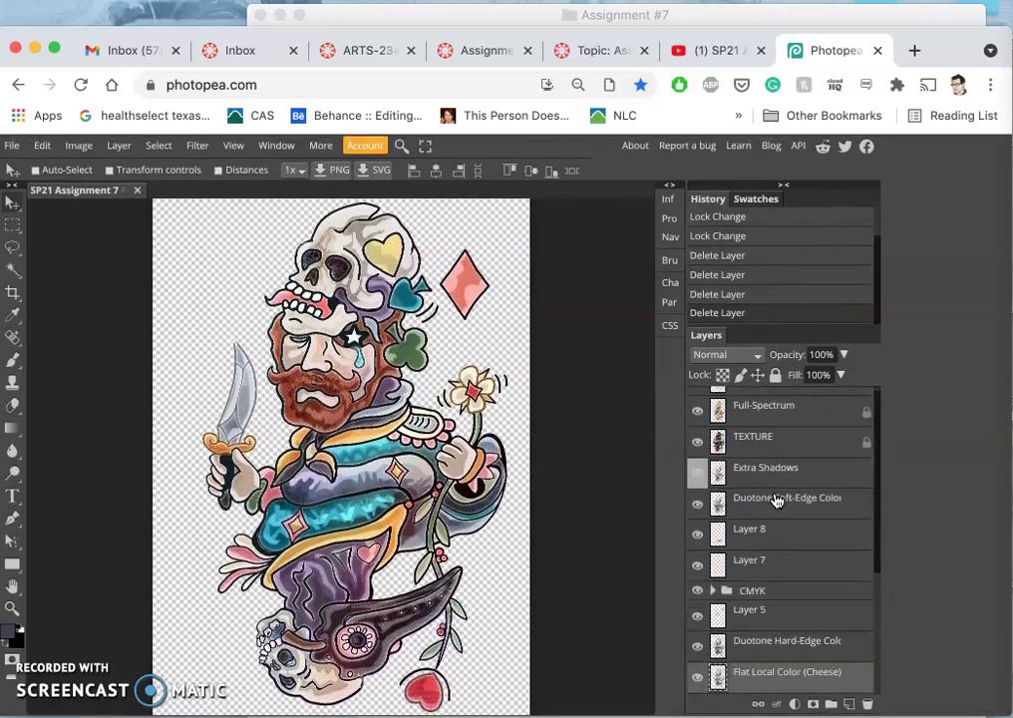
left_click(782, 581)
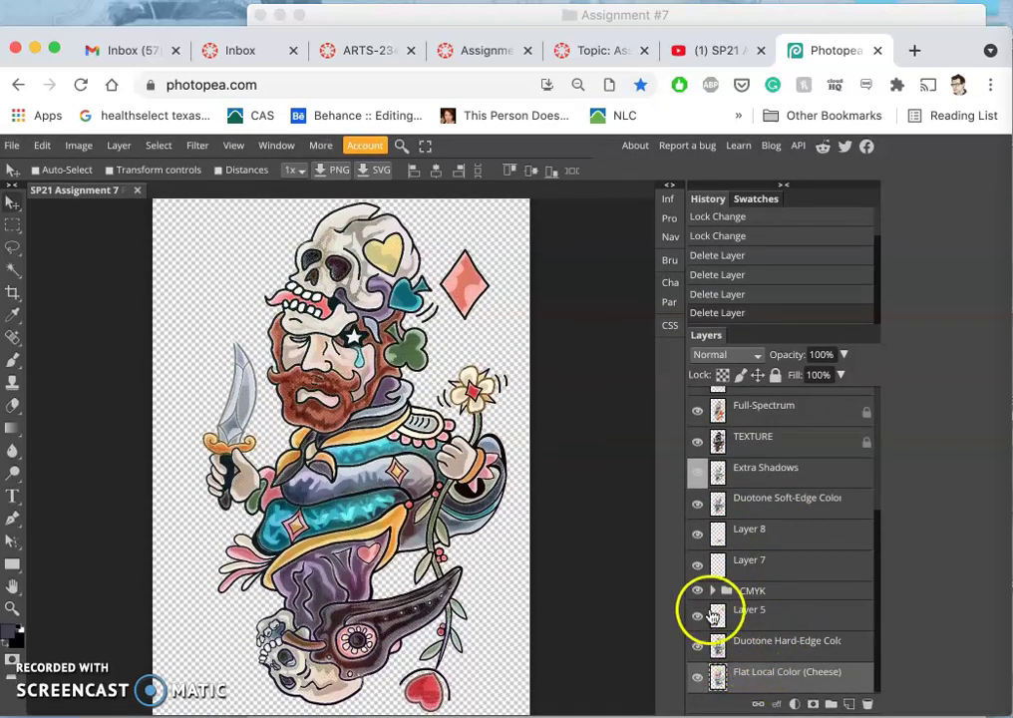
Hide the CMYK group.
left_click(768, 592)
scroll(357, 532, "up", 8)
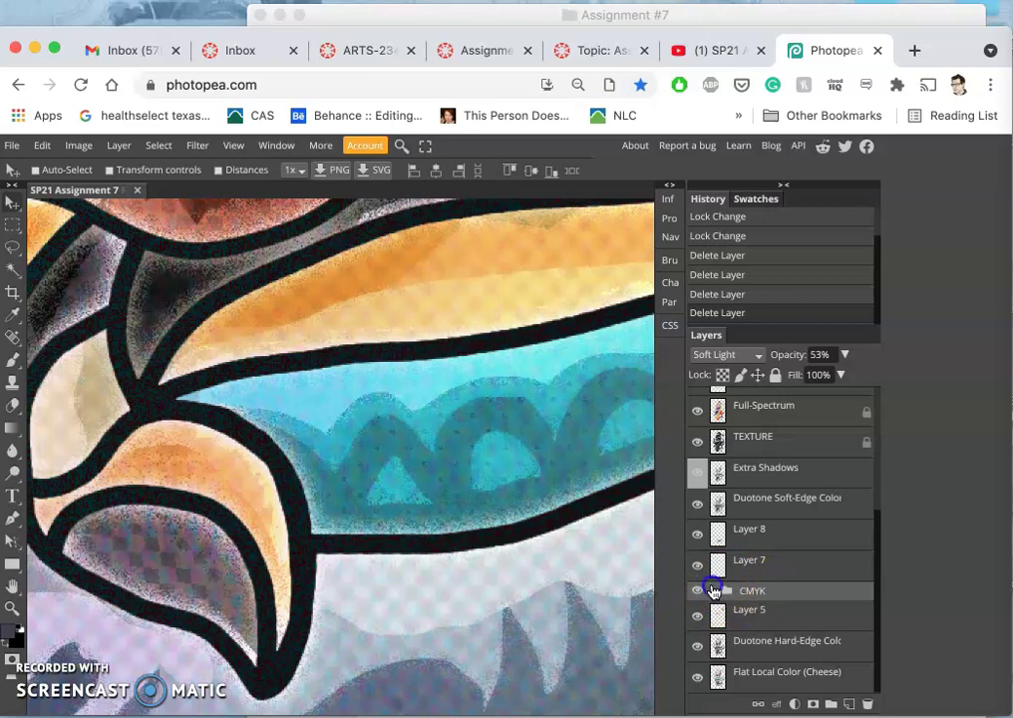
left_click(724, 591)
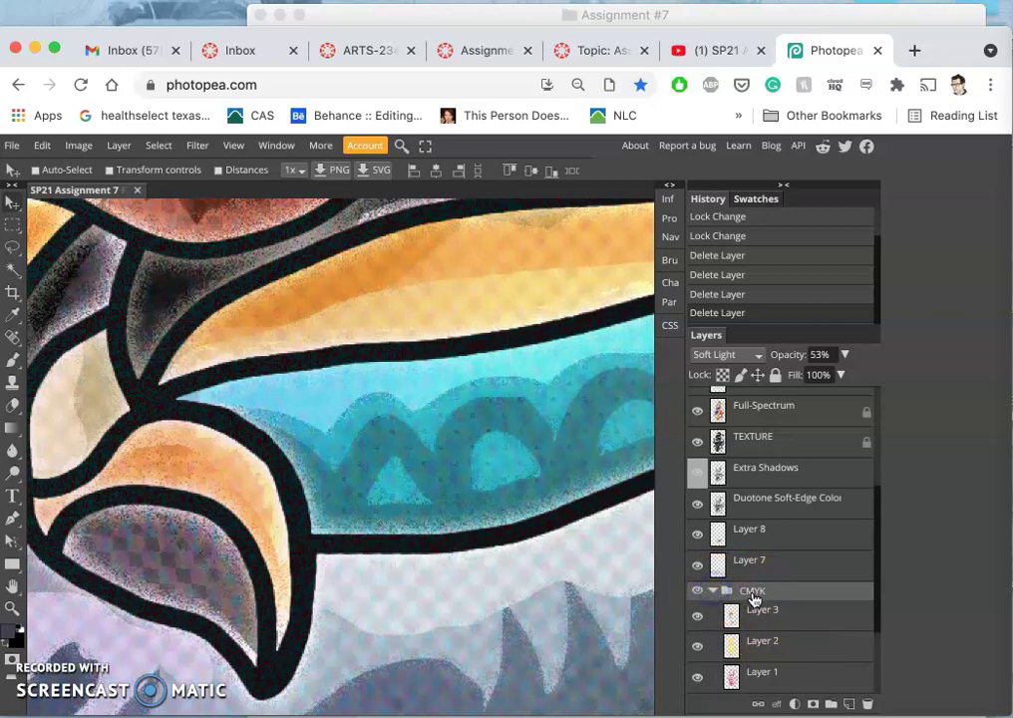
left_click(724, 592)
left_click(697, 590)
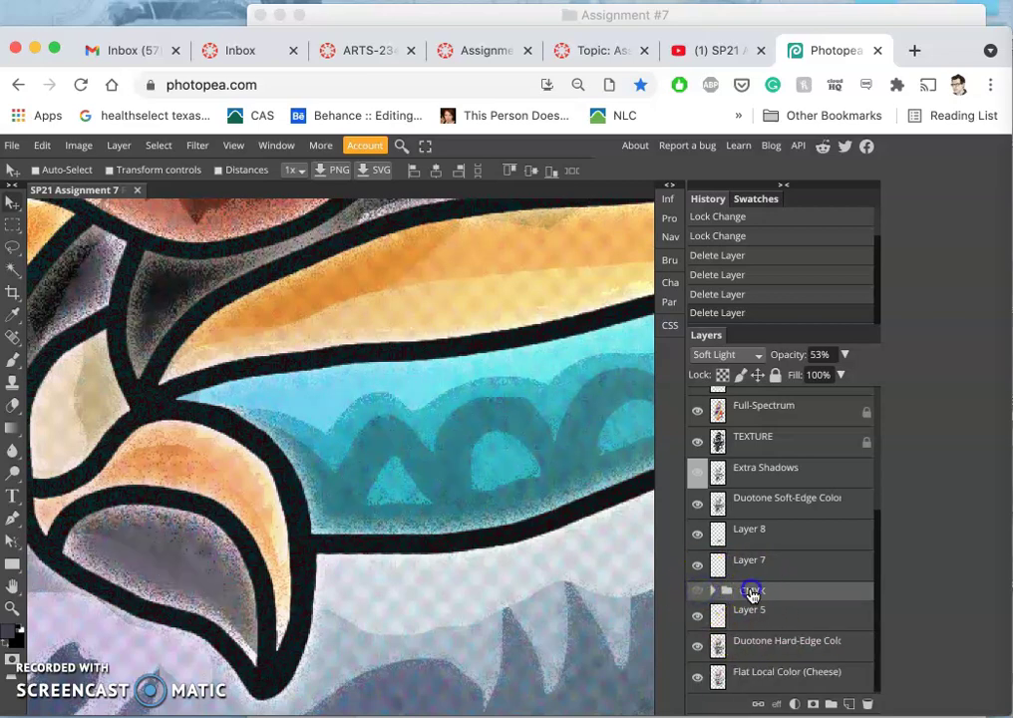
Merge the Color Holds Sparkles layer down into Color Holds LineArt.
scroll(796, 534, "up", 4)
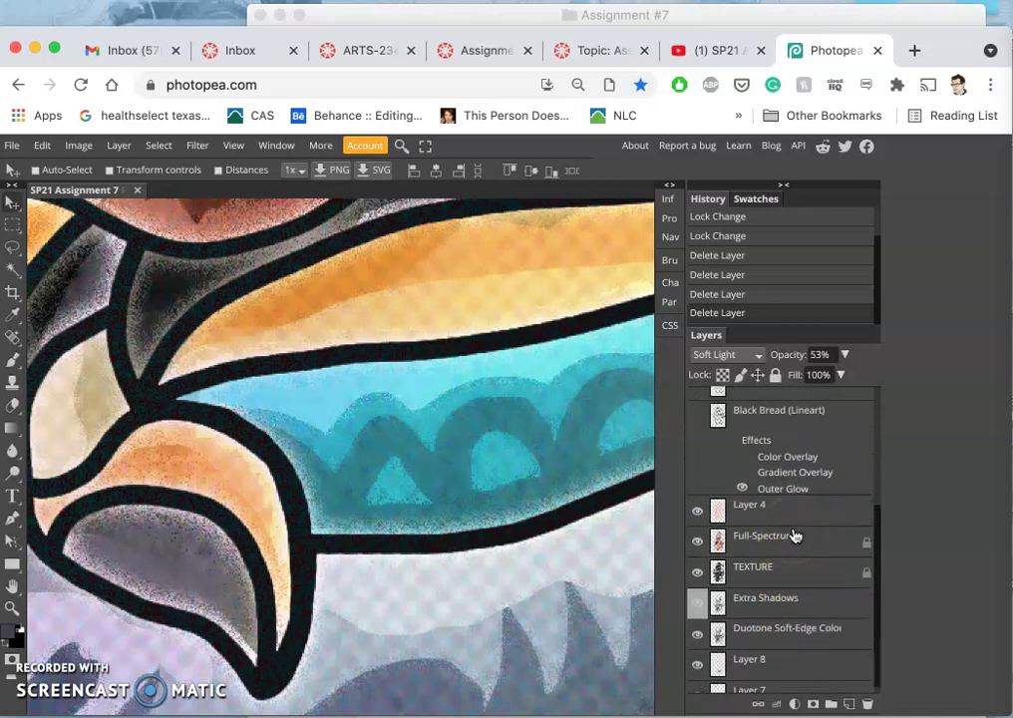
left_click(778, 405)
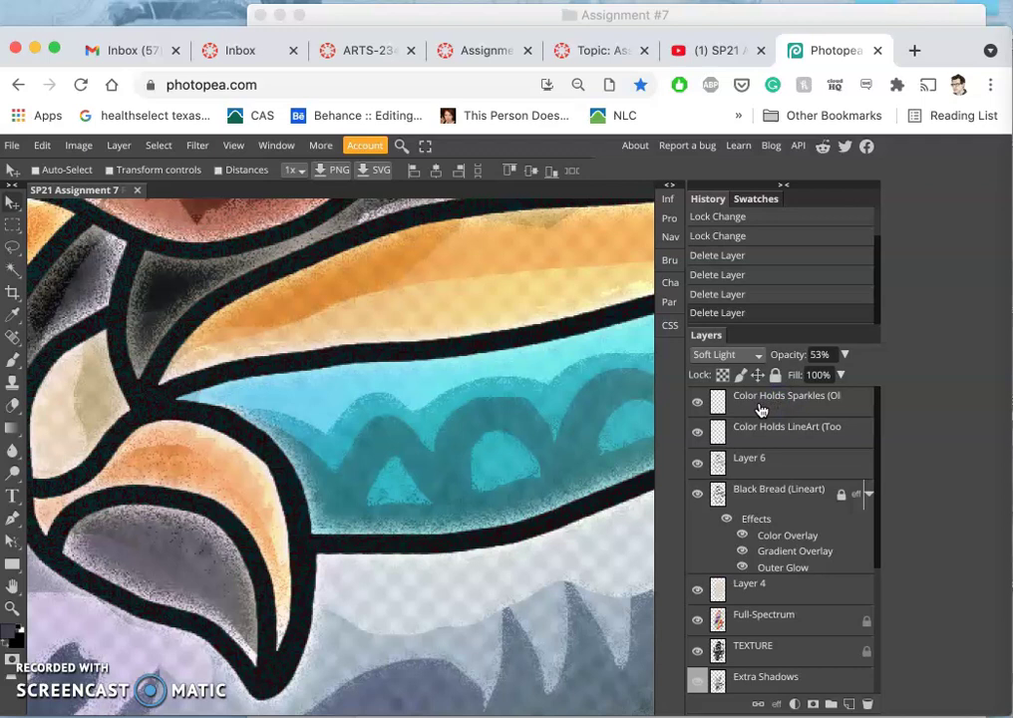
left_click(759, 409)
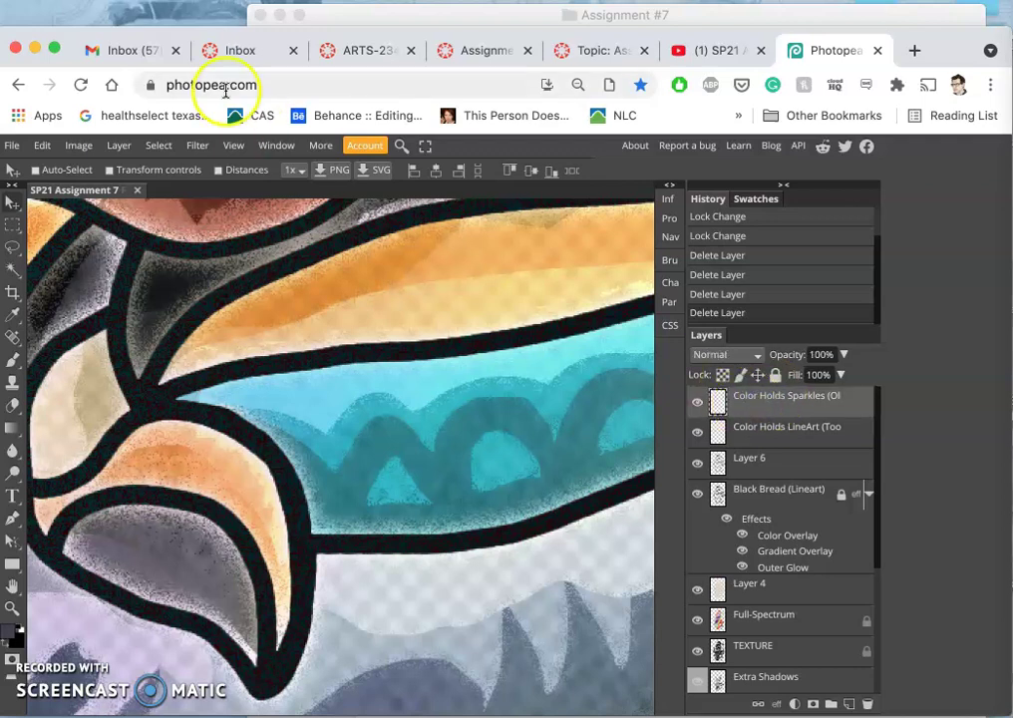
left_click(118, 146)
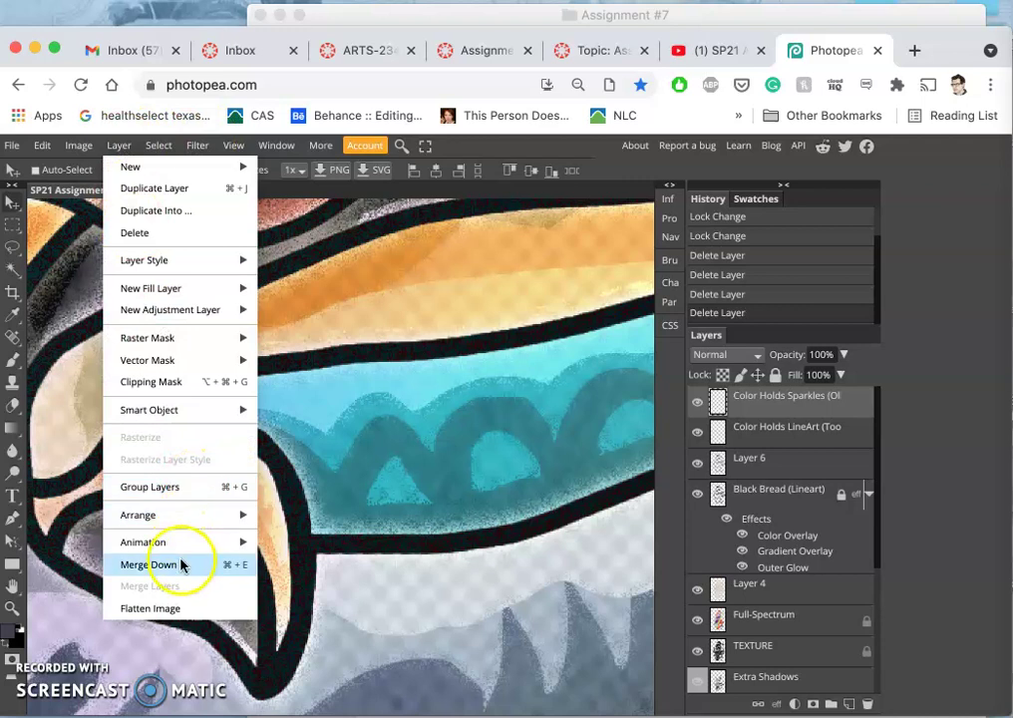
left_click(217, 565)
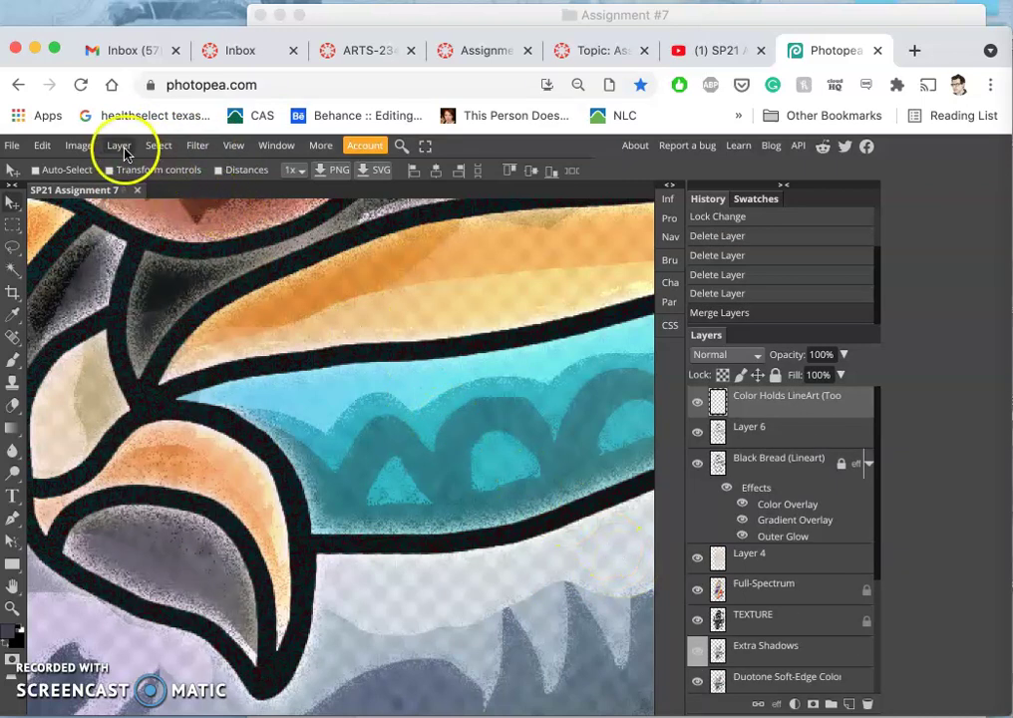
Move the CMYK group up the stack above Extra Shadows.
scroll(803, 493, "down", 4)
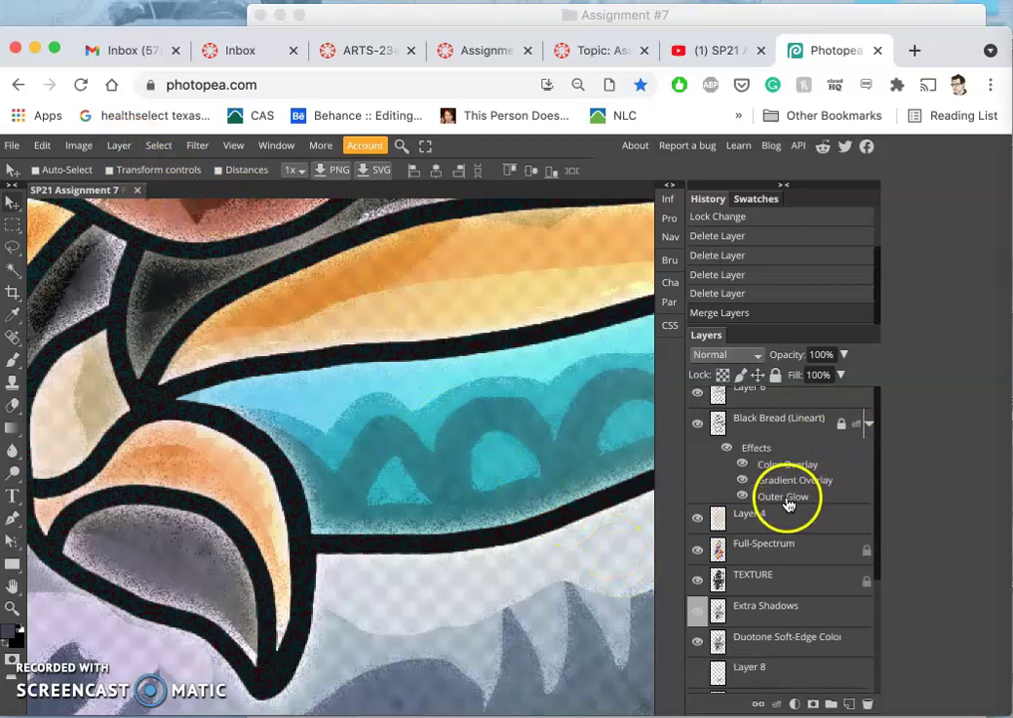
left_click(768, 593)
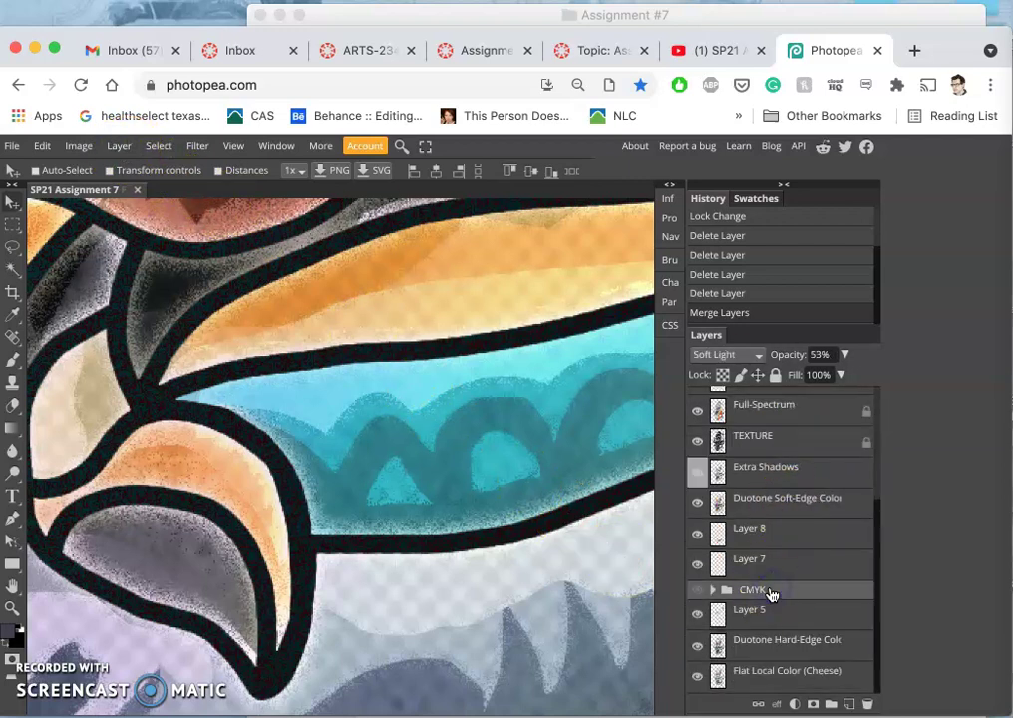
key("super+bracketright")
key("super+bracketright")
key("super+bracketright")
key("super+bracketright")
key("super+bracketright")
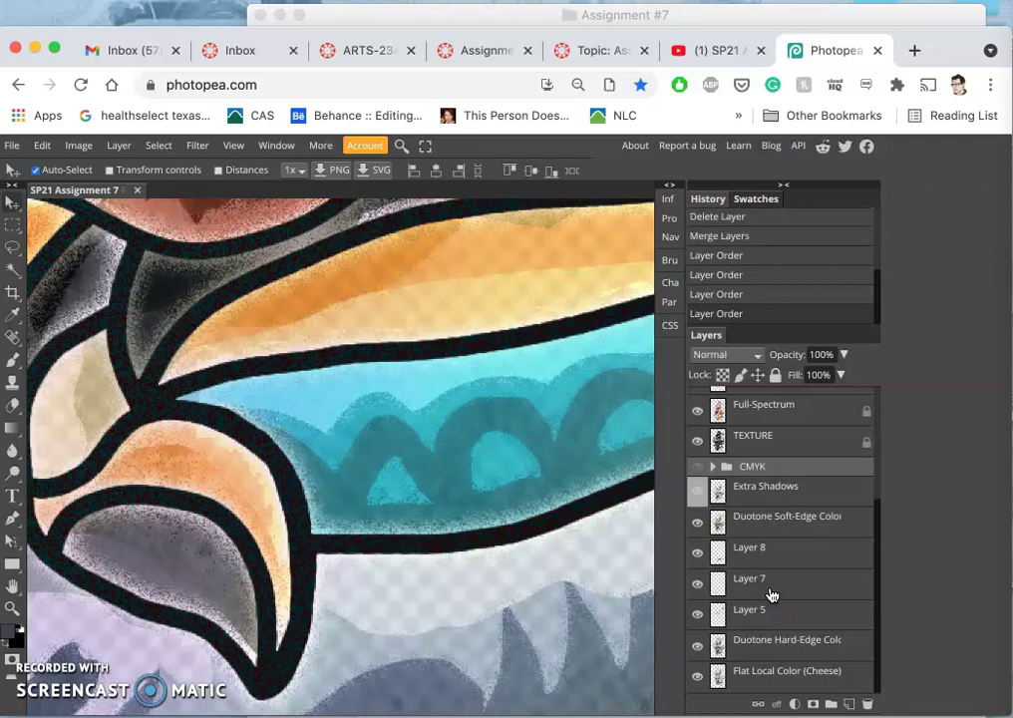
Raise CMYK to the top and select Color Holds LineArt through Flat Local Color (Cheese).
key("super+bracketright")
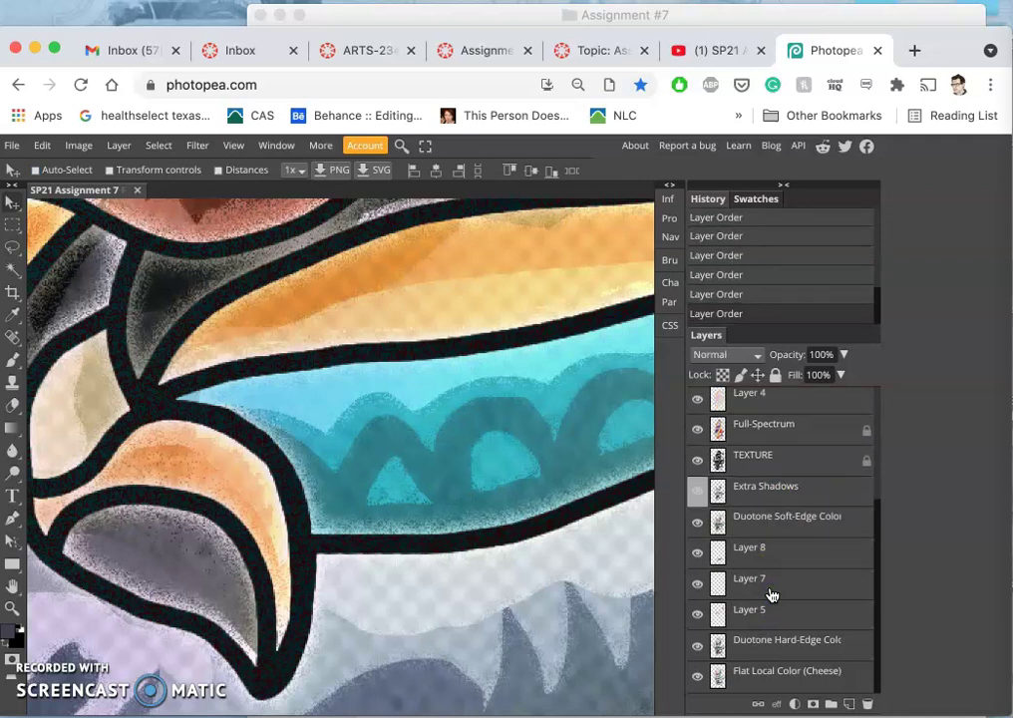
scroll(768, 592, "up", 3)
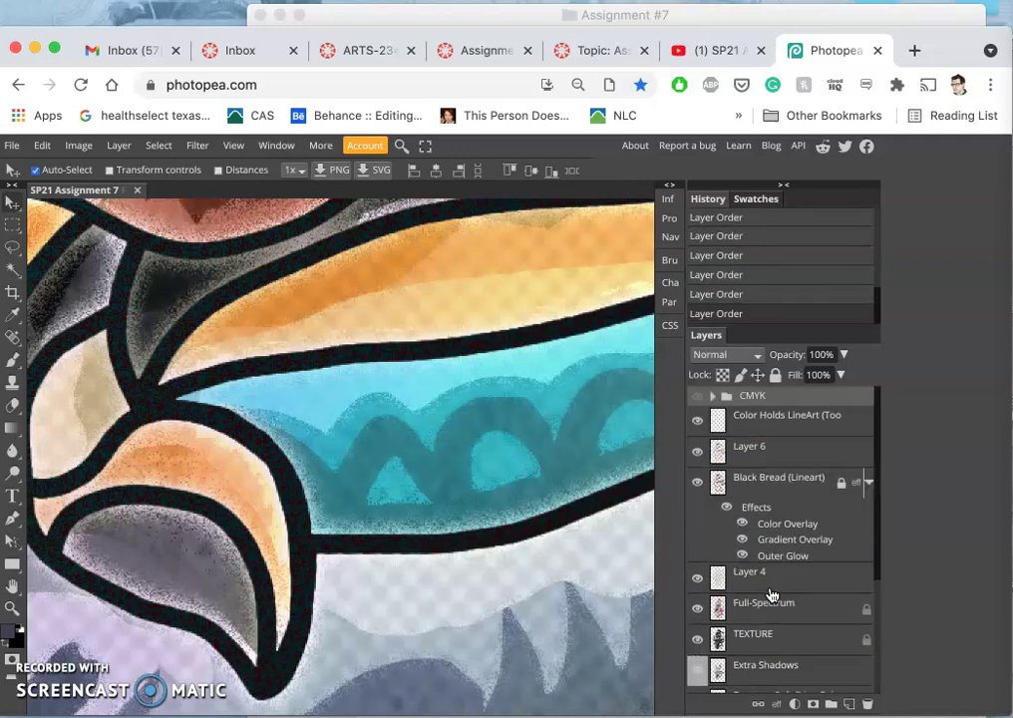
left_click(753, 423)
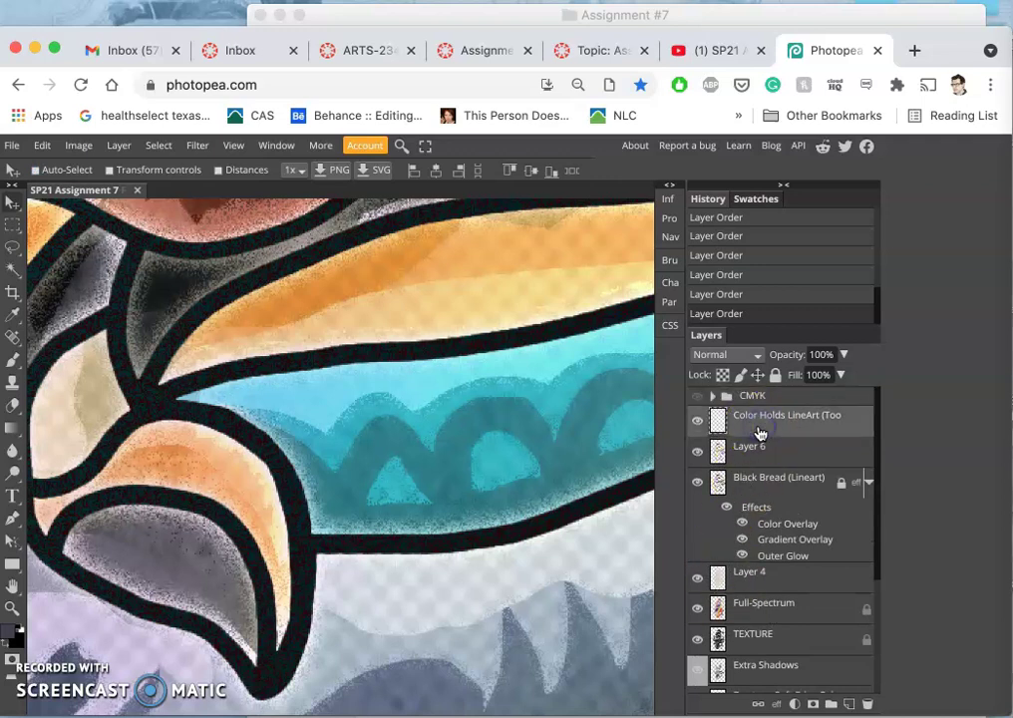
left_click_drag(757, 438, 753, 681)
left_click(753, 681, "shift")
Merge the selected layers into one and fit the whole image in the window.
scroll(788, 528, "up", 4)
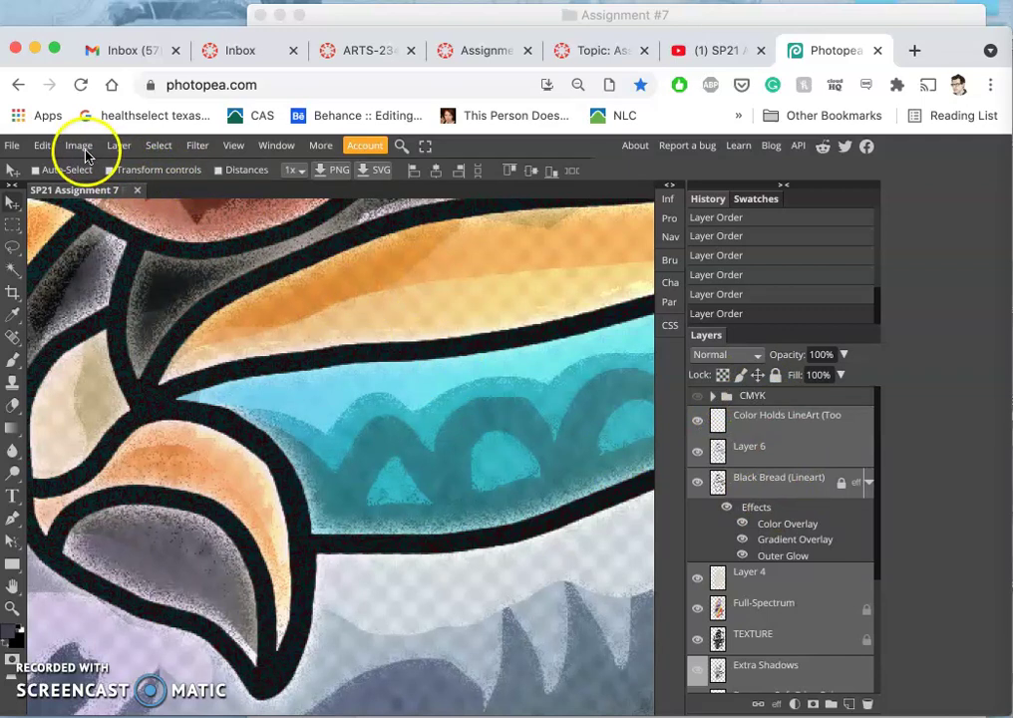
left_click(120, 147)
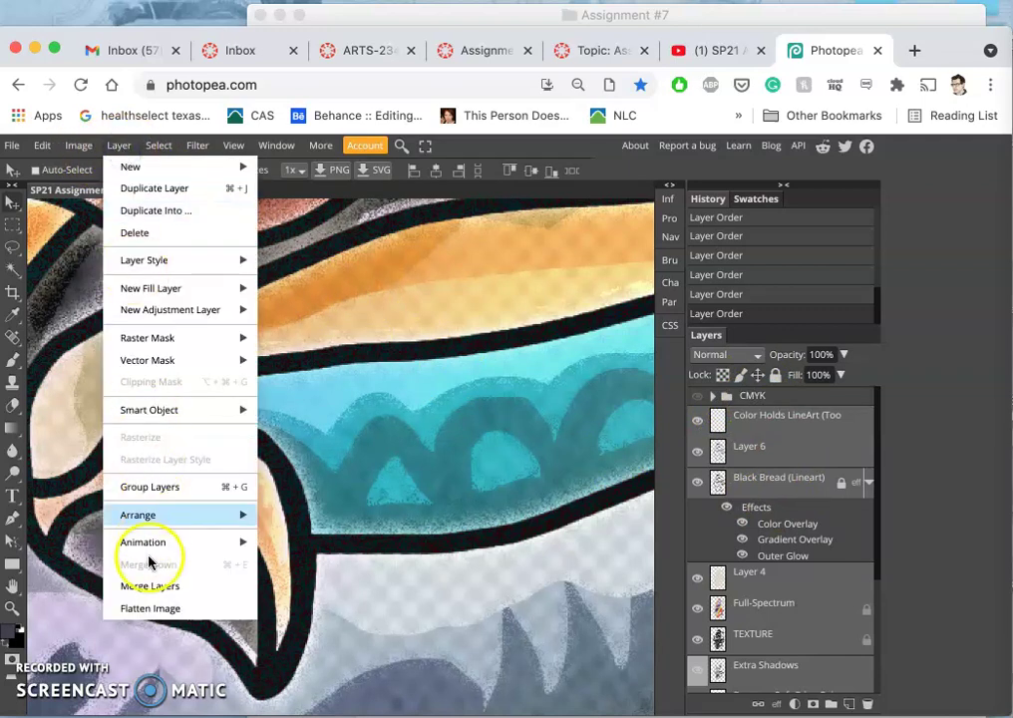
left_click(159, 585)
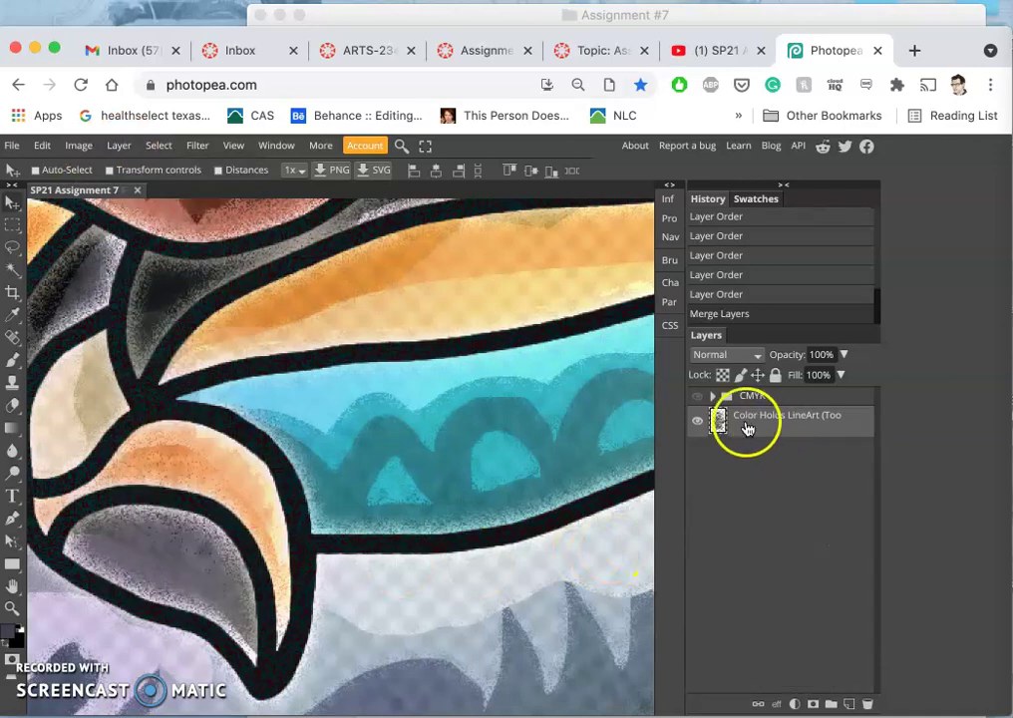
double_click(698, 427)
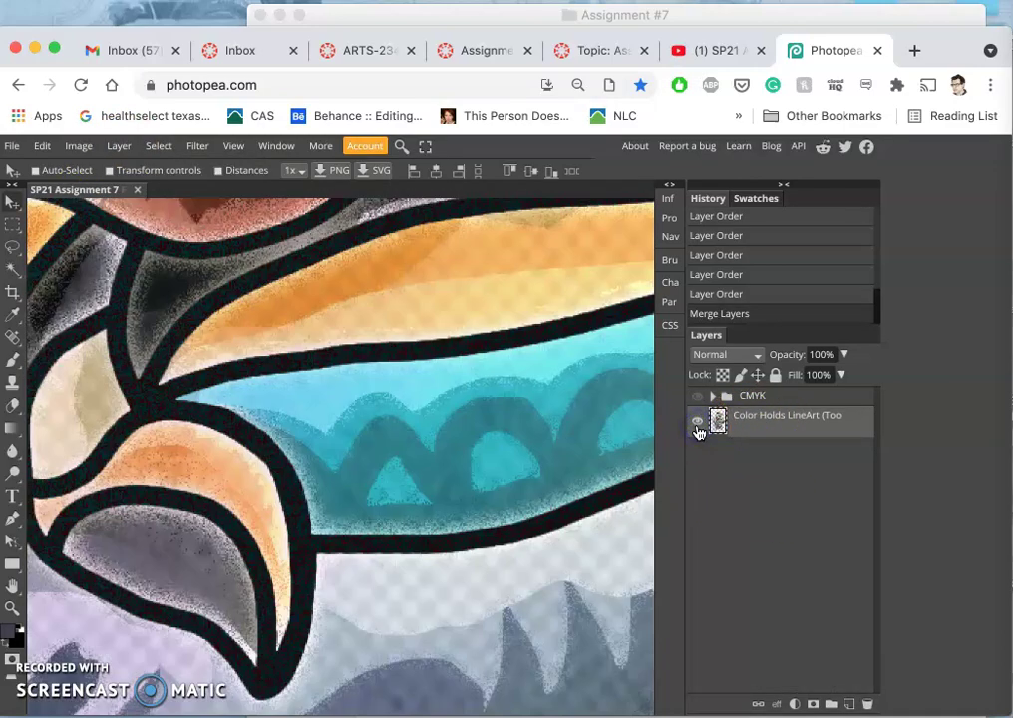
key("super+0")
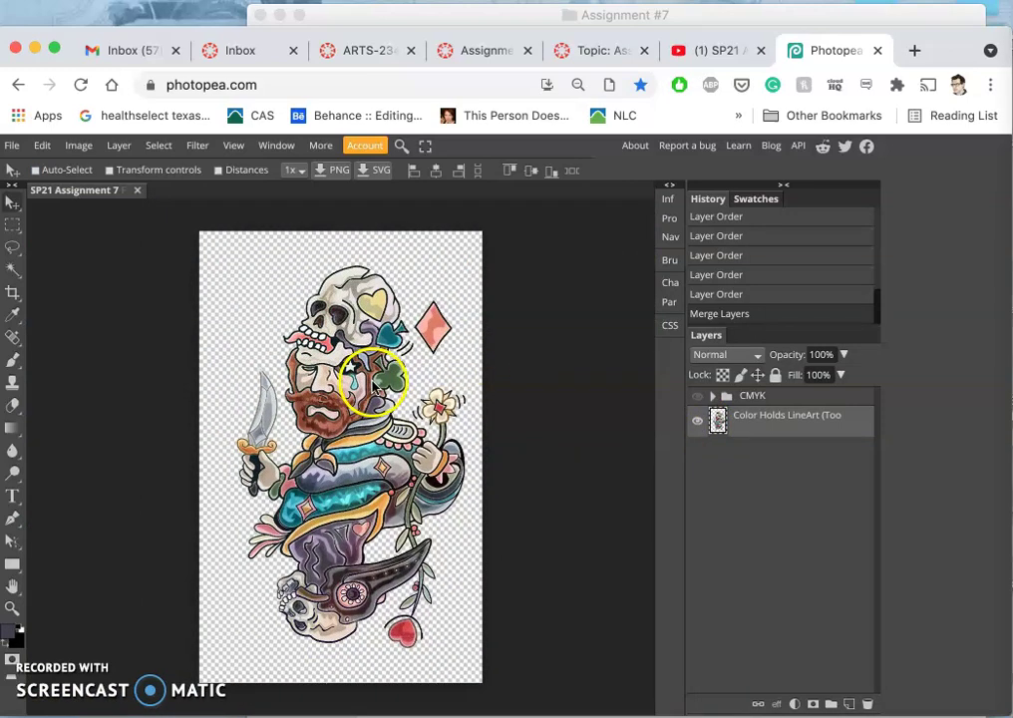
Go from Assignment #7 back to SP21 DIGITAL ART I and open Assignment #8.
left_click(783, 426)
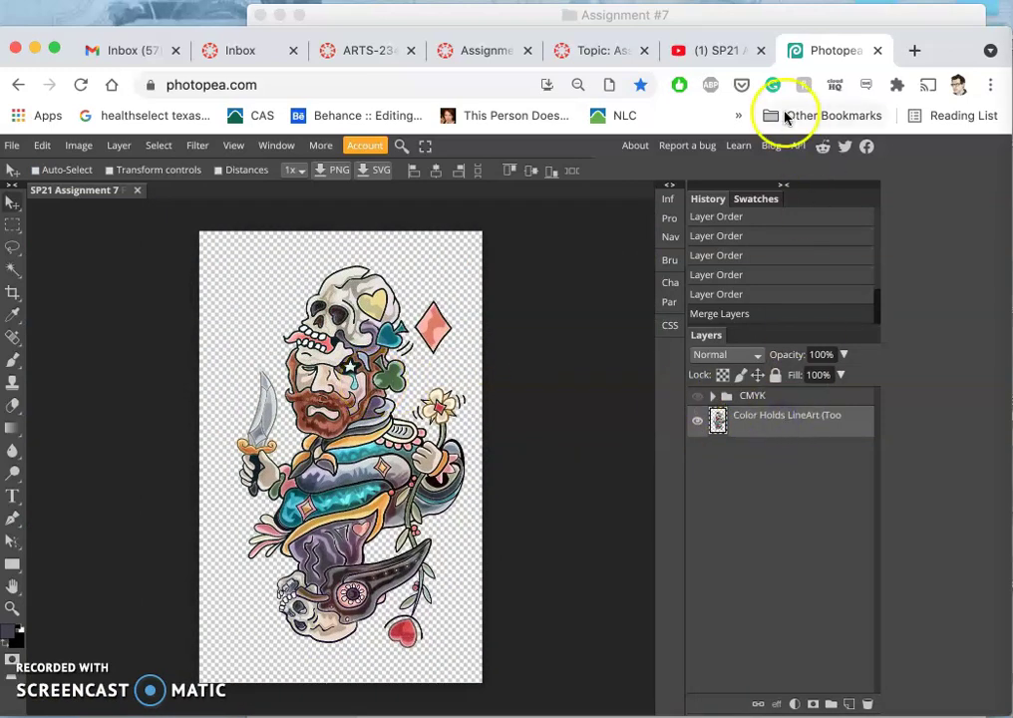
left_click(728, 18)
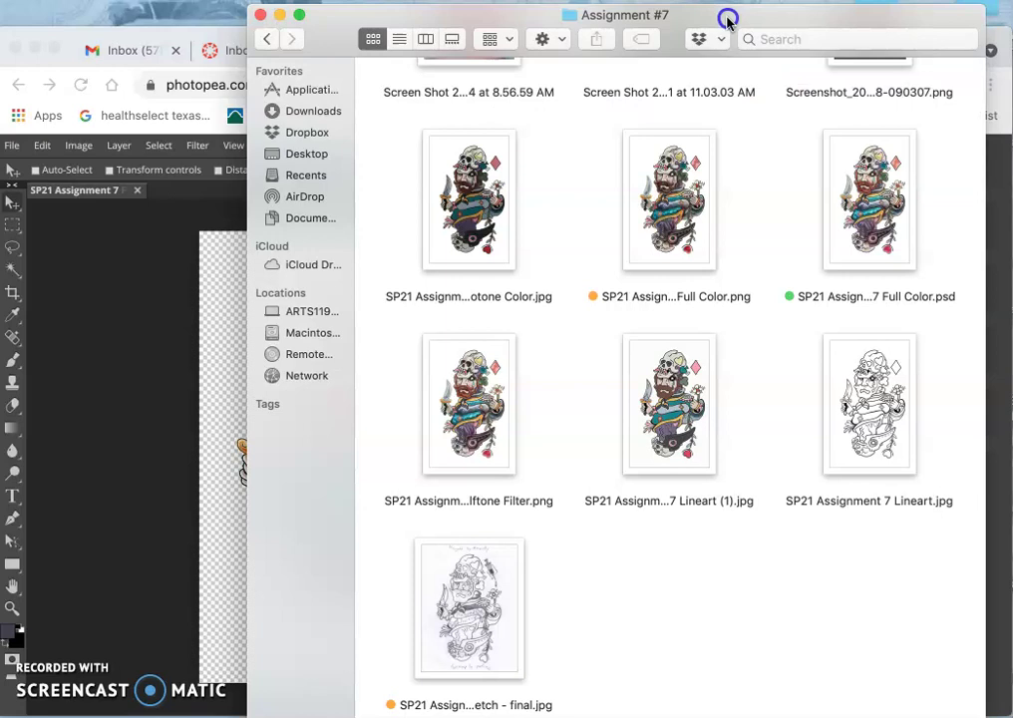
left_click(266, 38)
scroll(687, 463, "down", 2)
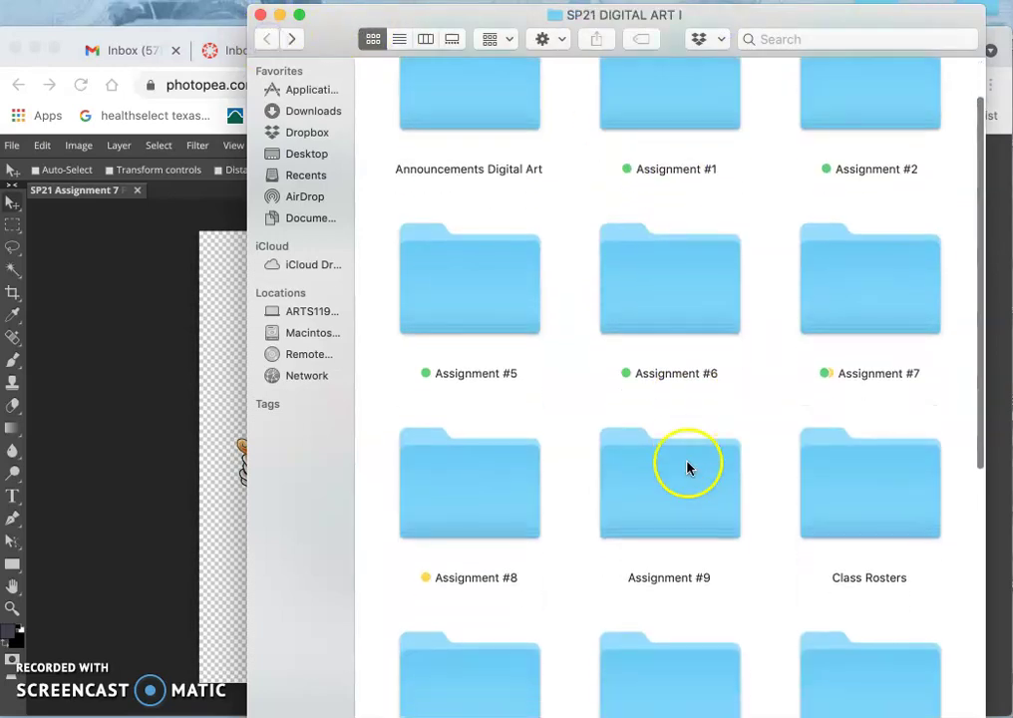
double_click(523, 486)
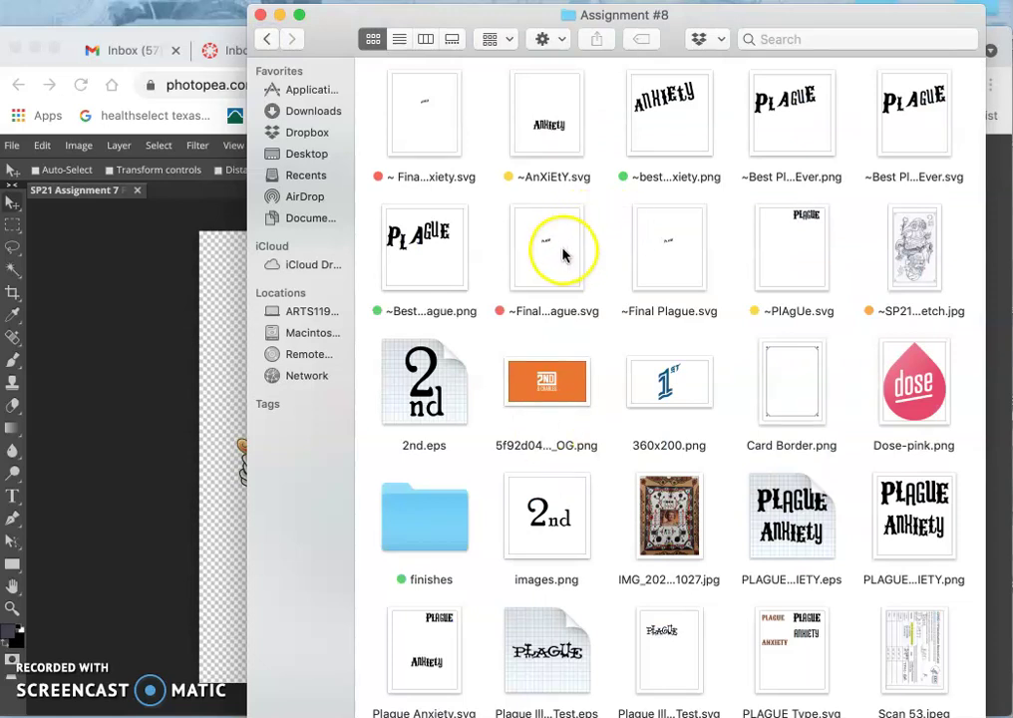
Place the final Plague SVG into the poster and enlarge it to about 781%.
left_click_drag(562, 247, 236, 431)
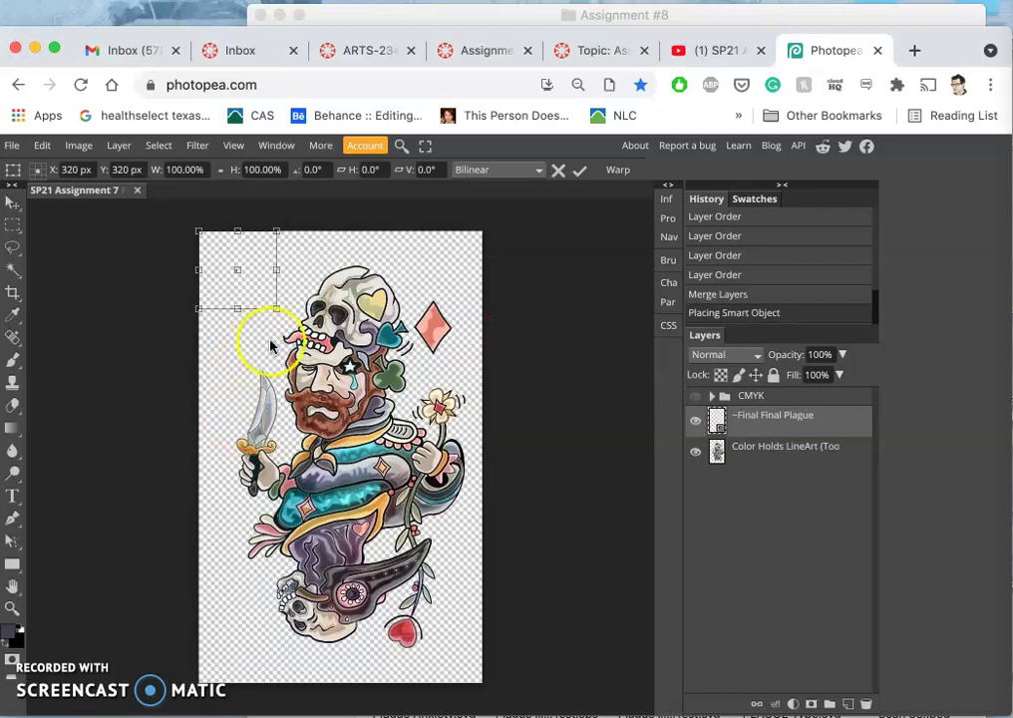
left_click_drag(276, 309, 518, 597)
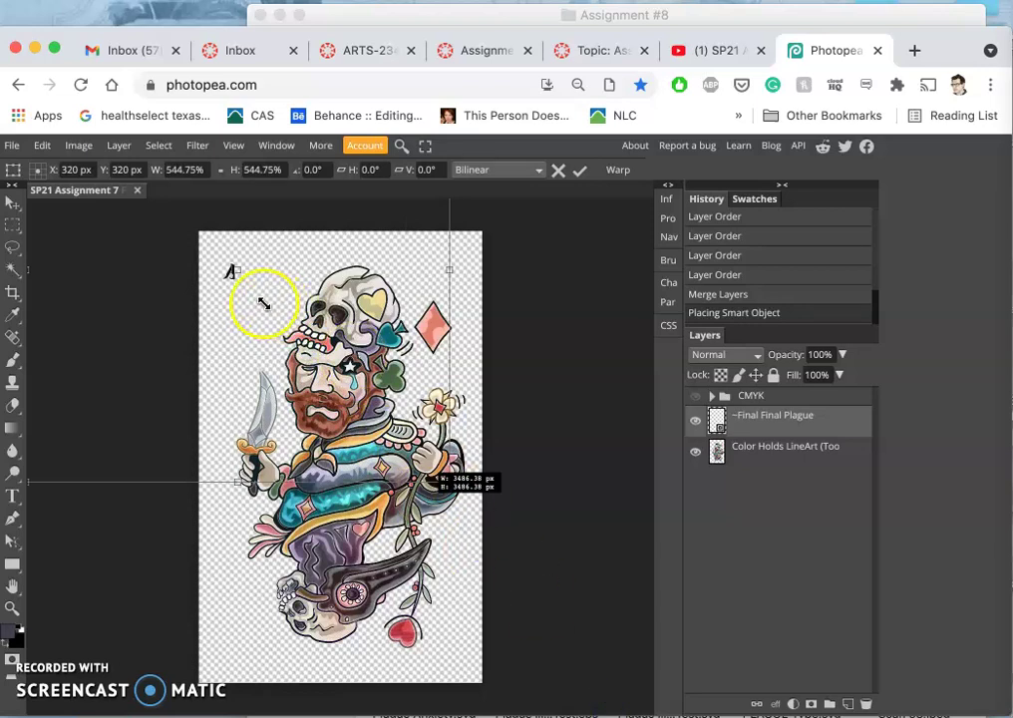
mouse_move(303, 355)
left_mouse_down()
mouse_move(336, 381)
mouse_move(268, 299)
left_mouse_up()
scroll(286, 336, "up", 5)
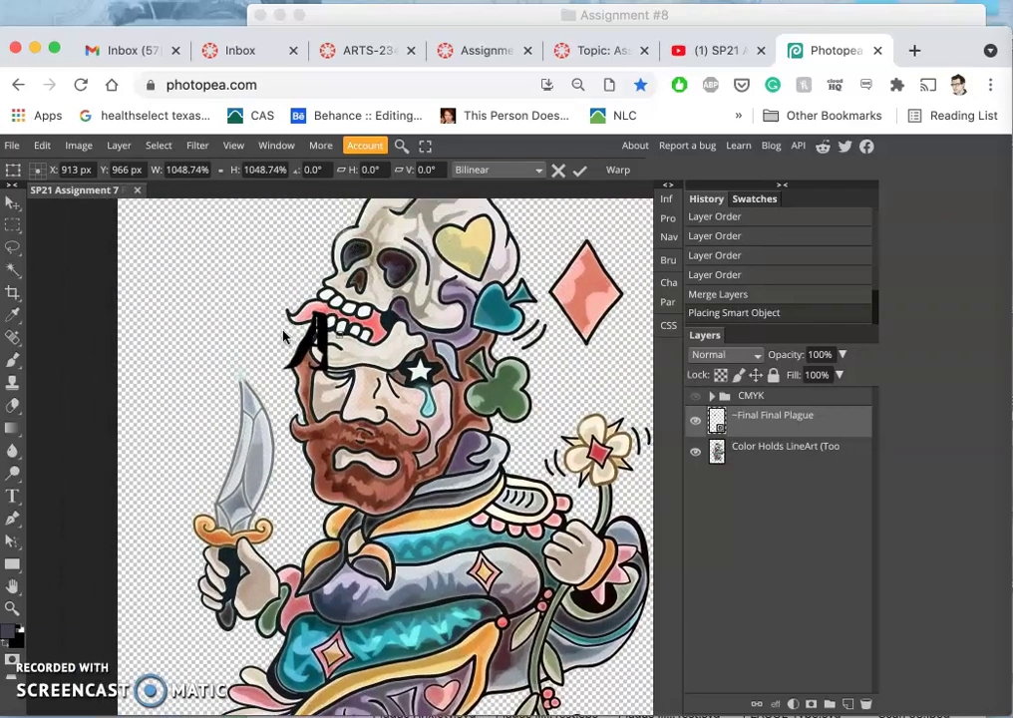
scroll(284, 336, "up", 3)
scroll(282, 336, "up", 5)
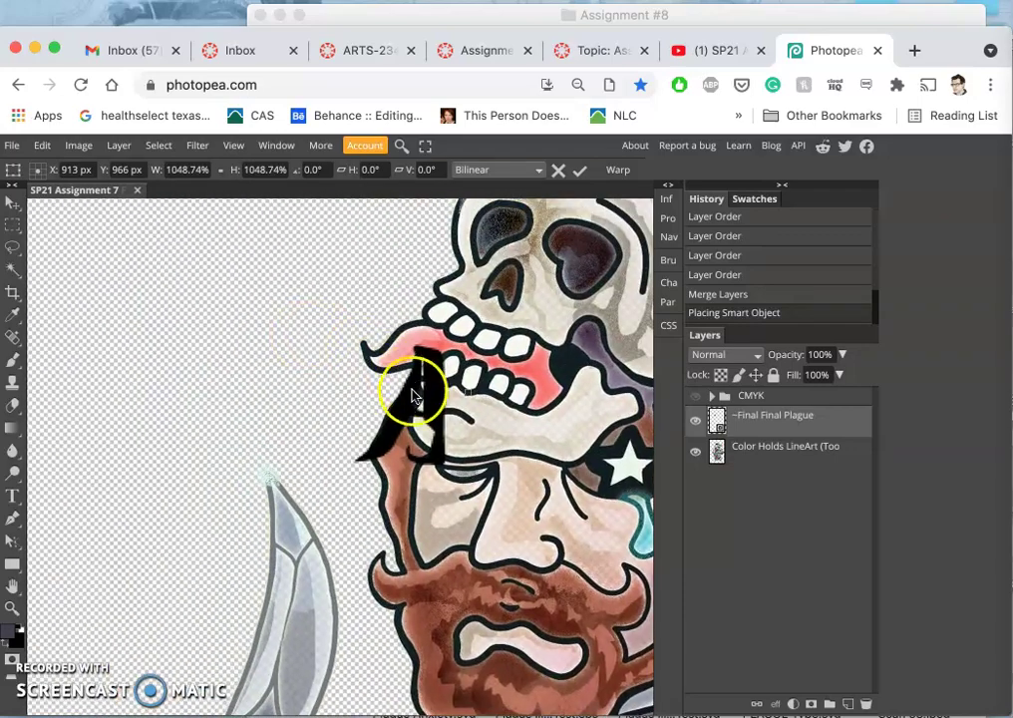
Move the A up and left off the face and commit the transform.
left_click(318, 382)
left_click_drag(318, 382, 238, 328)
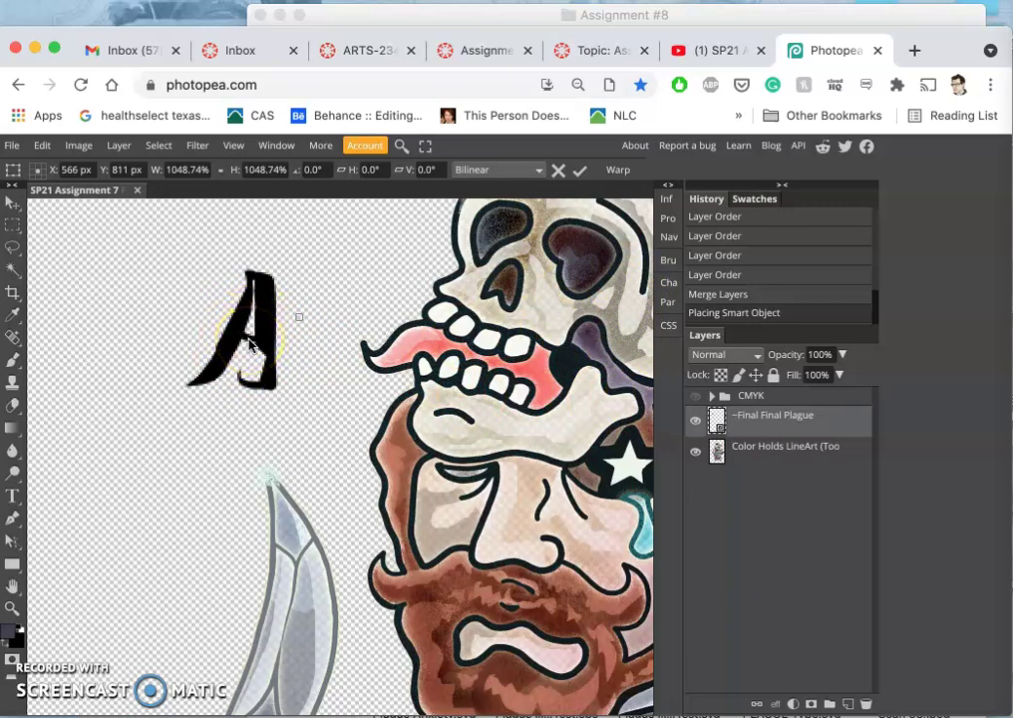
key("Return")
Delete the ~Final Final Plague layer.
left_click(211, 348)
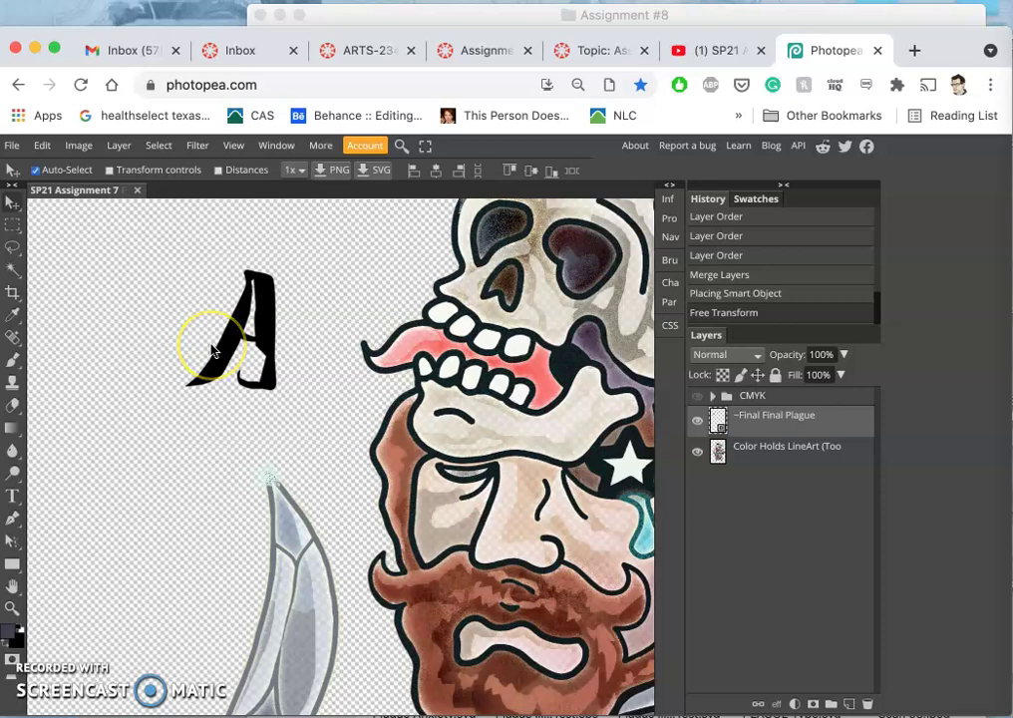
scroll(212, 349, "up", 8)
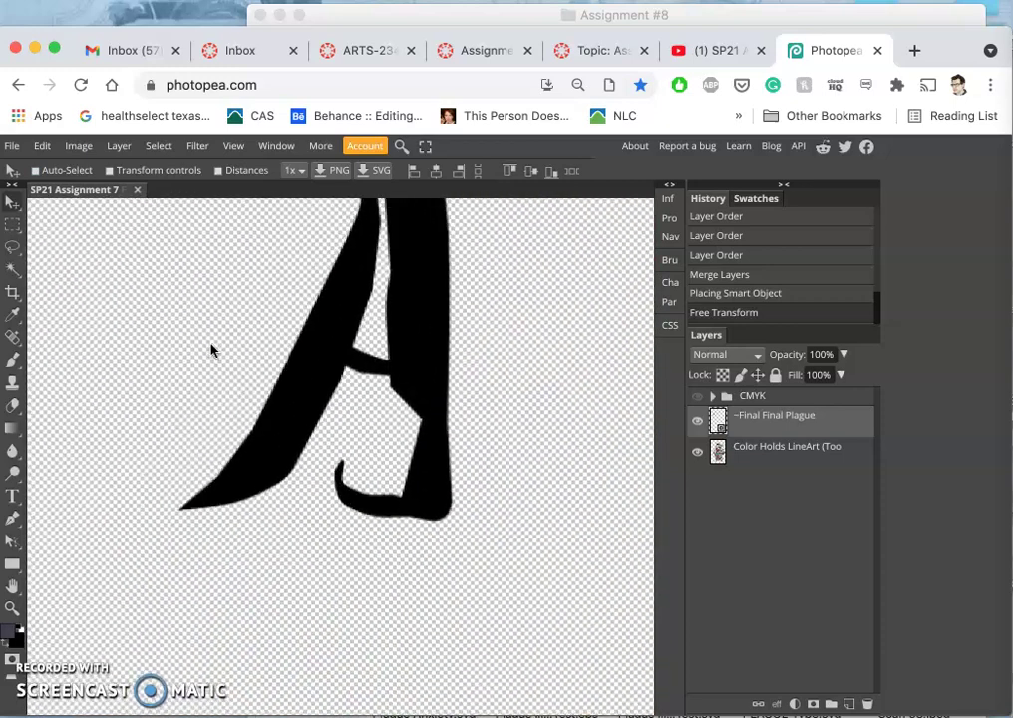
mouse_move(212, 349)
left_mouse_down()
mouse_move(310, 400)
mouse_move(339, 366)
mouse_move(332, 344)
mouse_move(464, 427)
left_mouse_up()
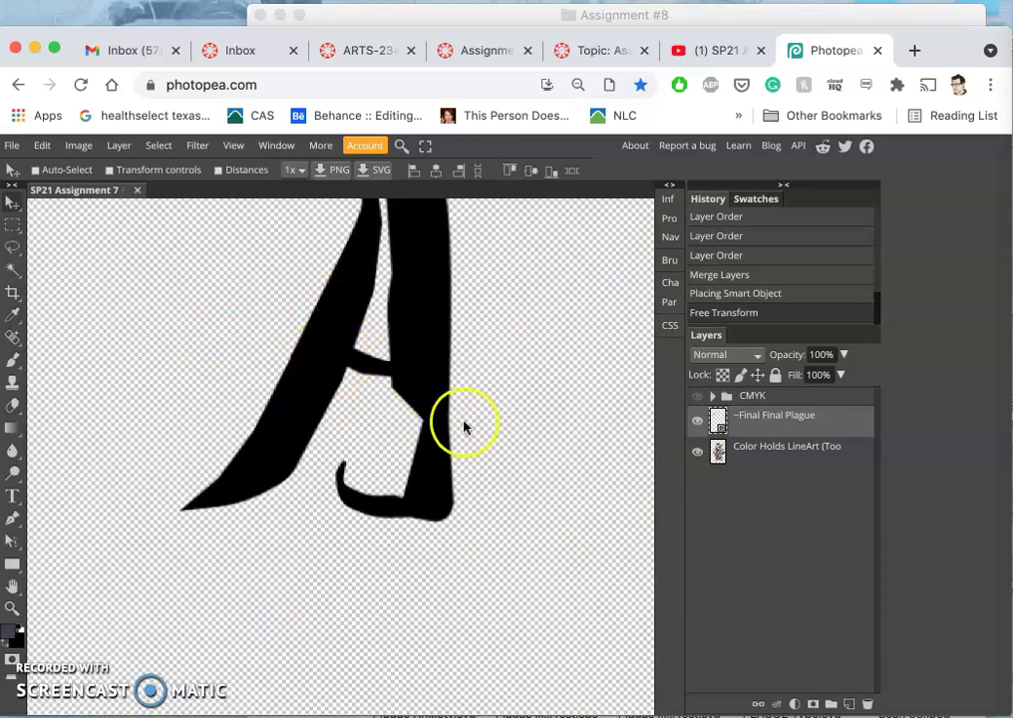
left_click(777, 430)
key("Delete")
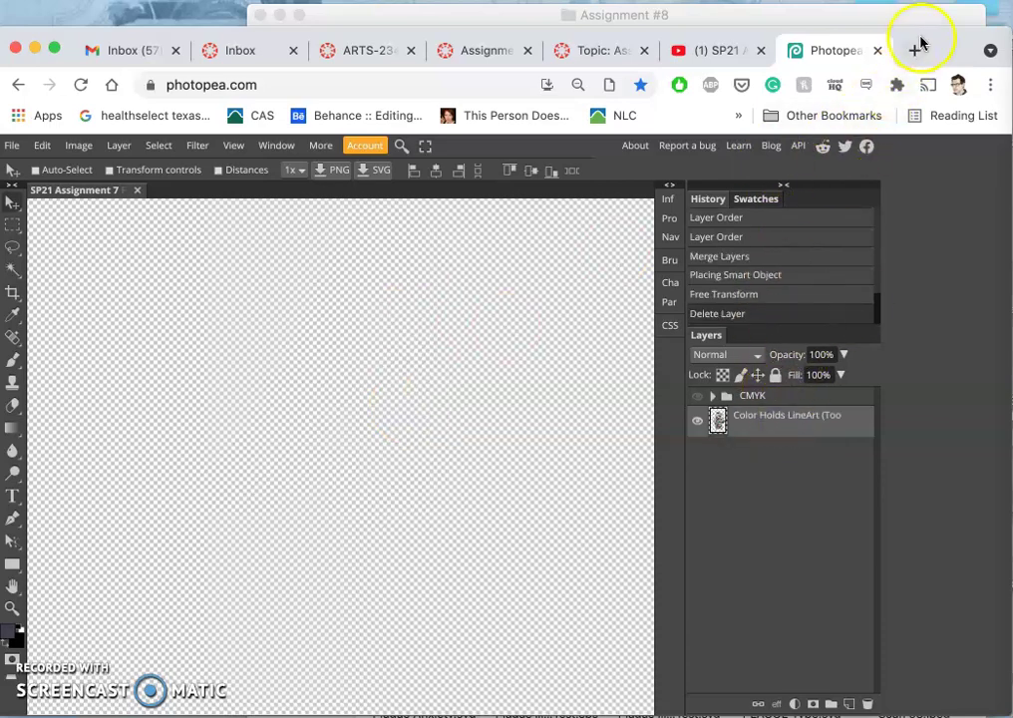
Load vectr.com in a new Chrome tab.
scroll(491, 310, "down", 5)
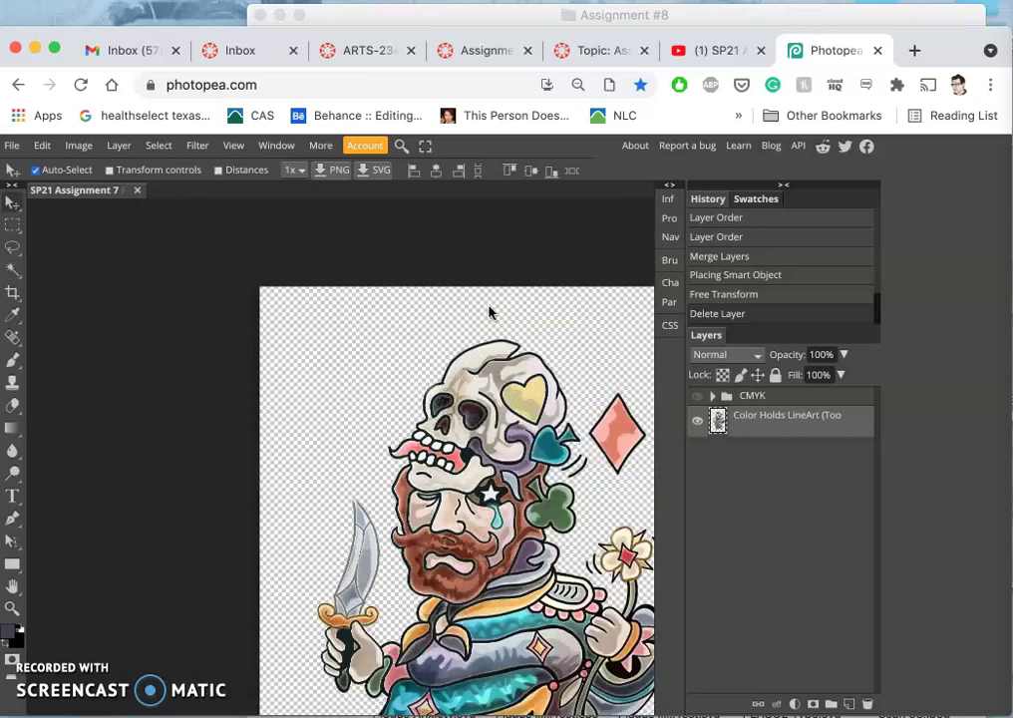
scroll(489, 312, "down", 5)
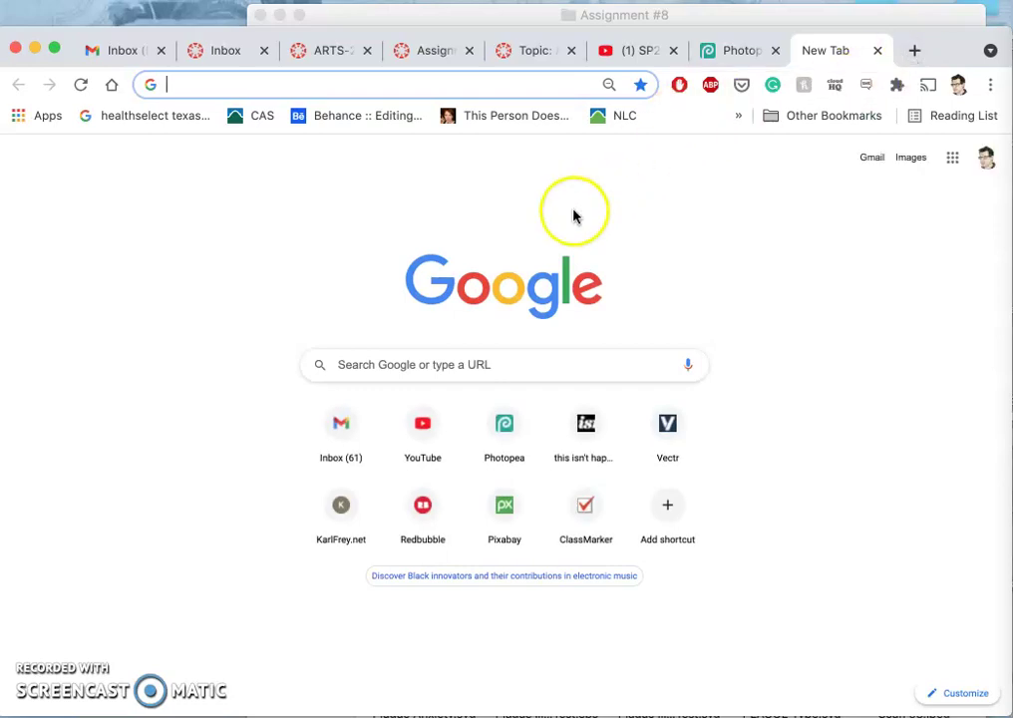
type("vectr.")
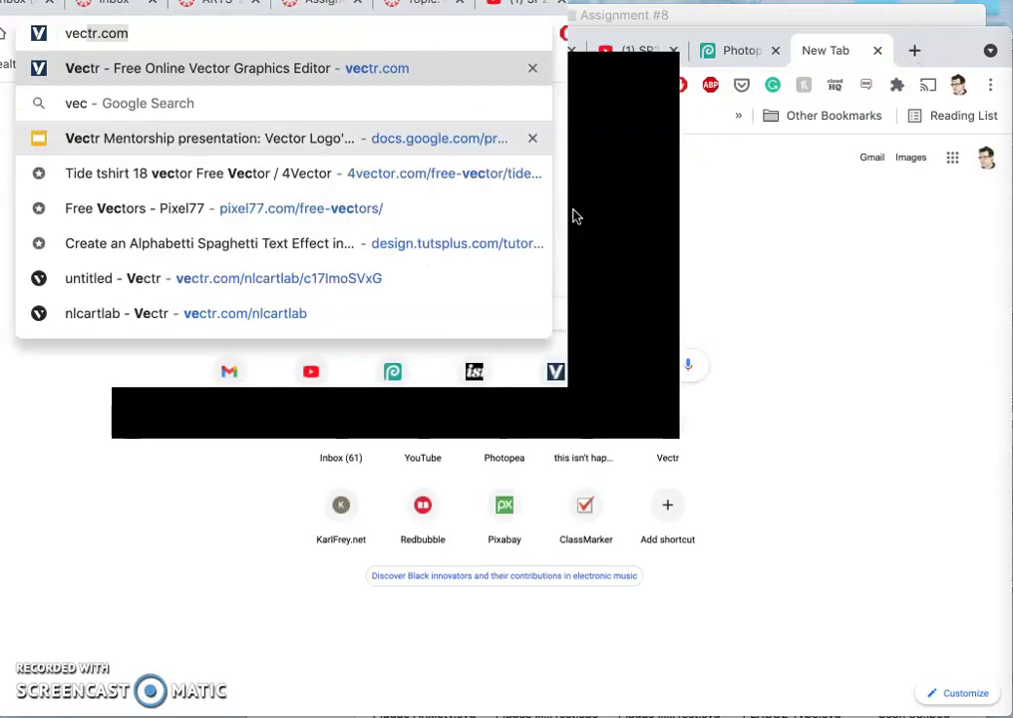
type("com")
key("Return")
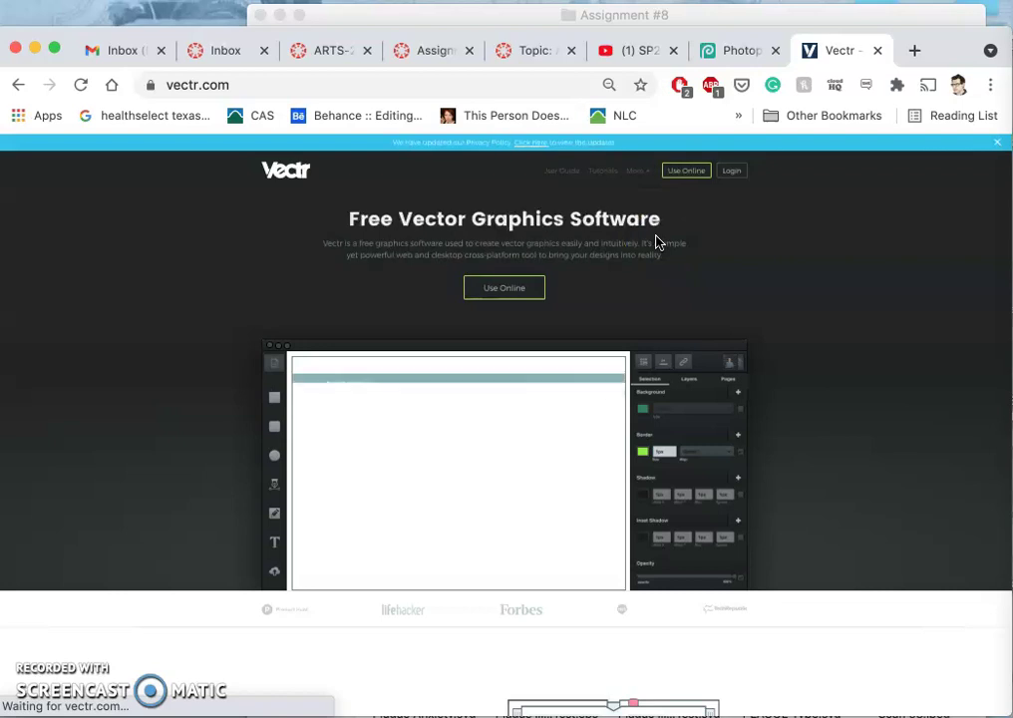
Log in to Vectr with the lab Google account and open the most recent saved design.
left_click(737, 178)
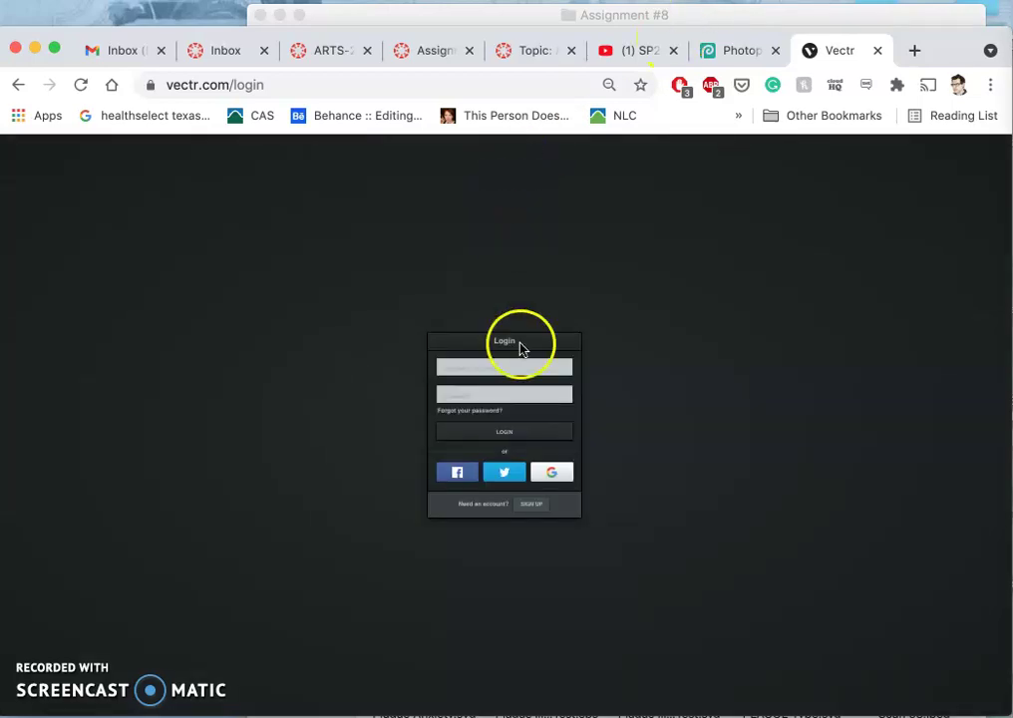
left_click(491, 368)
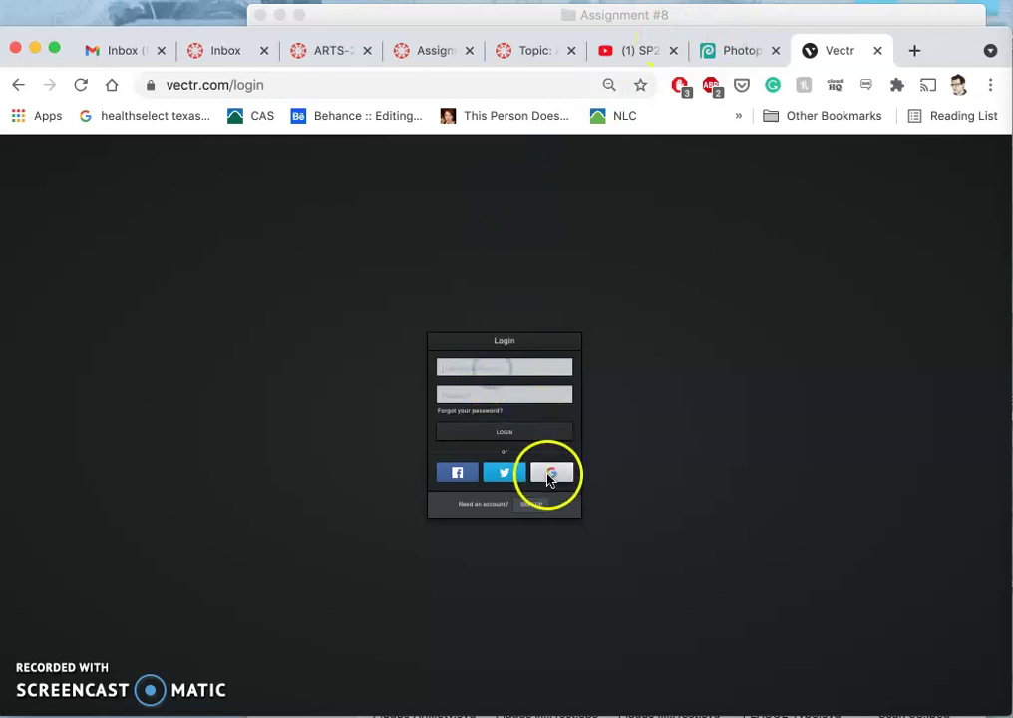
left_click(549, 473)
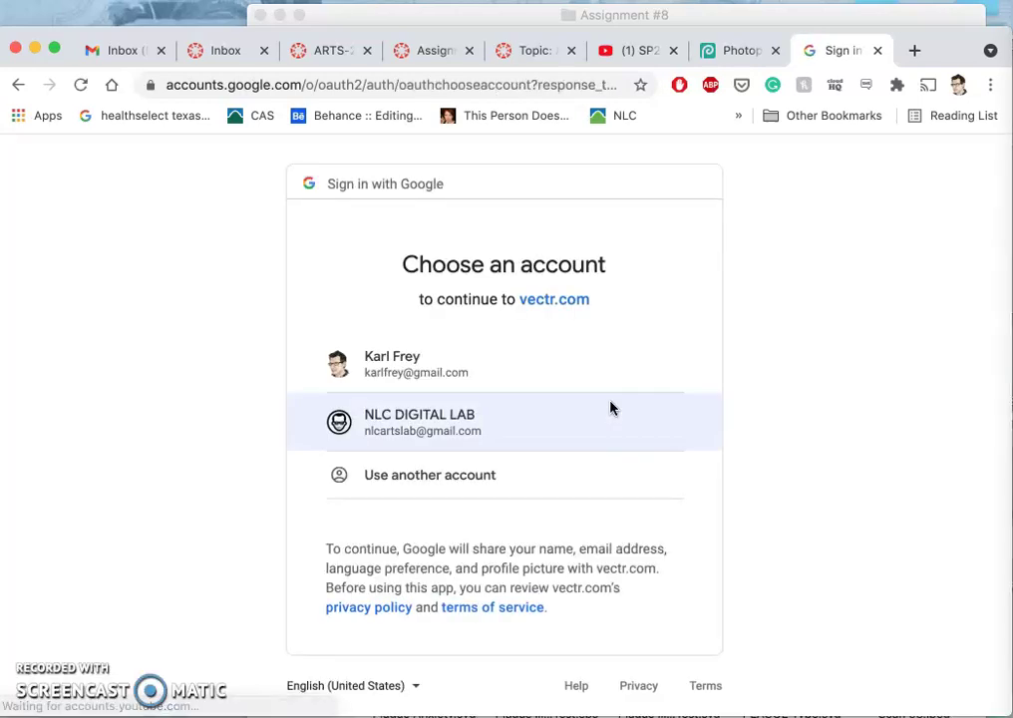
left_click(528, 417)
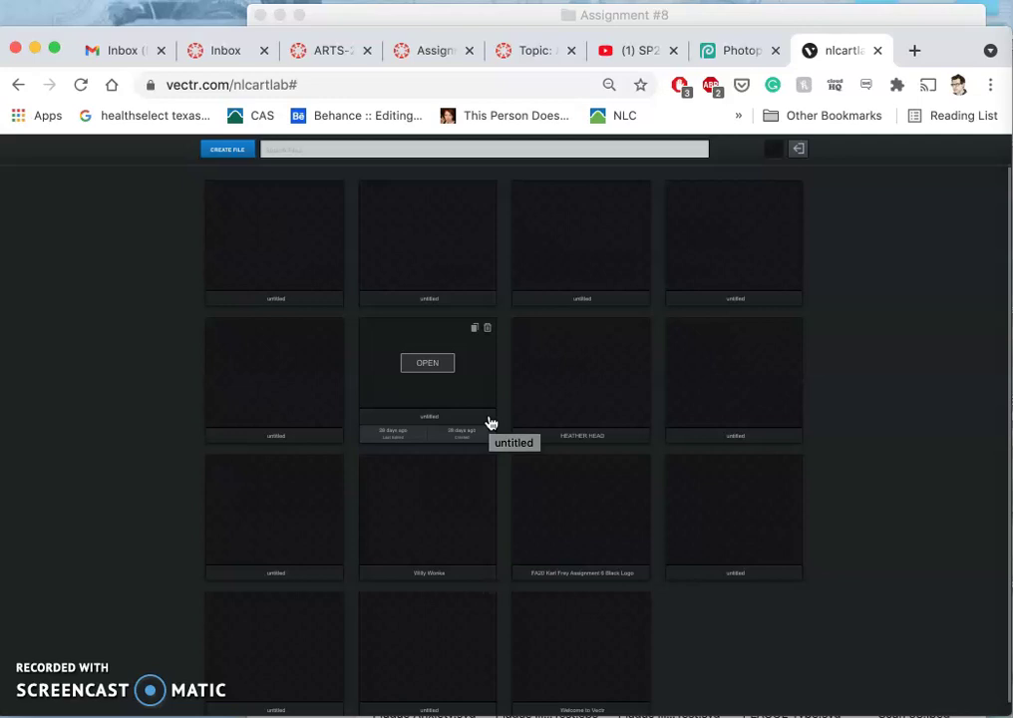
mouse_move(314, 282)
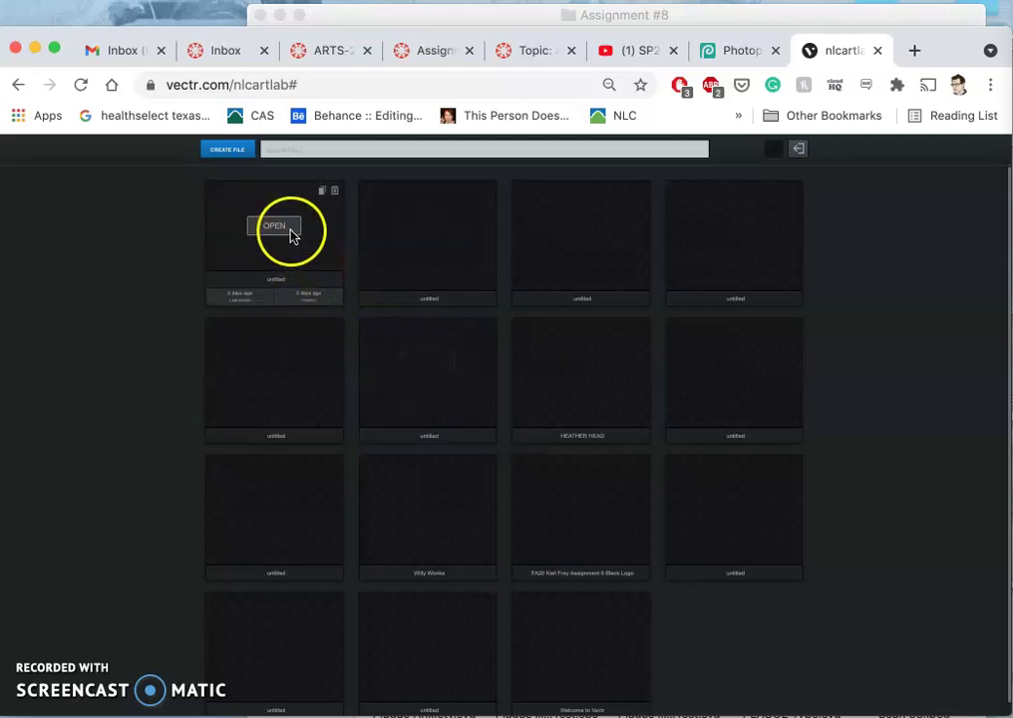
left_click(292, 234)
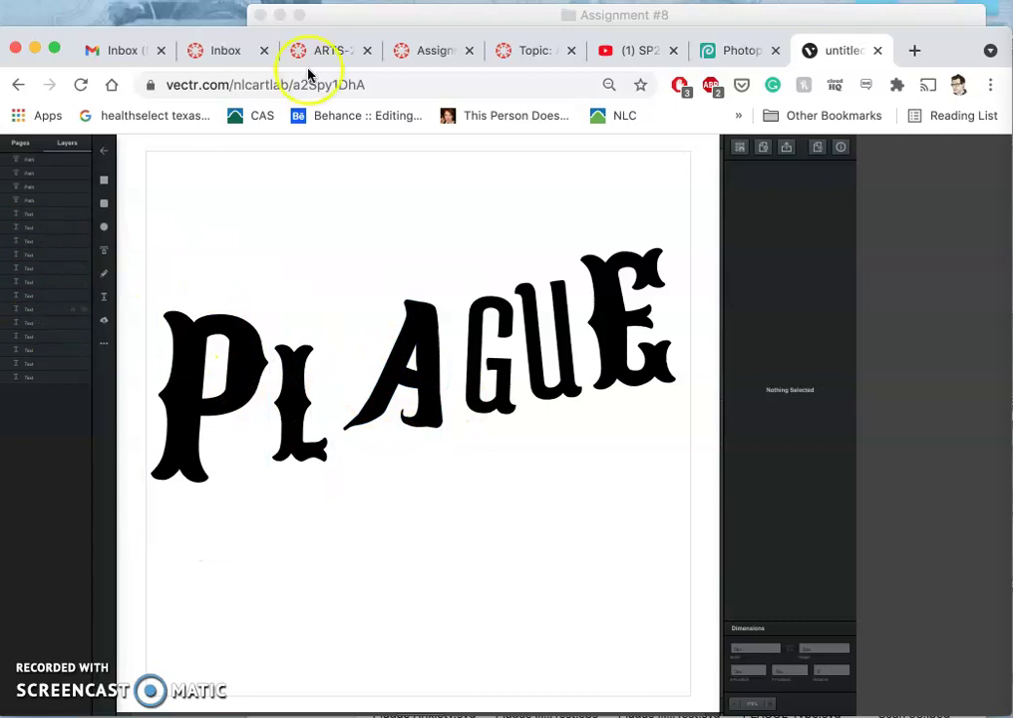
Enlarge the browser page zoom and select the first Text layer in the Vectr design.
left_click(396, 82)
key("super+equal")
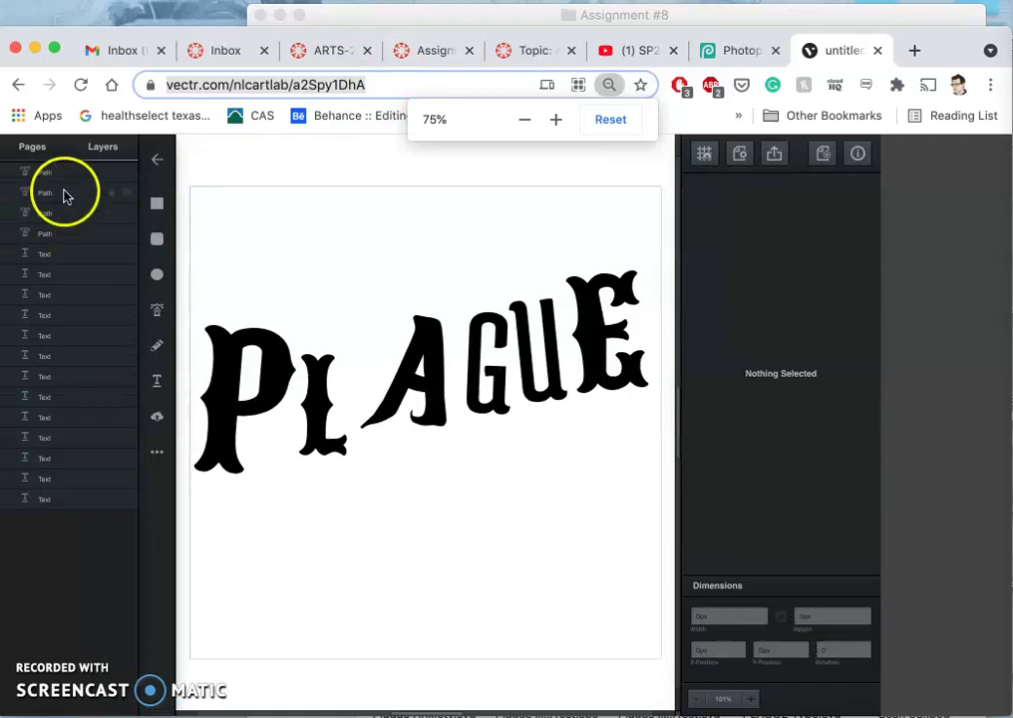
left_click(59, 255)
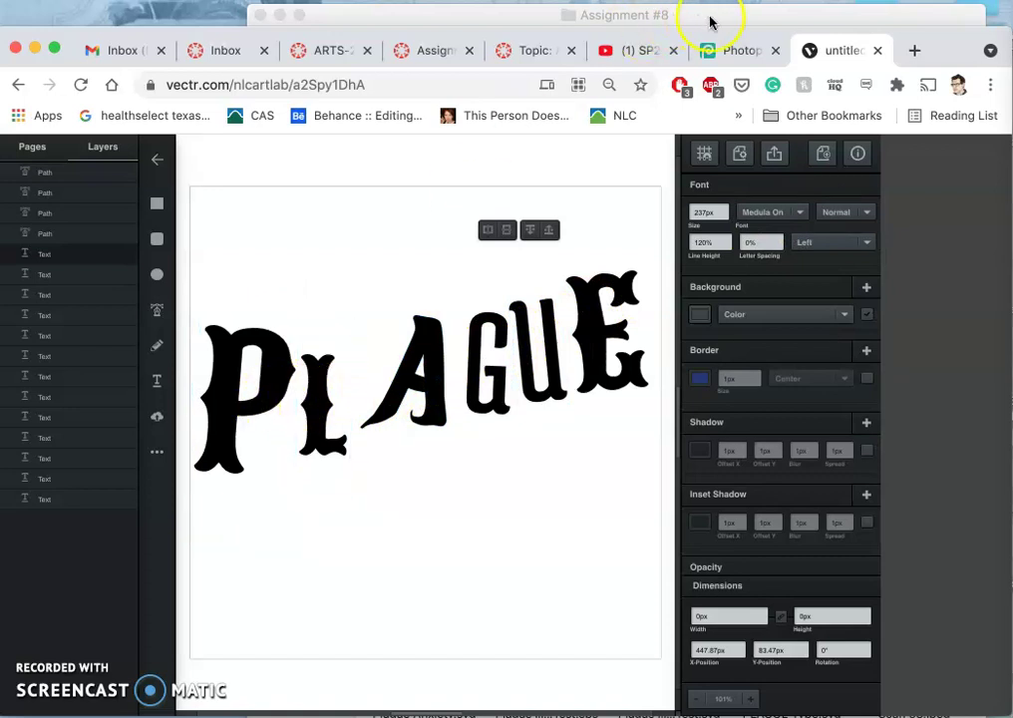
left_click(738, 49)
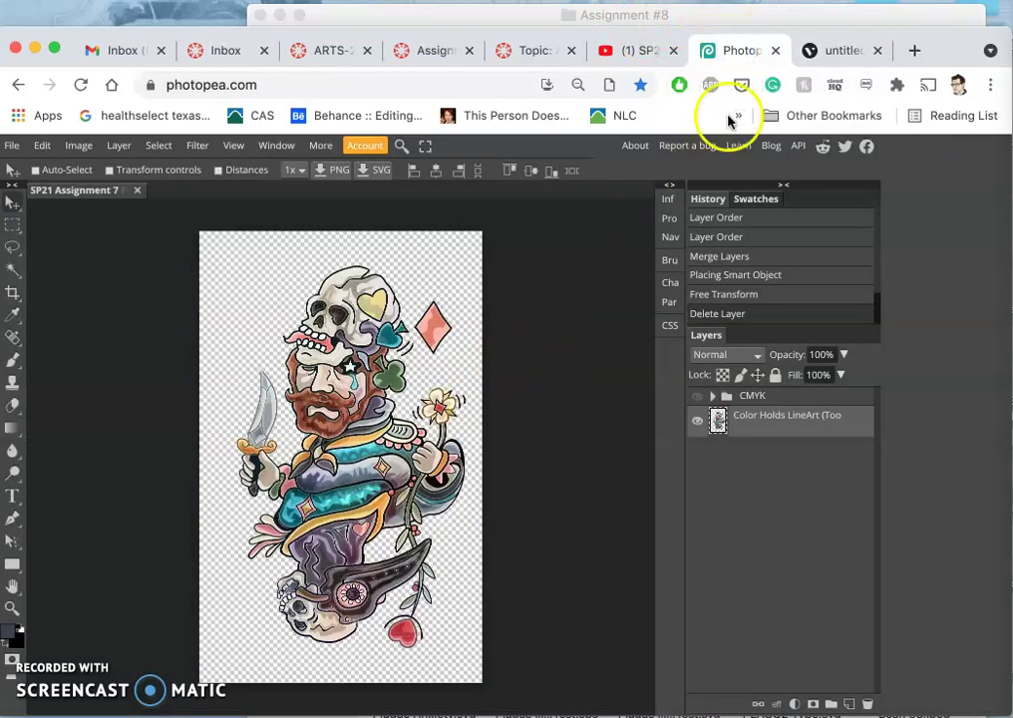
left_click(838, 50)
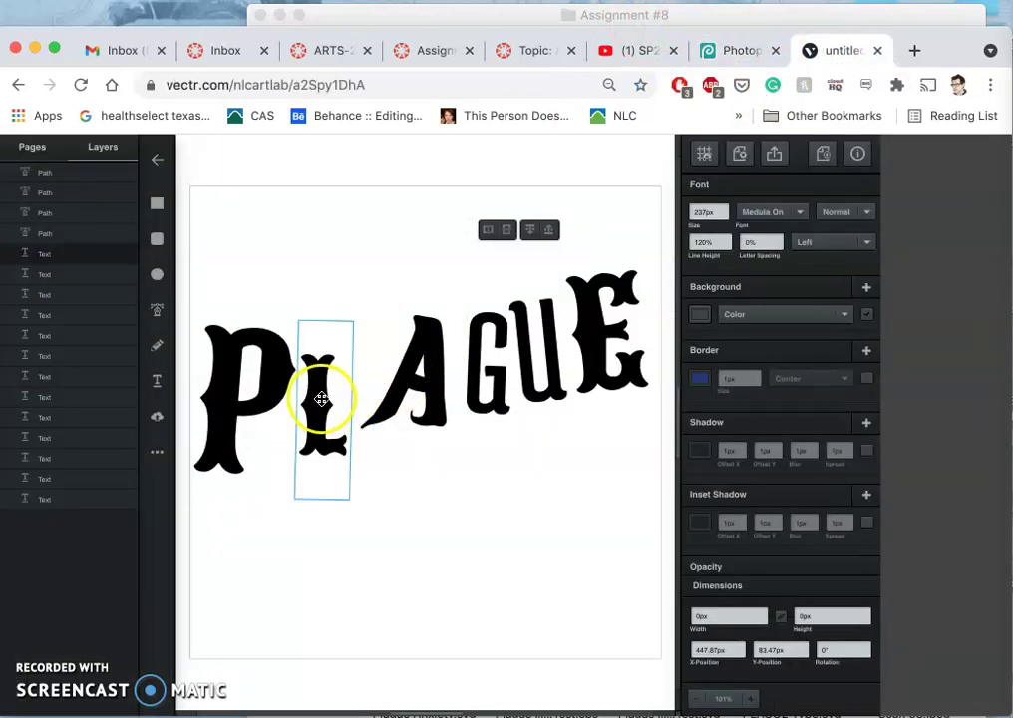
Change the L text to bounded mode and deselect it.
right_click(315, 399)
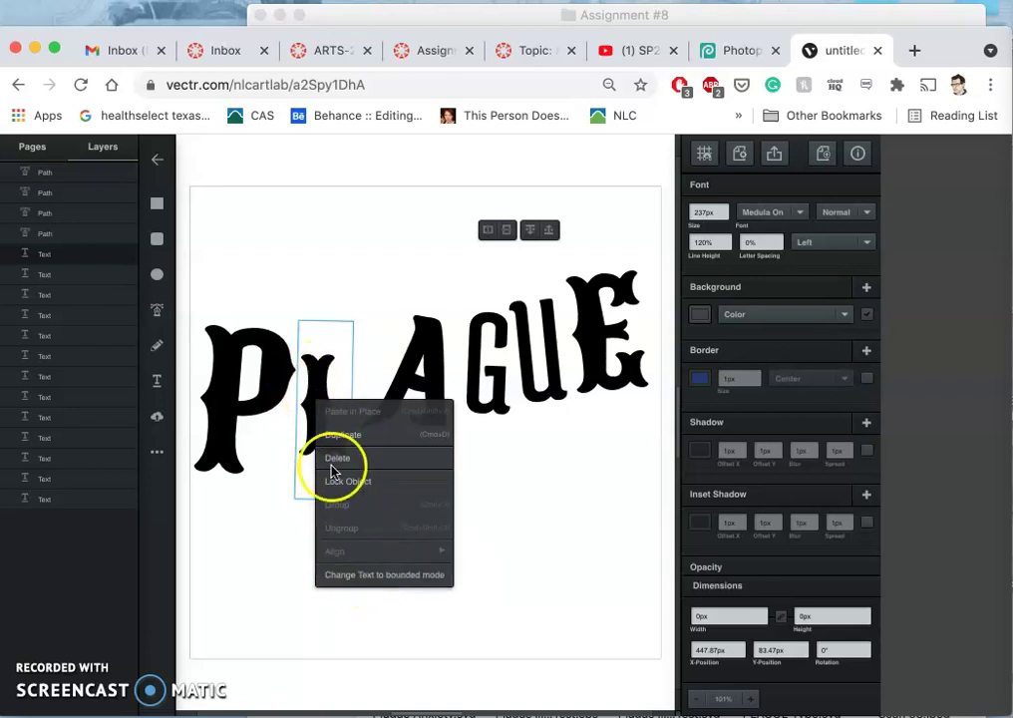
left_click(364, 577)
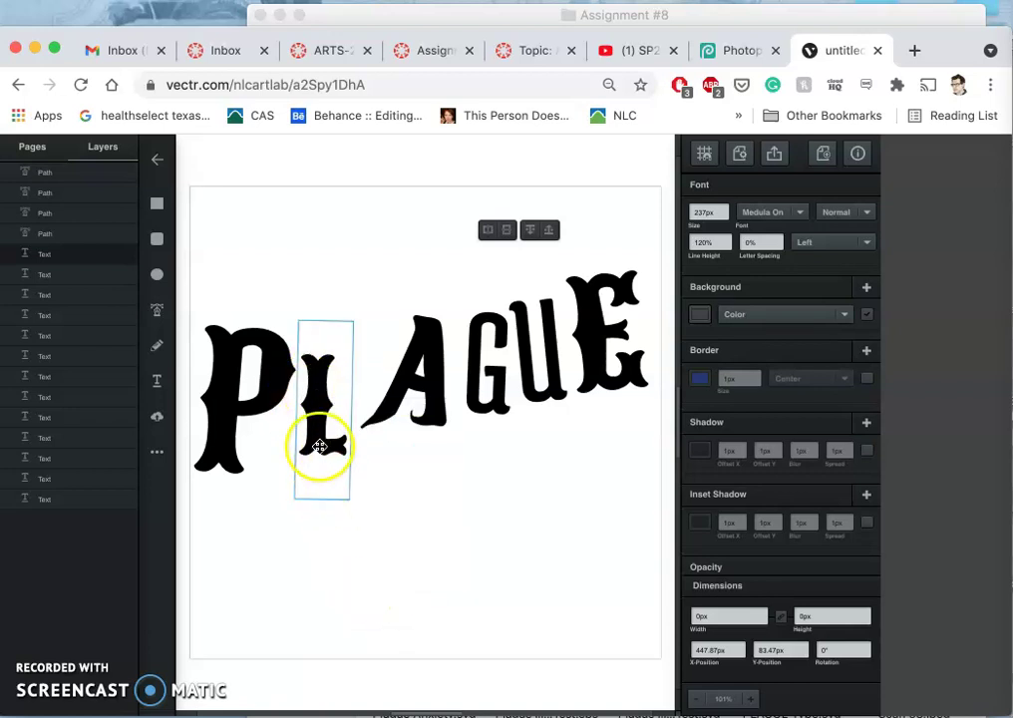
left_click(387, 486)
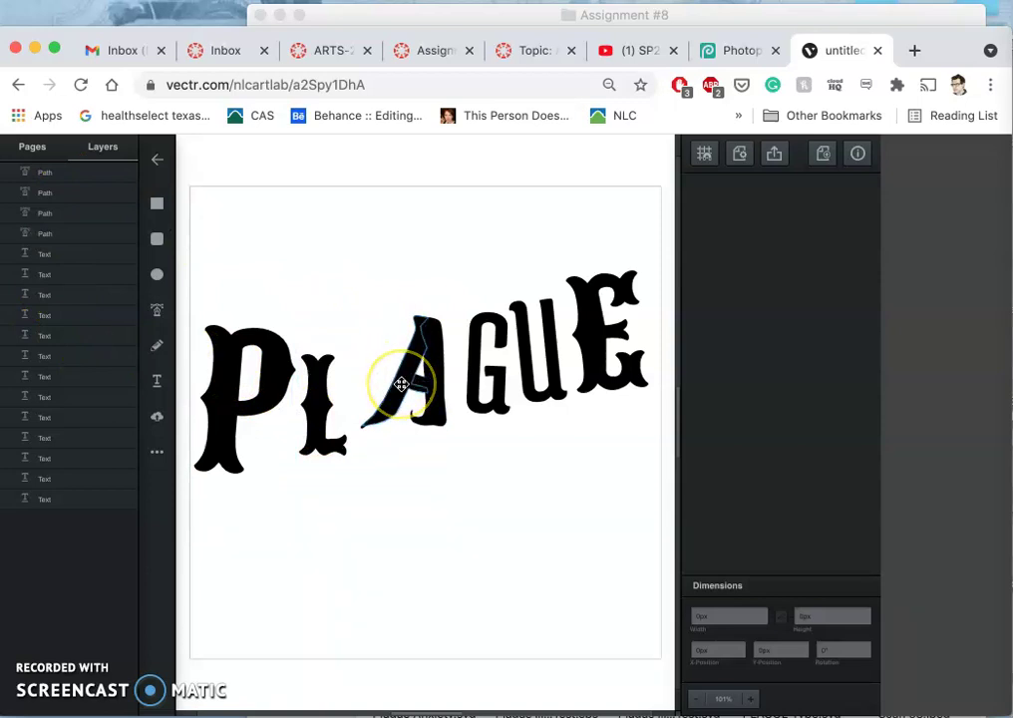
Select the A and toggle its fourth path on and off to compare stems.
scroll(400, 385, "up", 8)
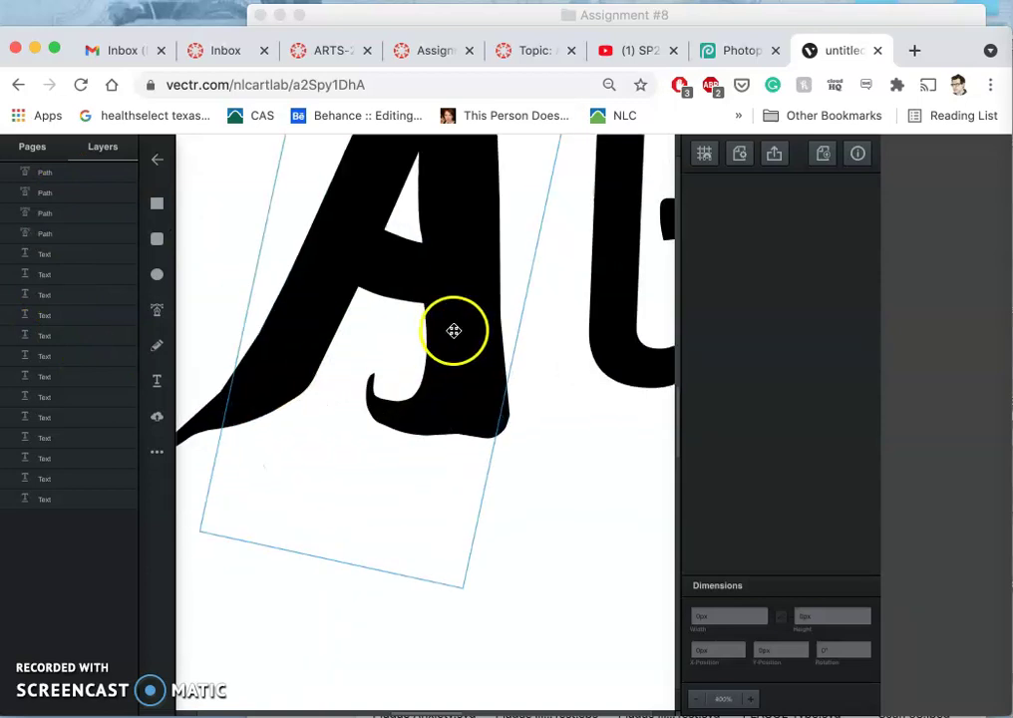
left_click(468, 312)
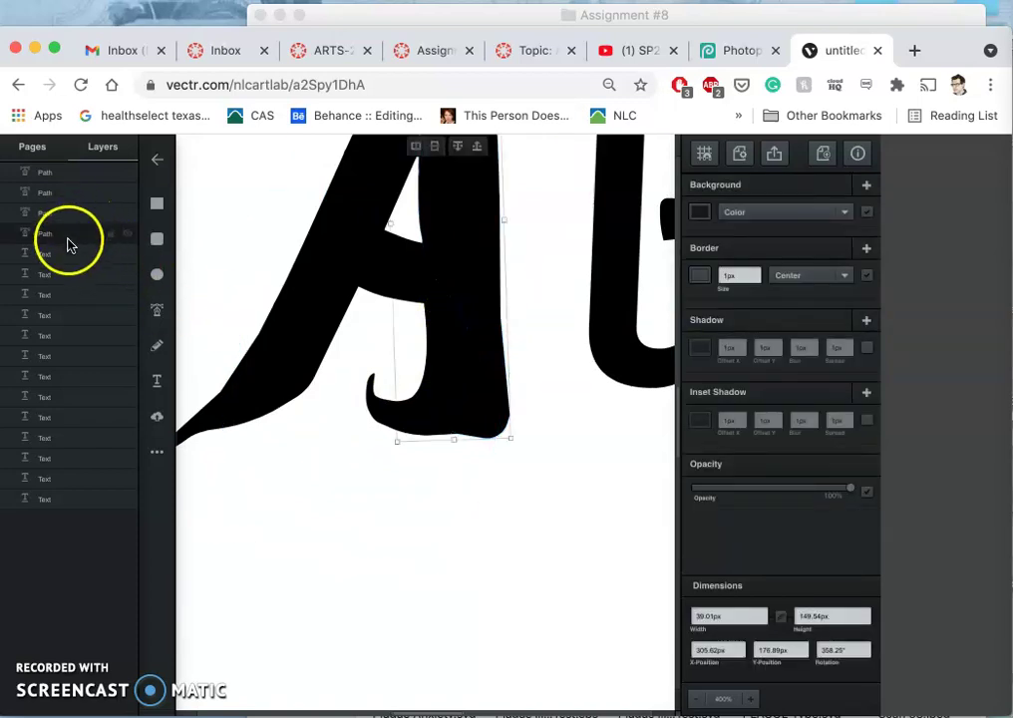
left_click(128, 235)
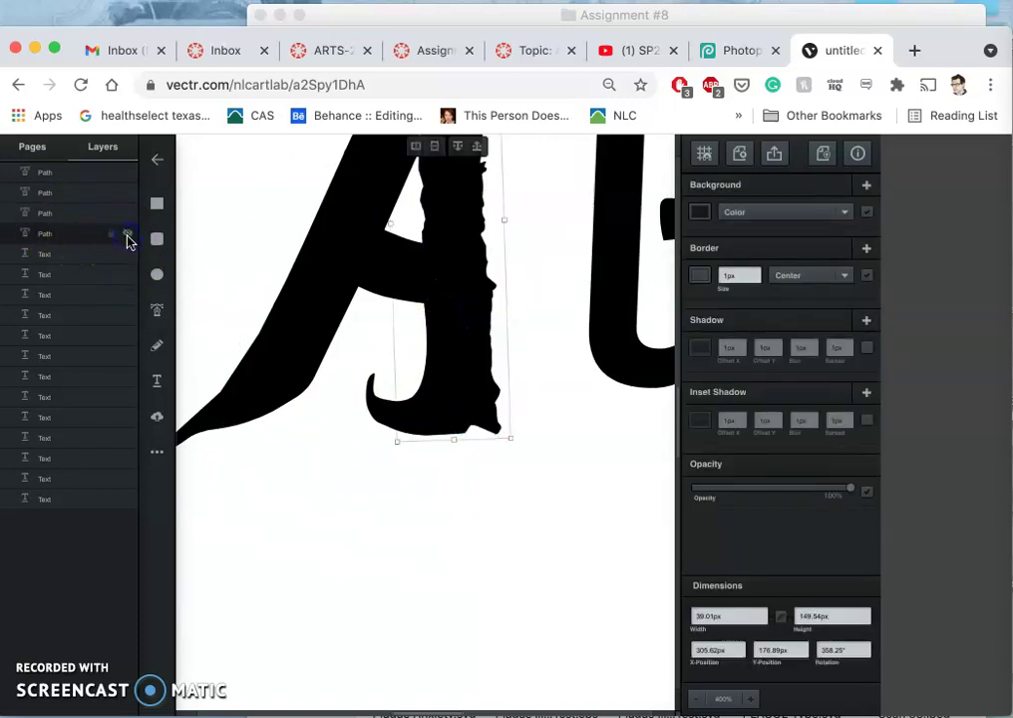
left_click(128, 236)
left_click(128, 235)
left_click(128, 235)
left_click(128, 235)
left_click(128, 235)
left_click(477, 337)
scroll(470, 332, "up", 3)
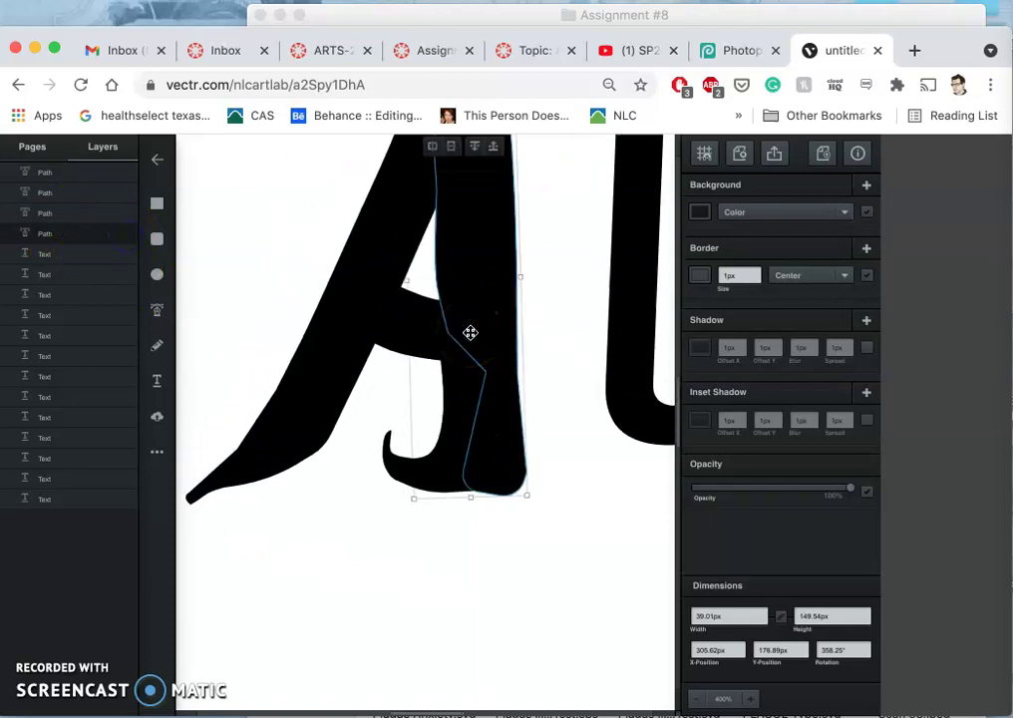
scroll(470, 332, "up", 5)
Shift the A's smooth stem path, then hide it to reveal the rough stem.
left_click(480, 263)
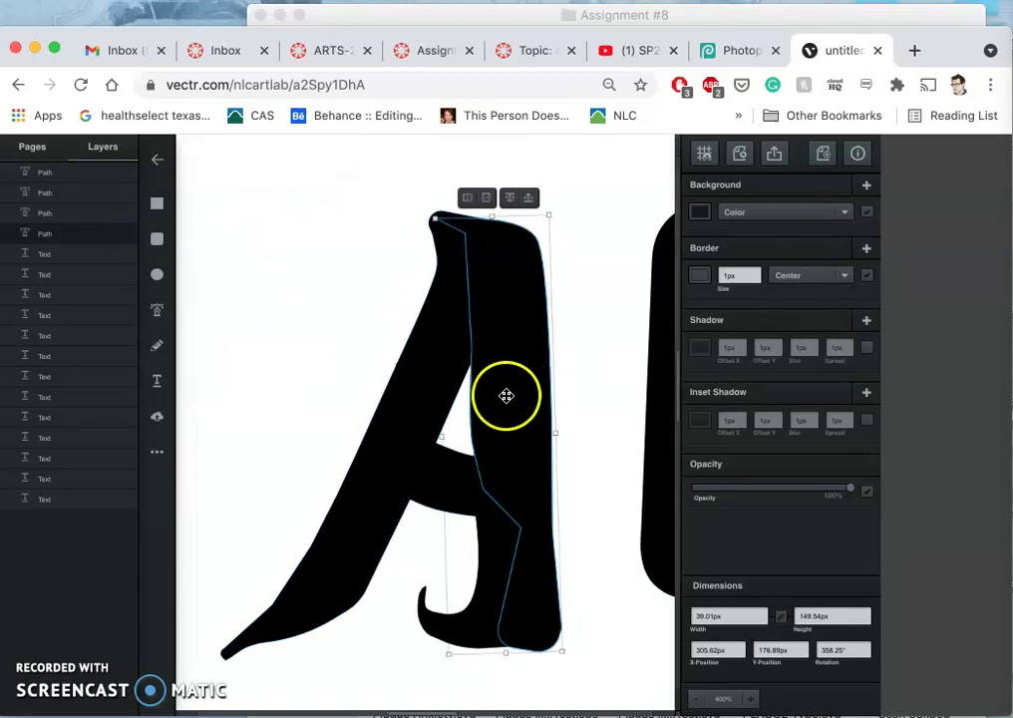
left_click_drag(507, 396, 432, 542)
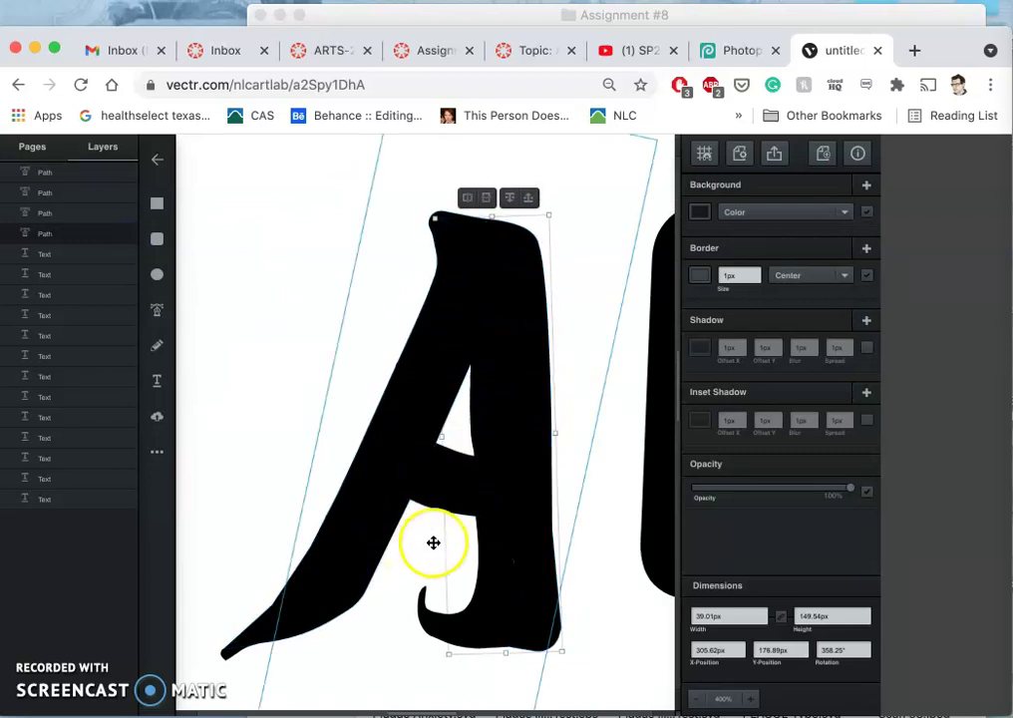
left_click(126, 237)
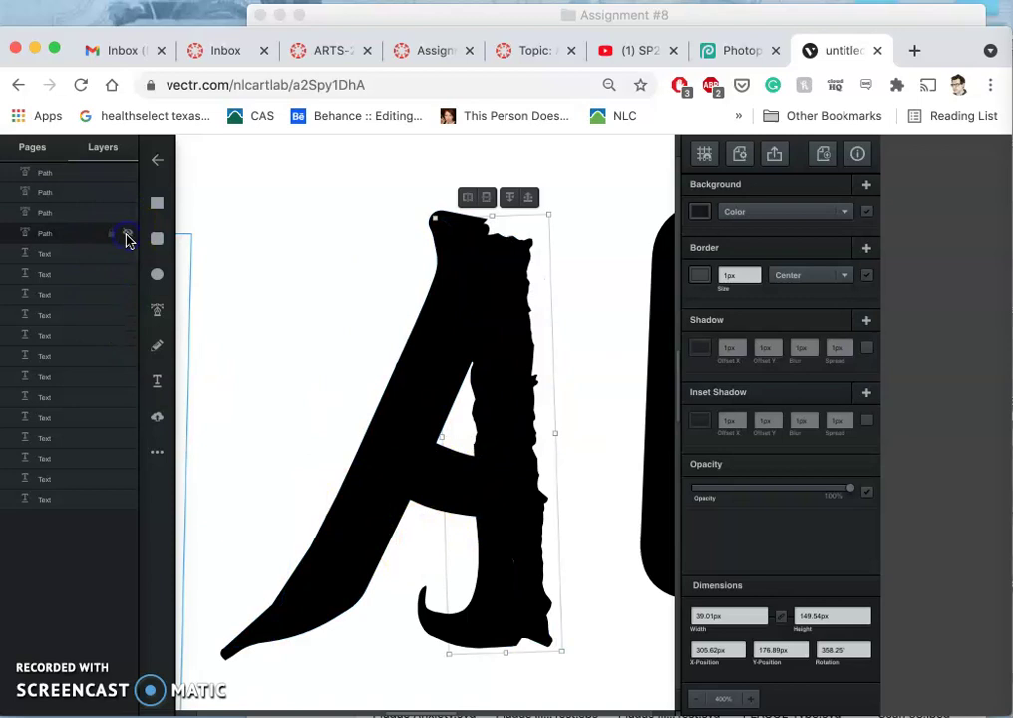
View the whole PLAGUE word, inspect the G, E and A stem, then deselect.
left_click(197, 272)
scroll(269, 292, "down", 5)
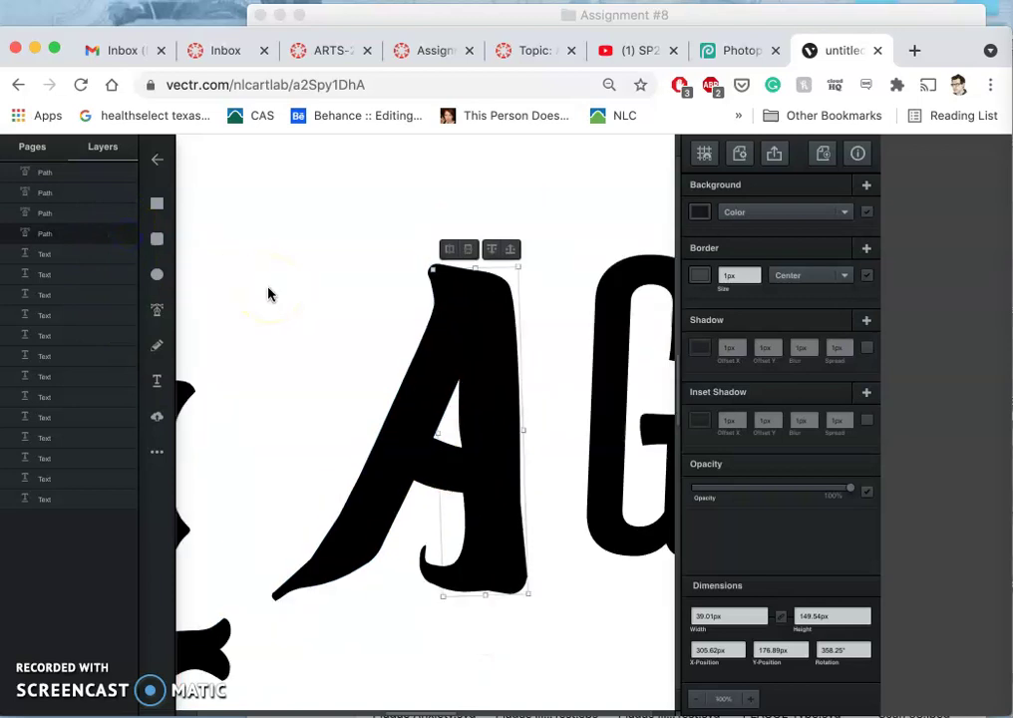
left_click(545, 413)
left_click(626, 400)
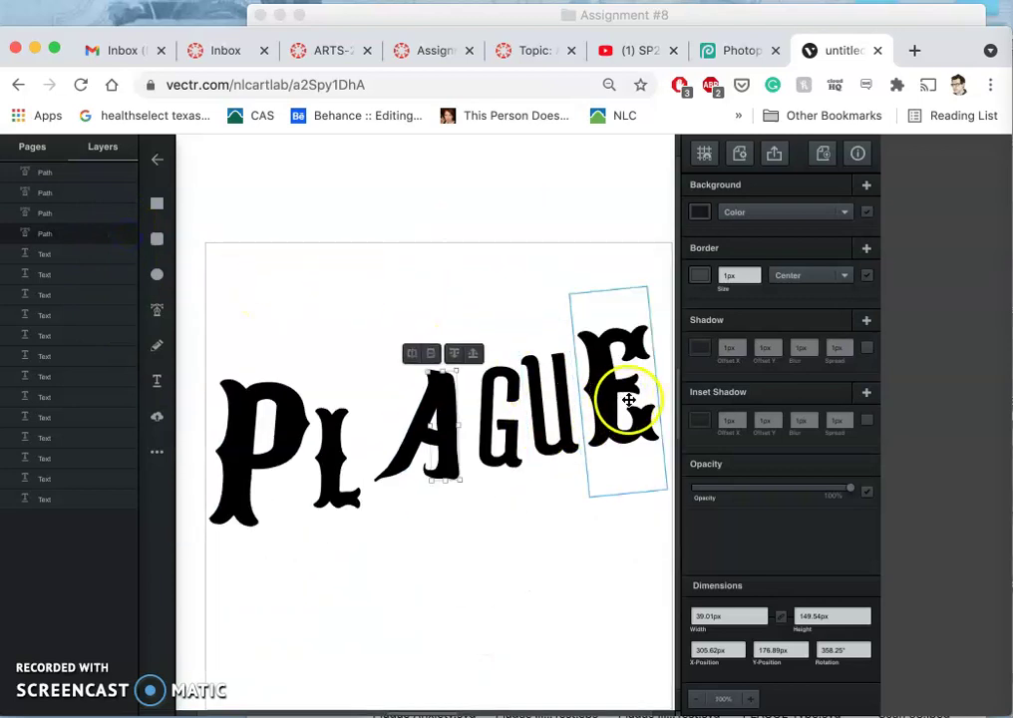
left_click(422, 440)
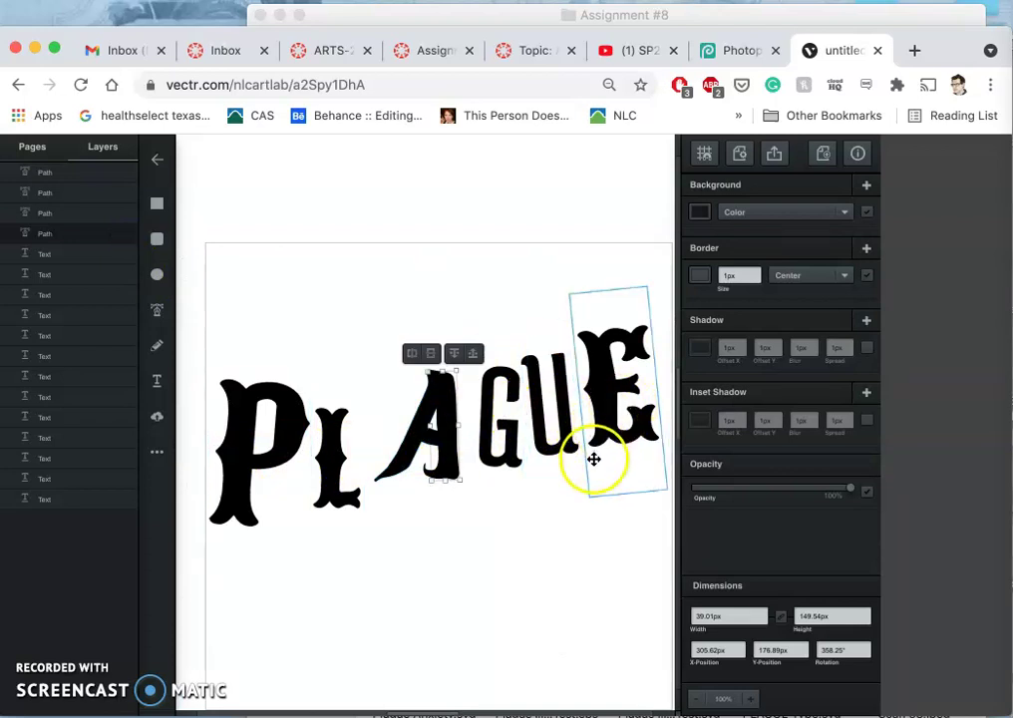
left_click(564, 539)
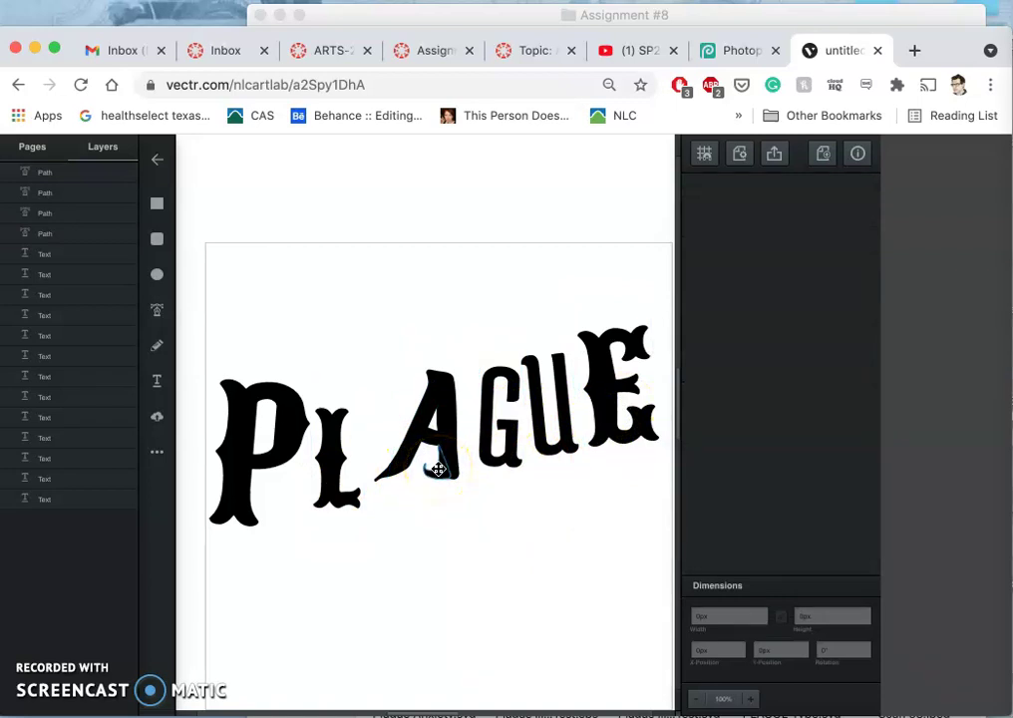
Change the export format from SVG to PNG (640 × 640 px) and open the page/selection choice.
left_click(775, 157)
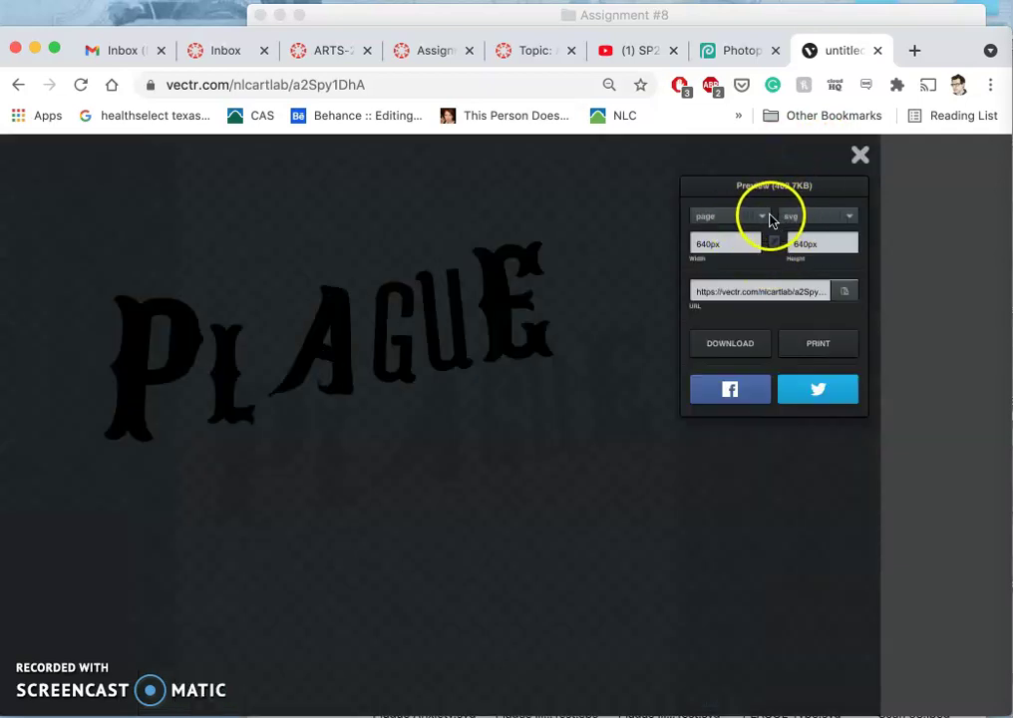
left_click(807, 218)
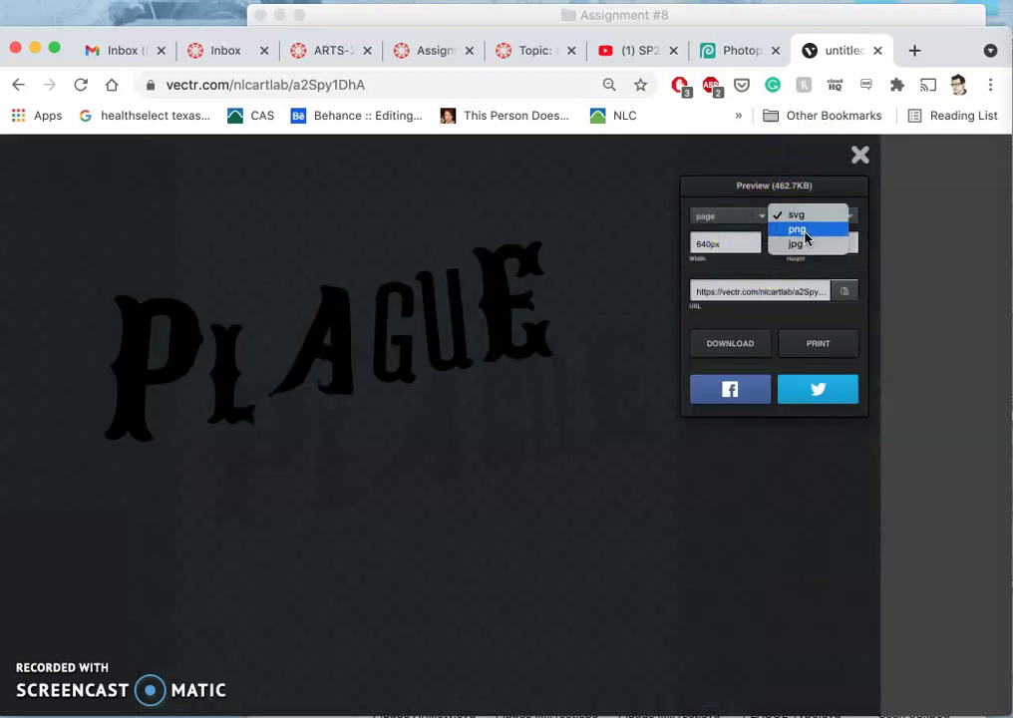
left_click(798, 229)
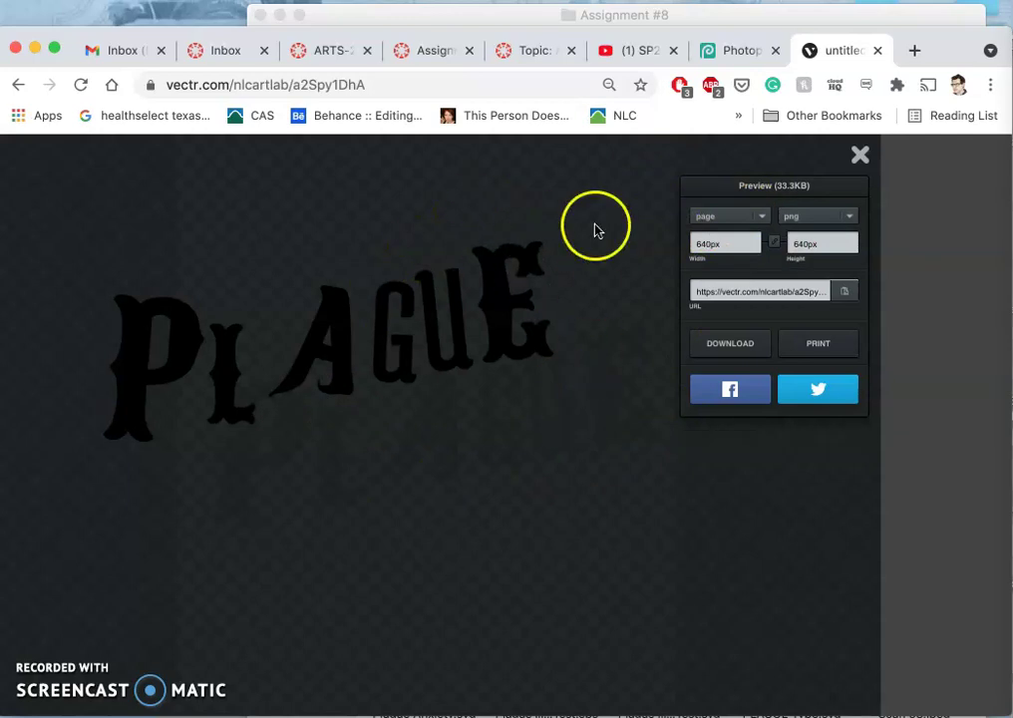
left_click(764, 222)
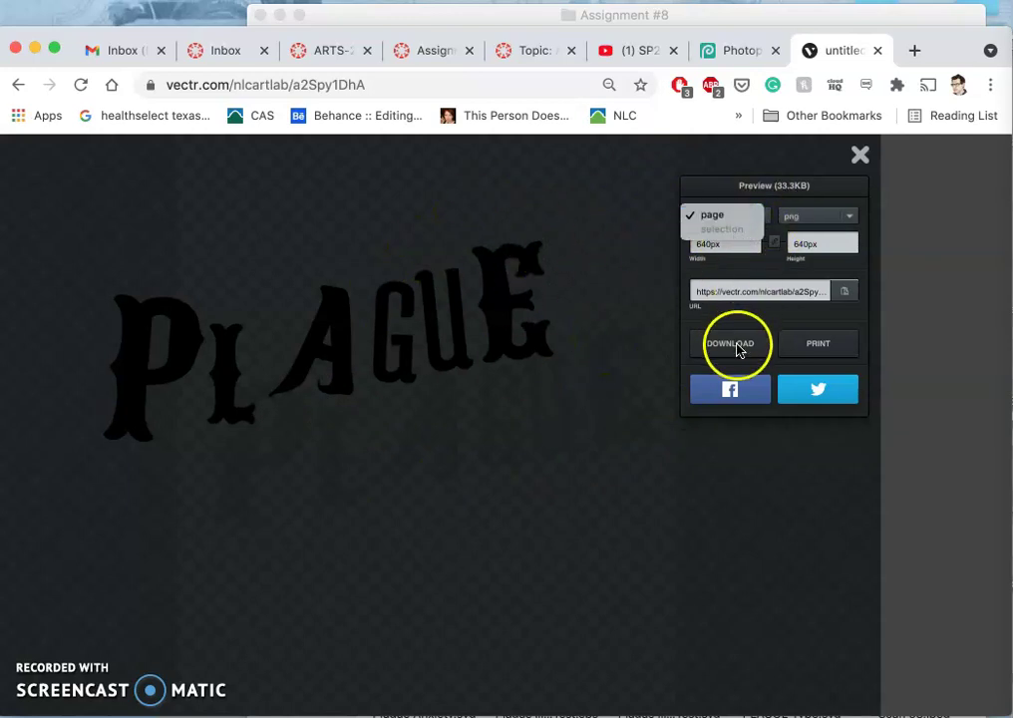
Close the export preview, return to the Vectr editor, and select all the PLAGUE artwork with Cmd+A.
left_click(861, 159)
left_click(861, 160)
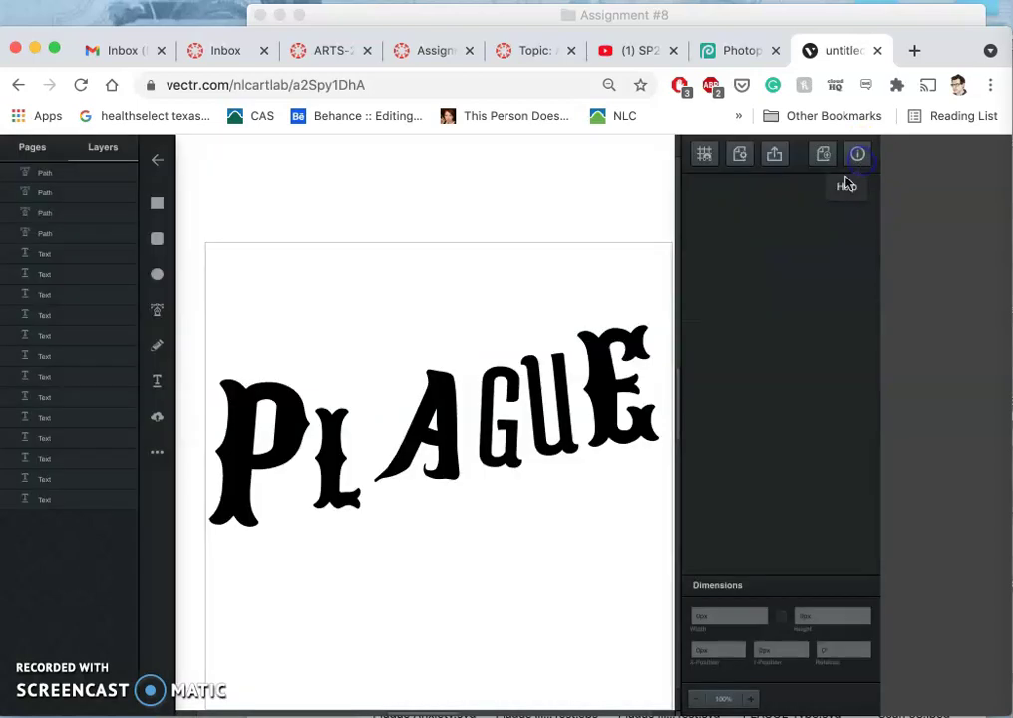
mouse_move(707, 7)
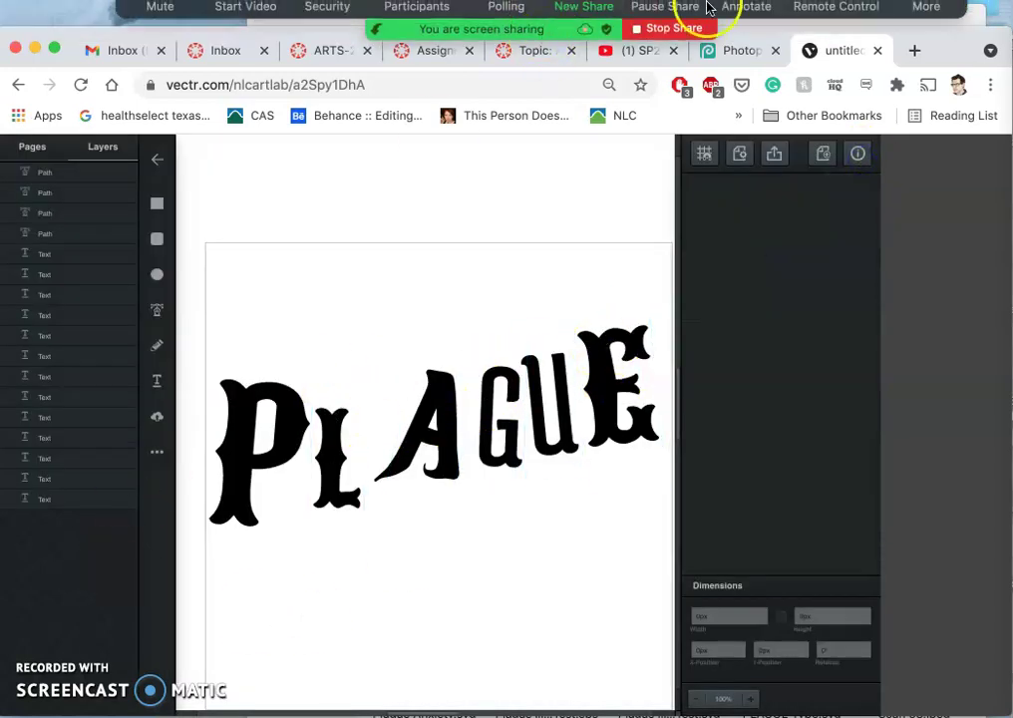
left_click(982, 10)
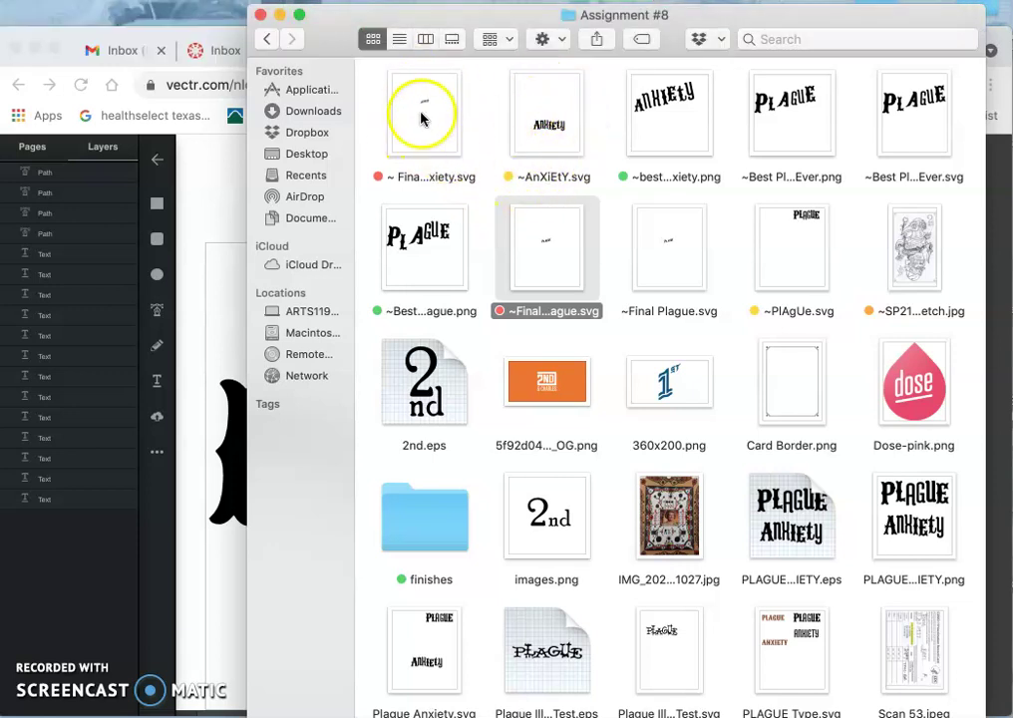
left_click(202, 316)
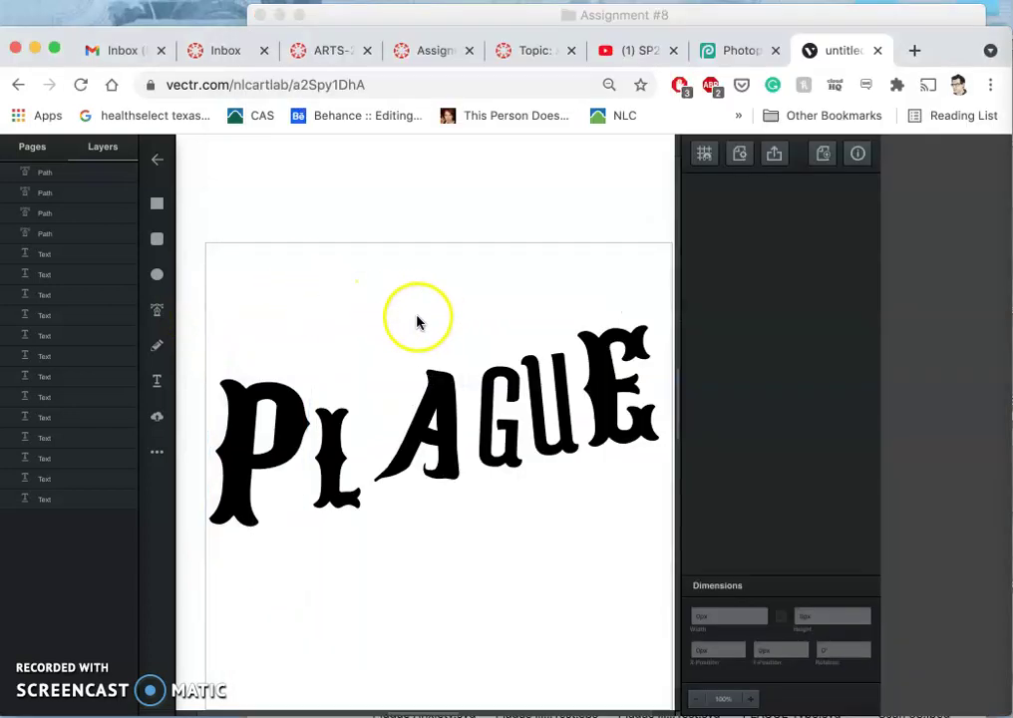
left_click(60, 173)
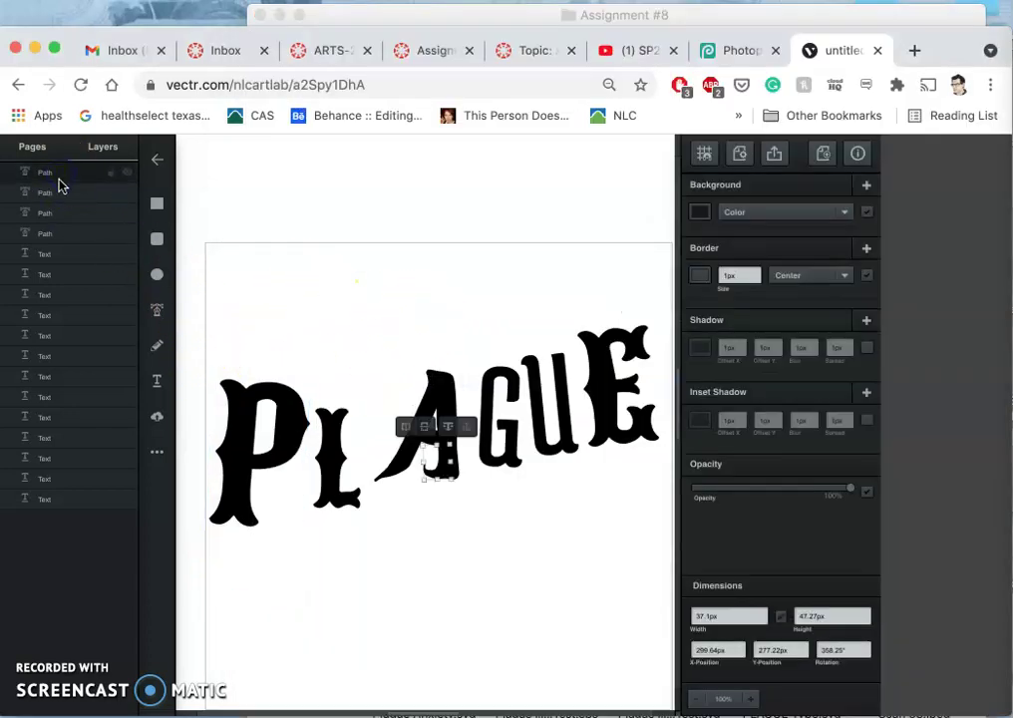
key("super+a")
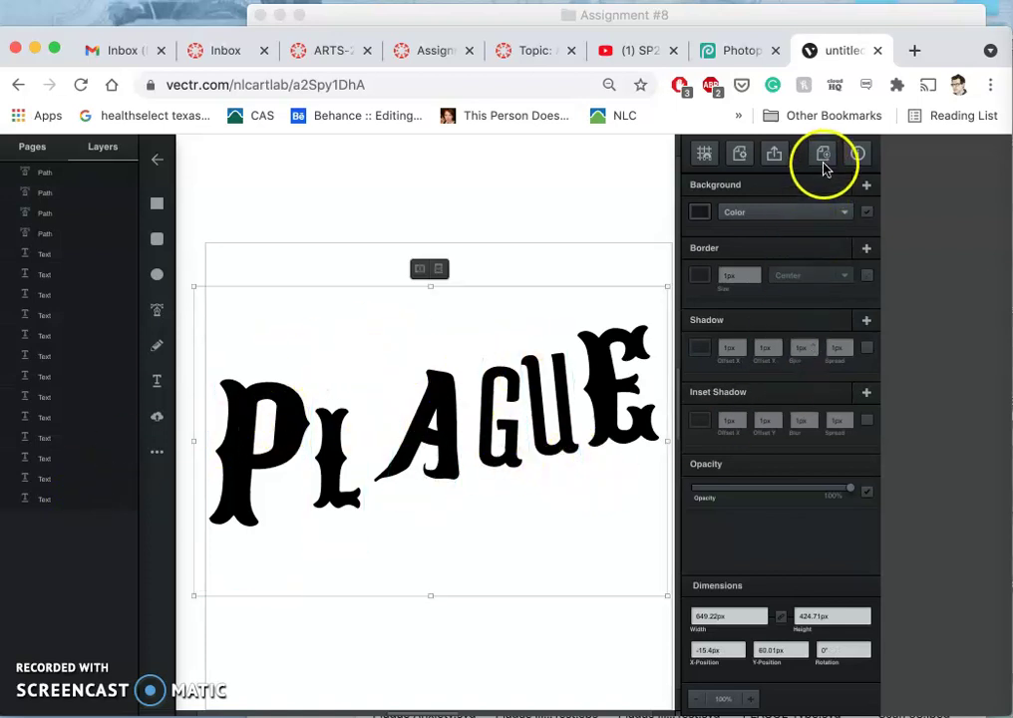
Set the export preview to output only the selected PLAGUE artwork.
left_click(775, 156)
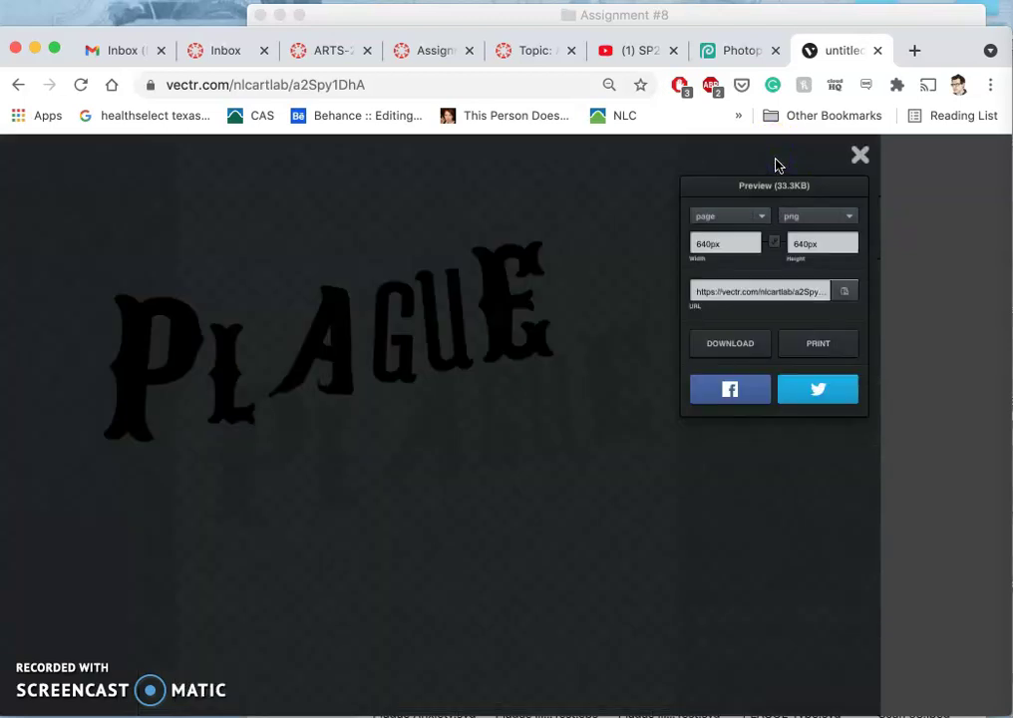
left_click(758, 216)
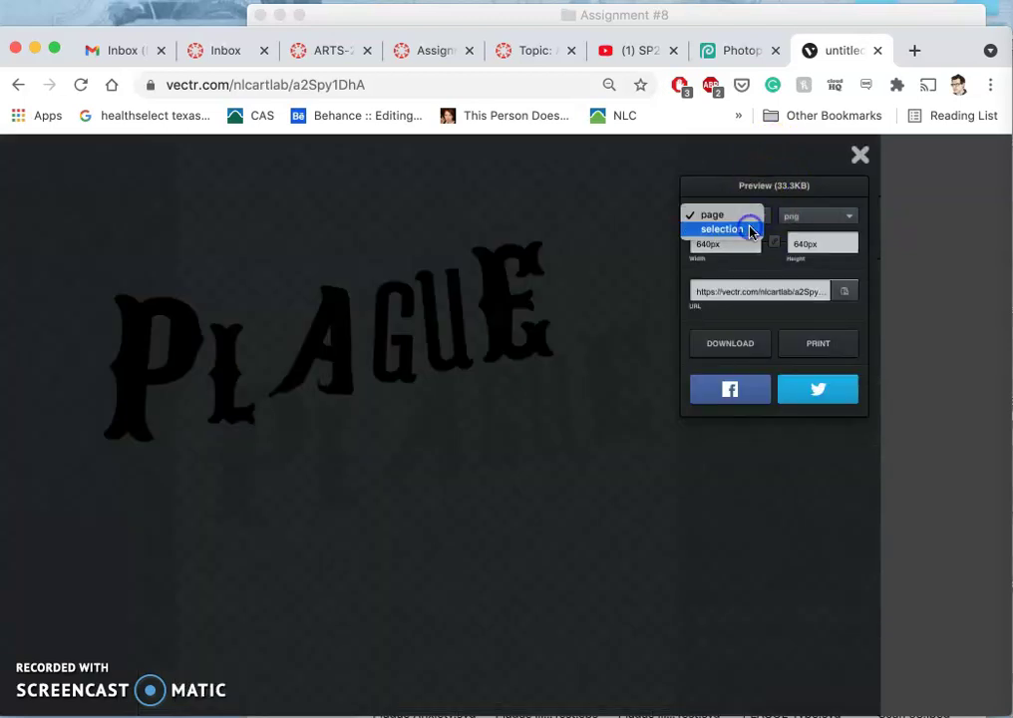
left_click(752, 230)
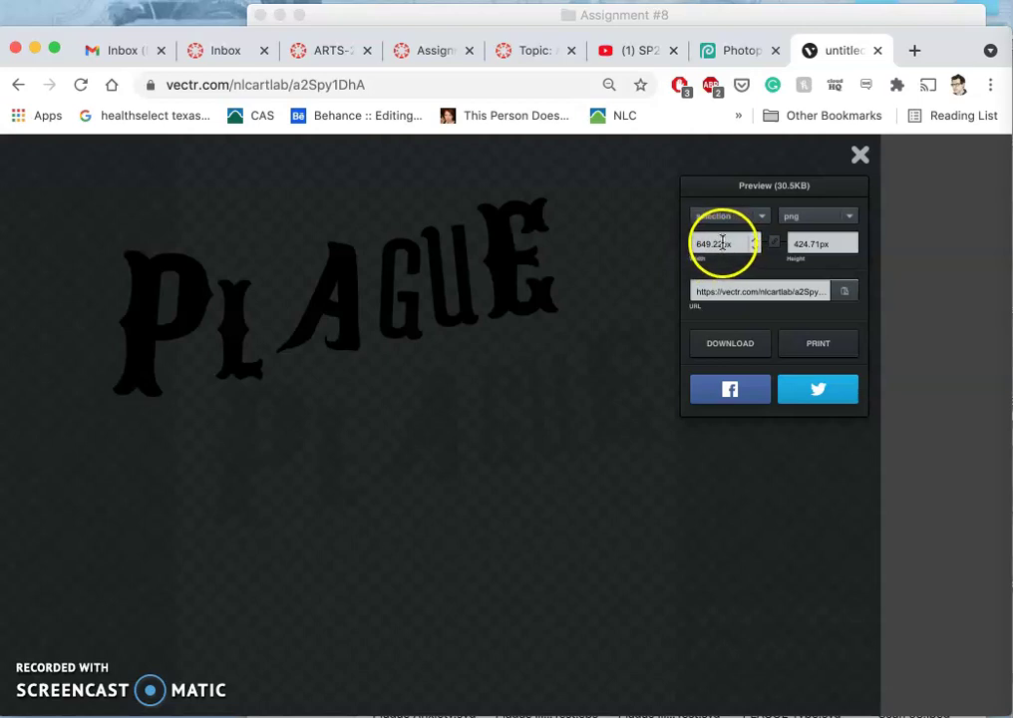
Enter 3000 as the export width, then select the height value to replace it.
left_click(722, 244)
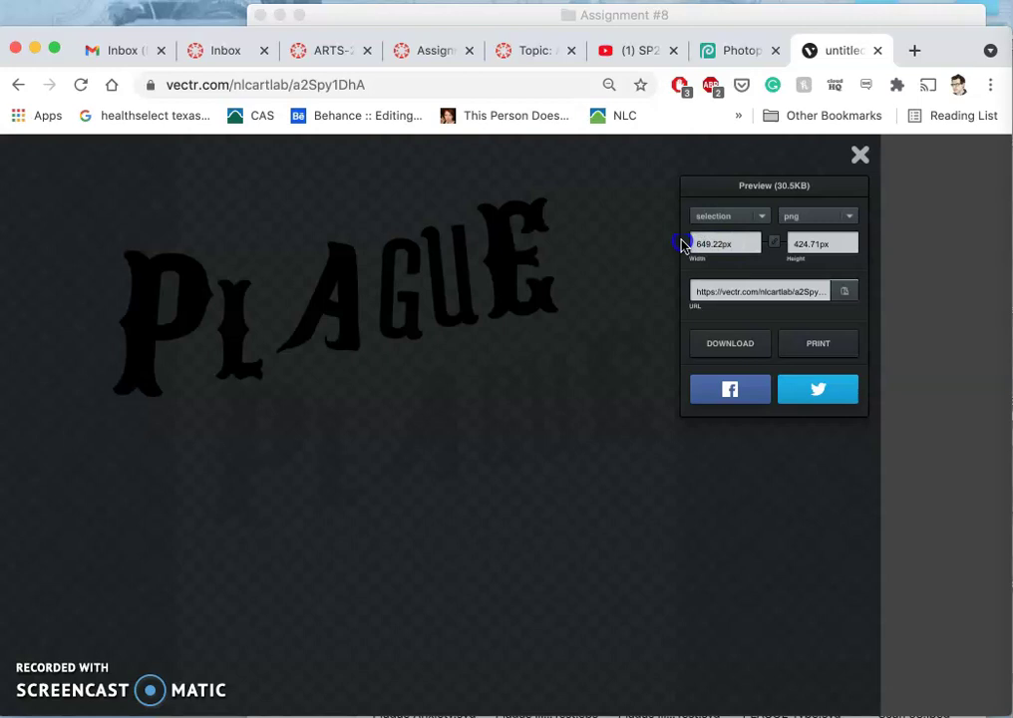
left_click(722, 243)
type("30")
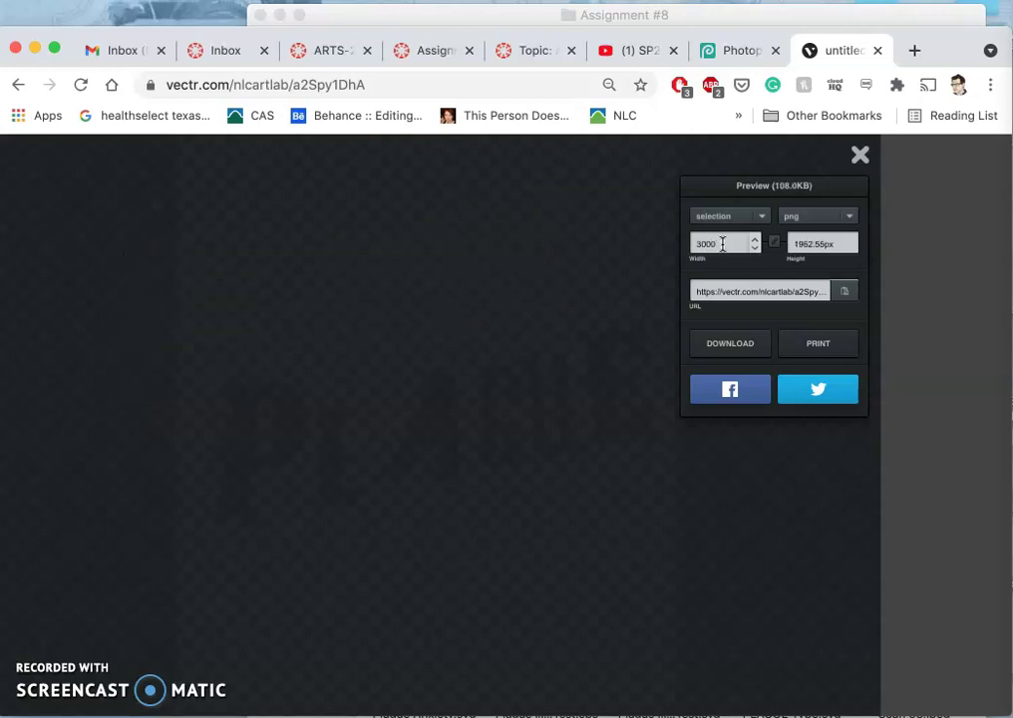
type("00")
left_click(723, 243)
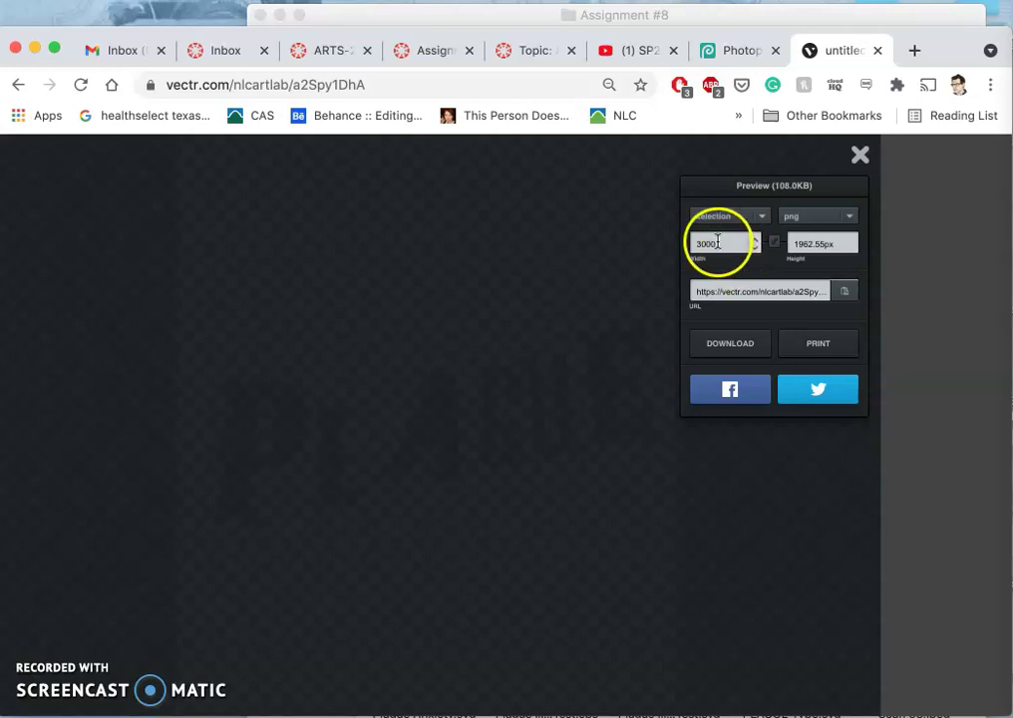
left_click(803, 244)
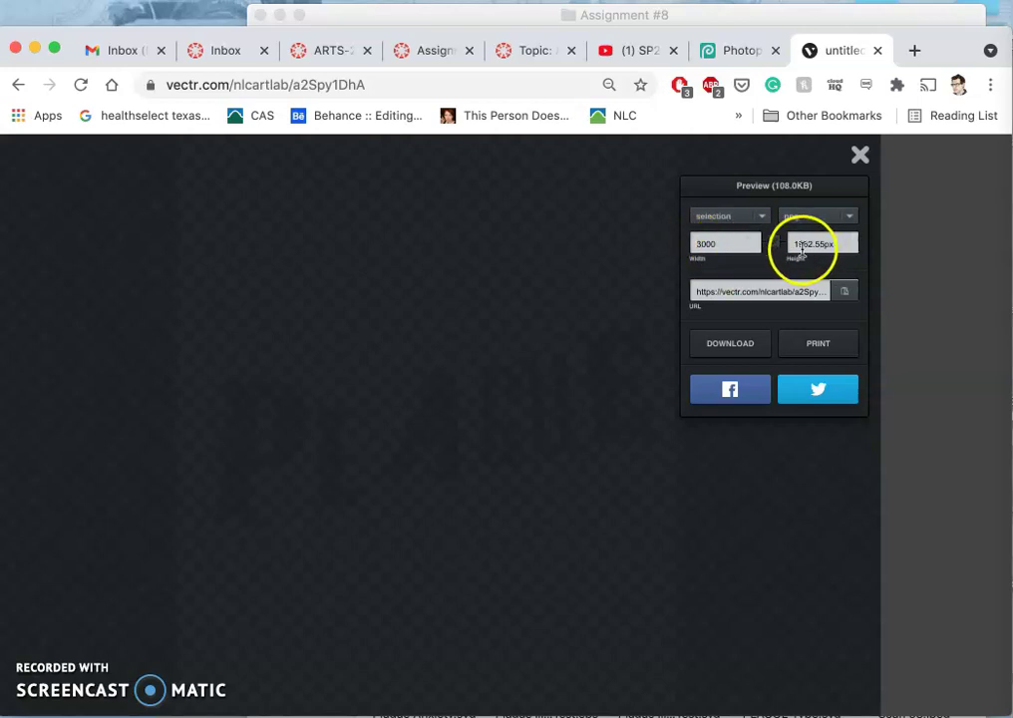
double_click(804, 245)
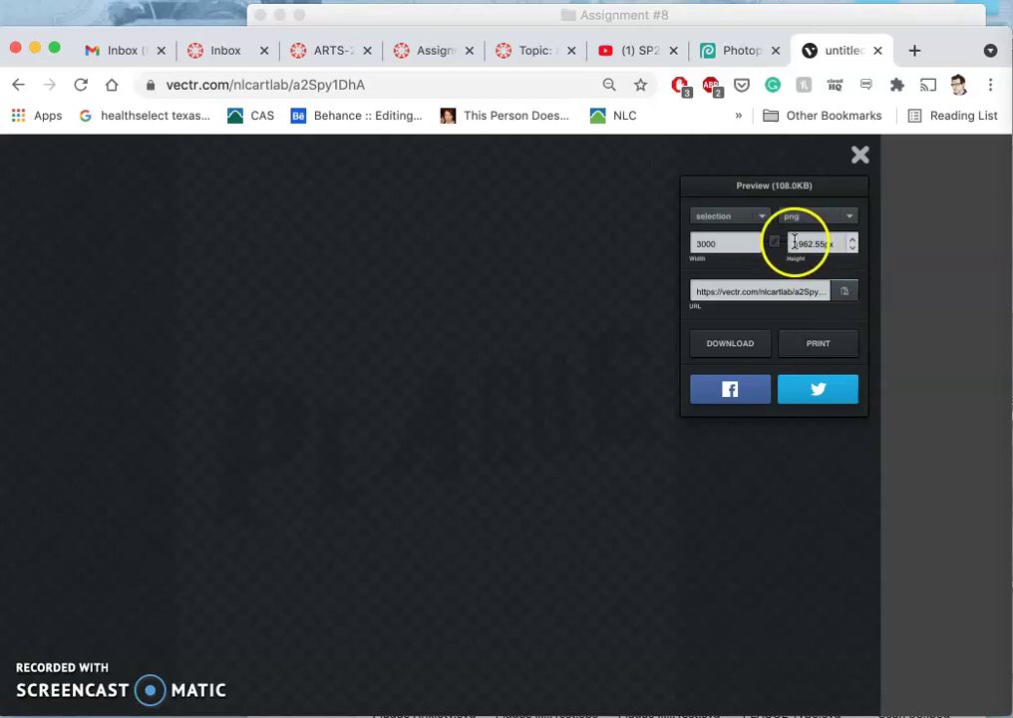
left_click_drag(803, 245, 813, 244)
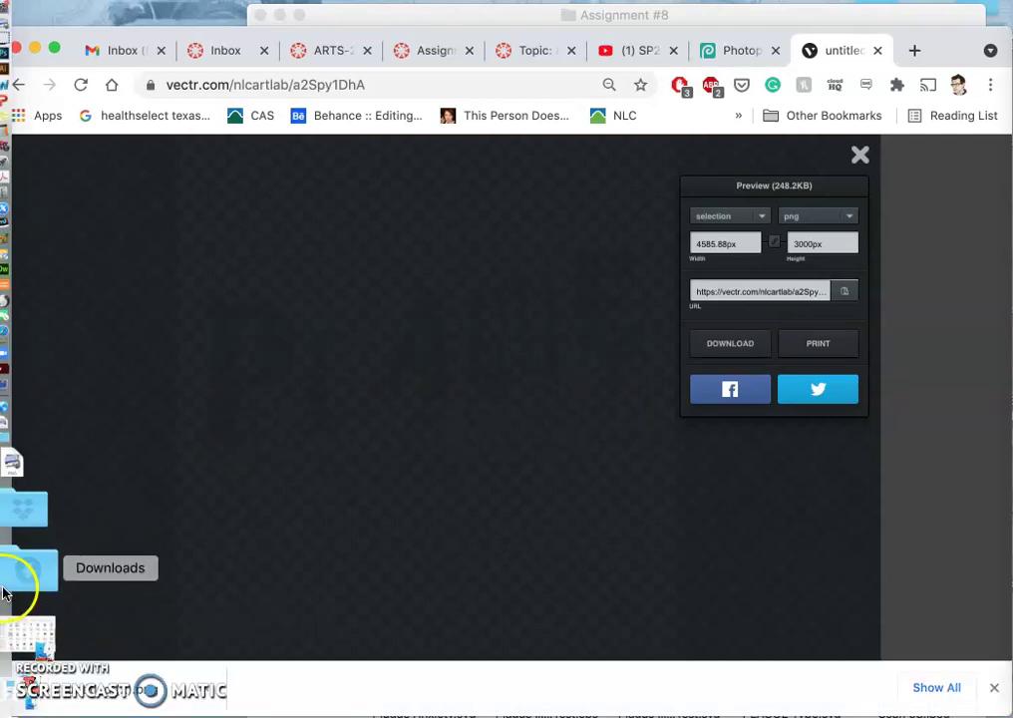
Check untitled (2).png from Downloads, then switch the Vectr export back to the whole page.
left_click(19, 558)
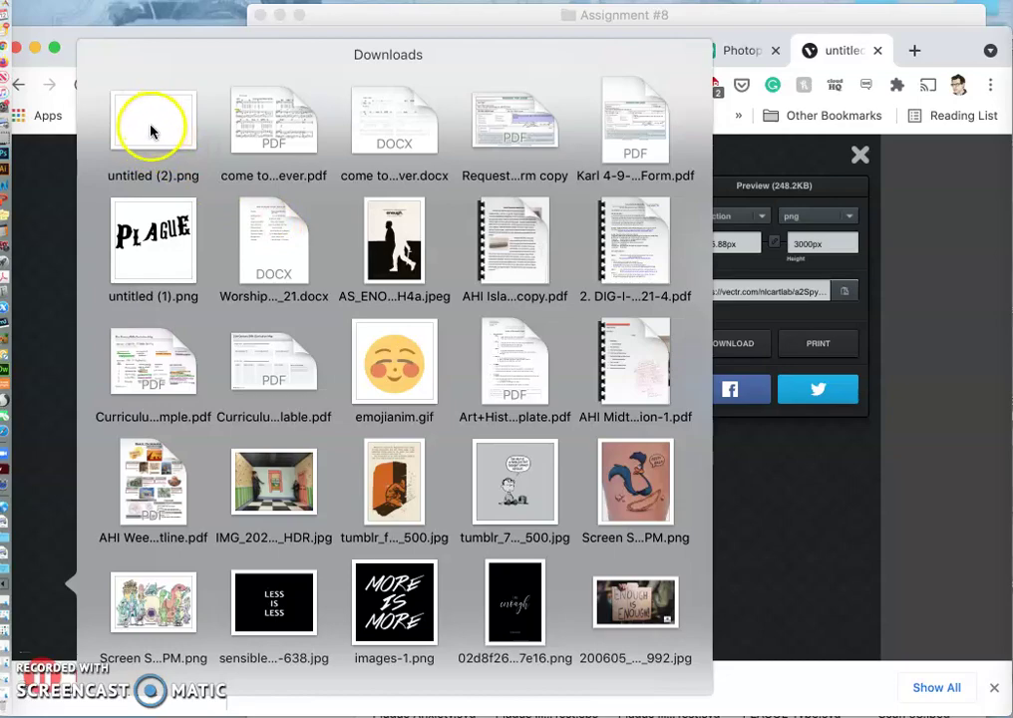
left_click(151, 131)
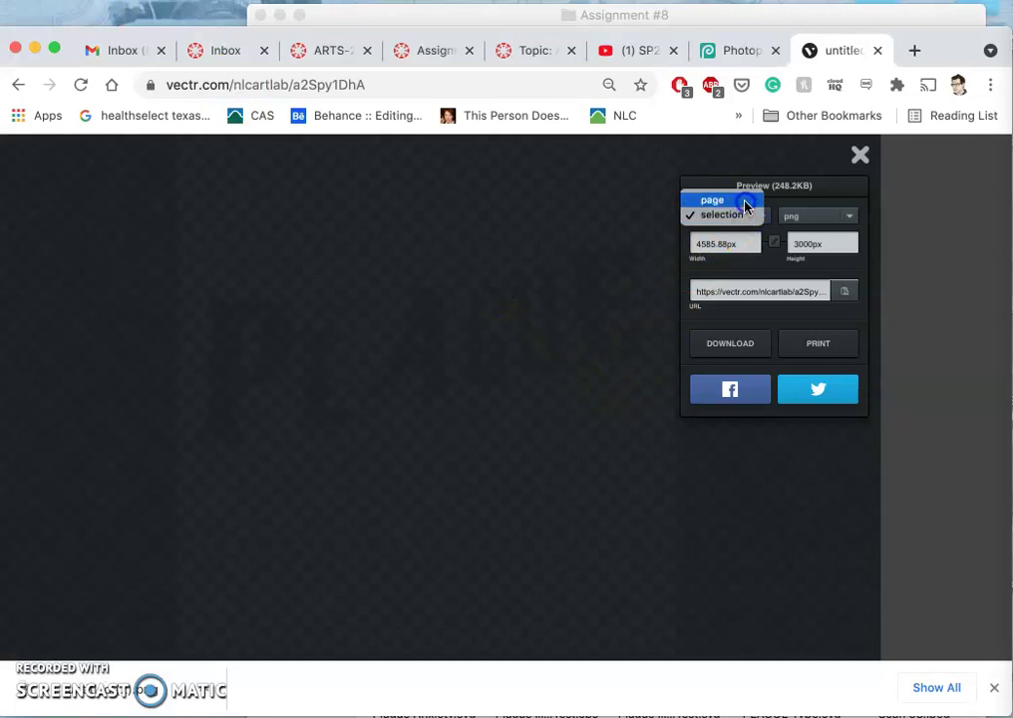
left_click(743, 200)
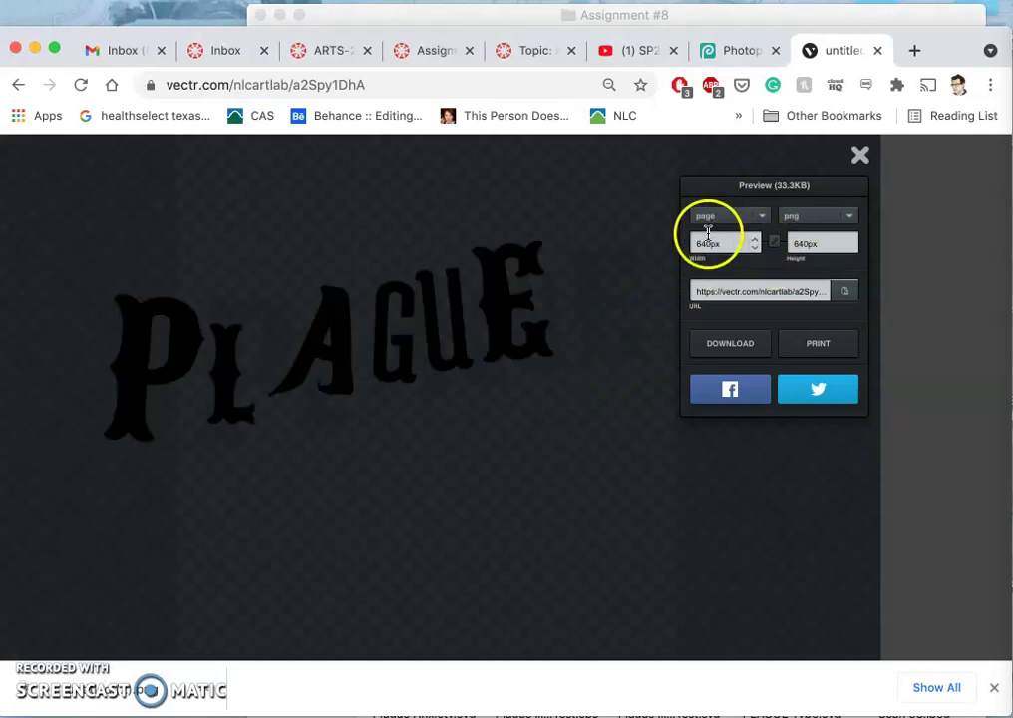